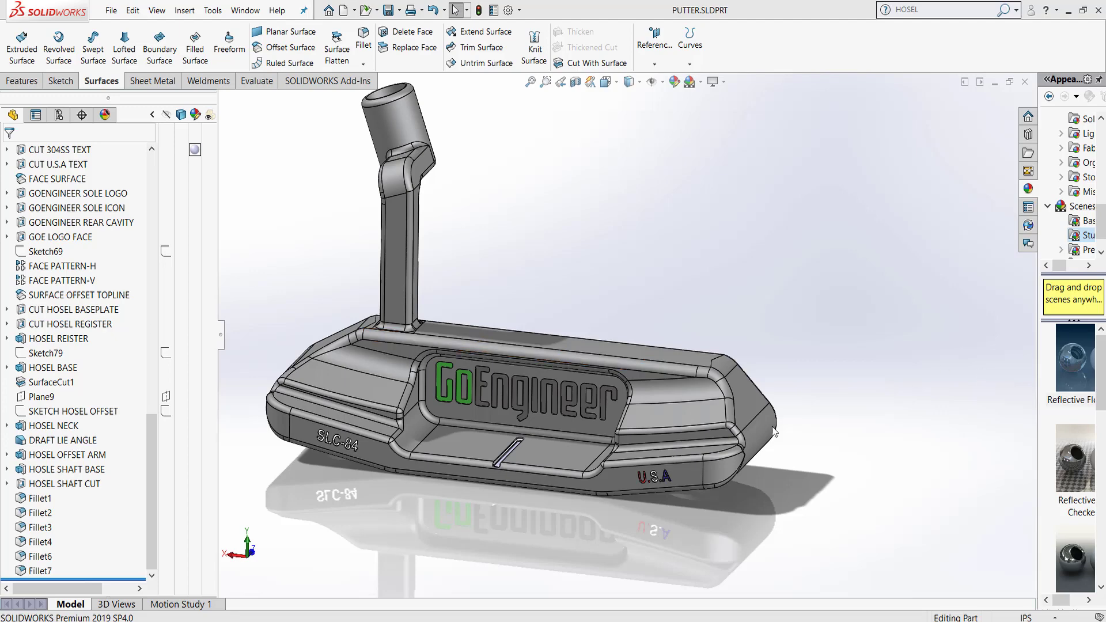
Examine the finished putter's hosel from the rear and from the standard left view
scroll(714, 303, up, 3)
mouse_move(595, 333)
middle_down()
mouse_move(573, 328)
mouse_move(603, 321)
mouse_move(585, 308)
mouse_move(590, 315)
middle_up()
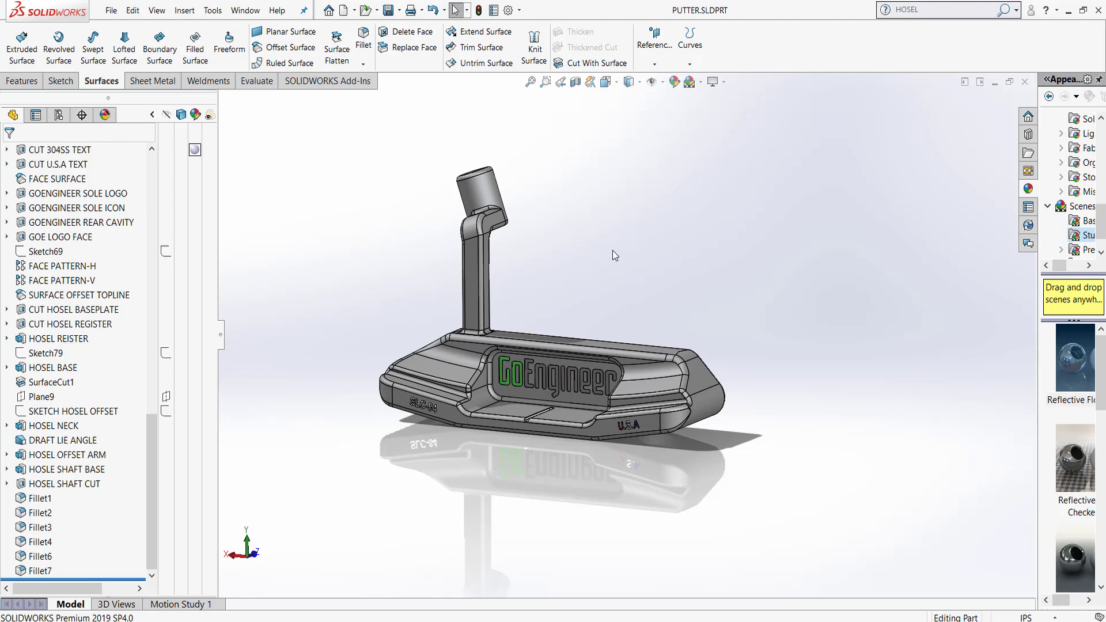
scroll(612, 256, down, 2)
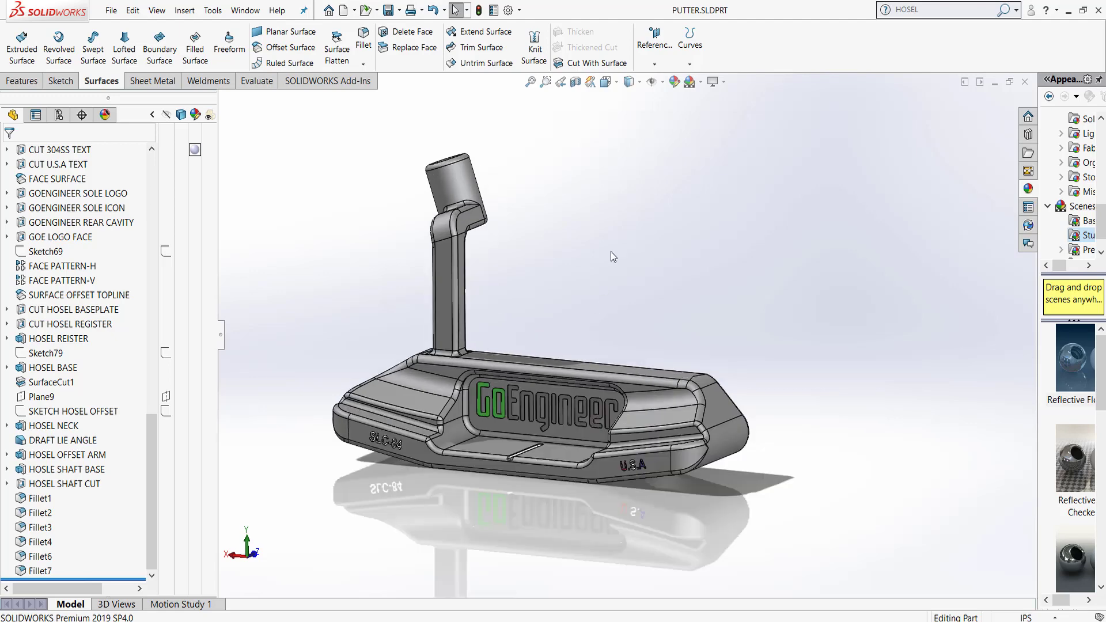
middle_drag(458, 299, 425, 365)
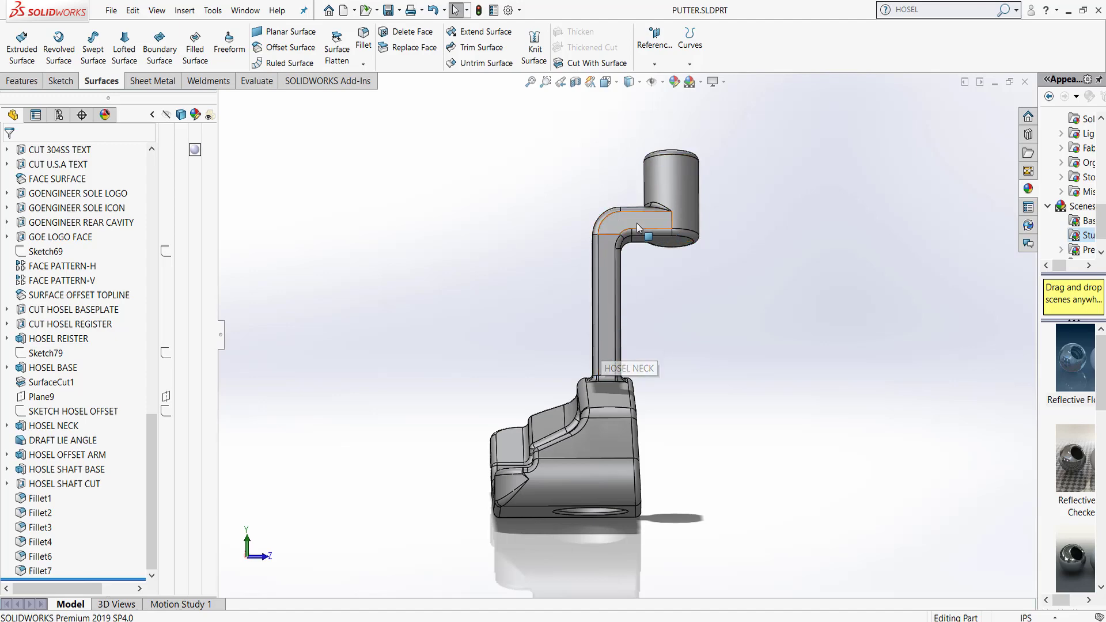
middle_drag(611, 267, 524, 357)
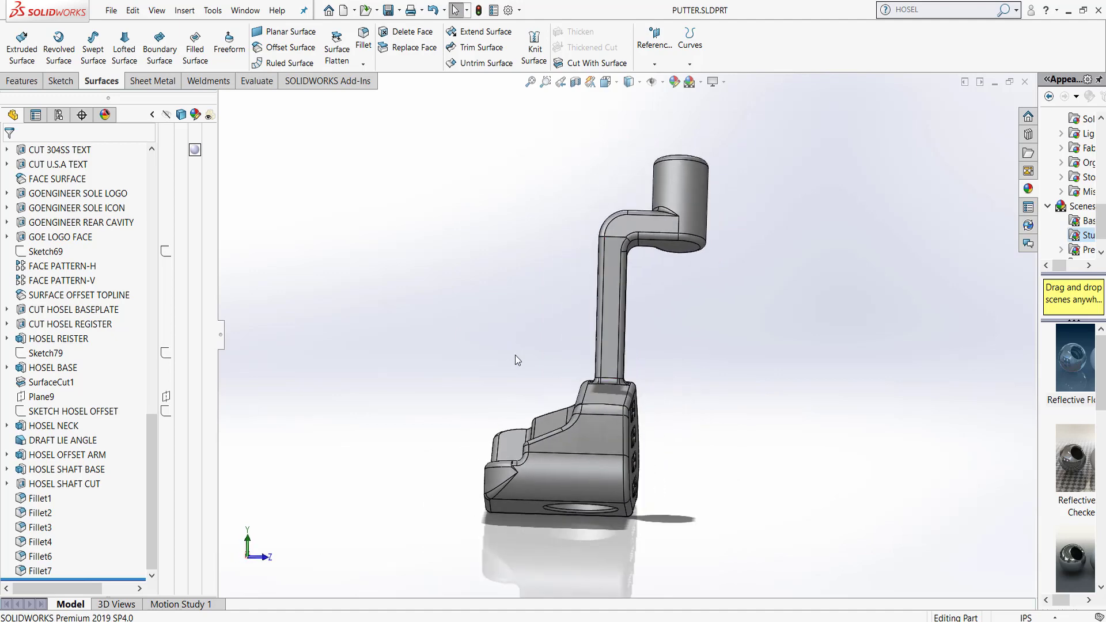
key(space)
click(520, 435)
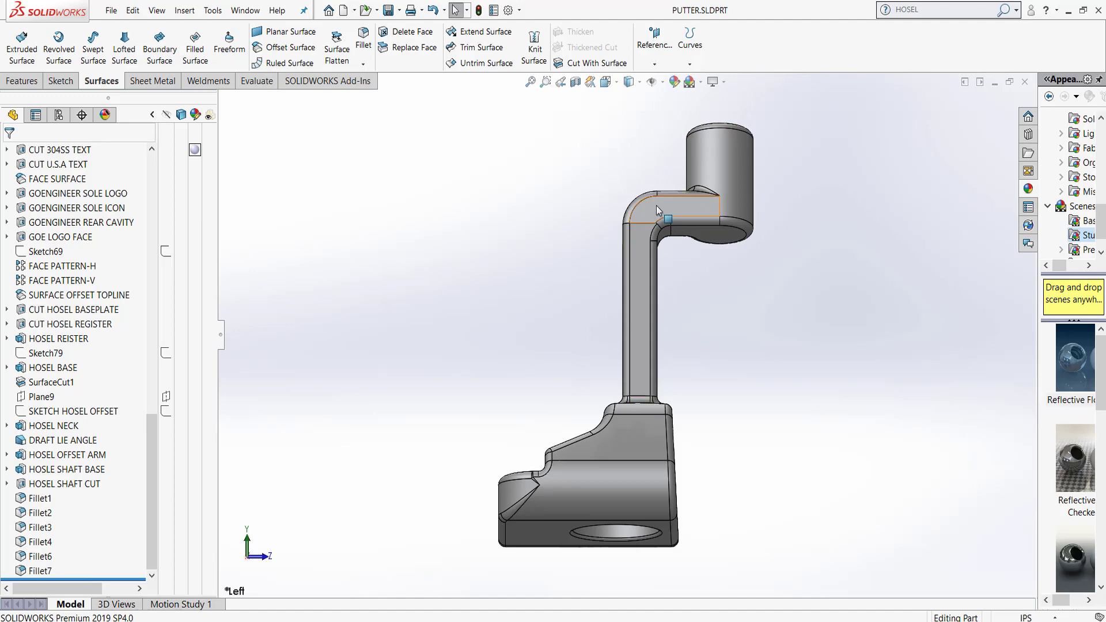
mouse_move(581, 371)
middle_down()
mouse_move(615, 362)
mouse_move(685, 397)
middle_up()
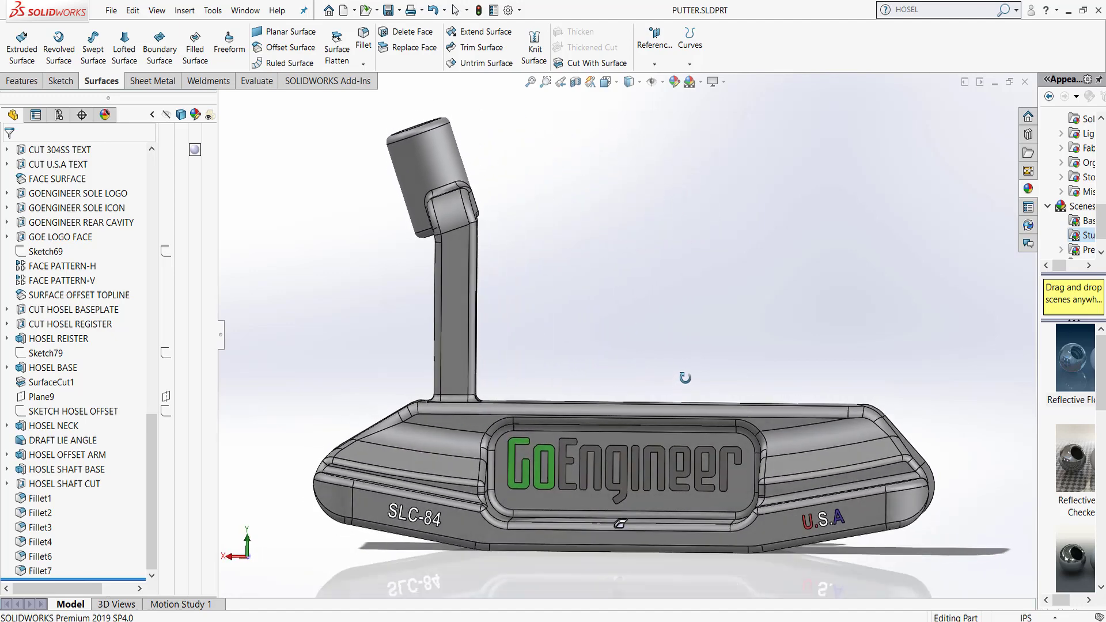
Inspect the HOSLE SHAFT BASE extrusion at the upper end of the finished putter's hosel
double_click(413, 161)
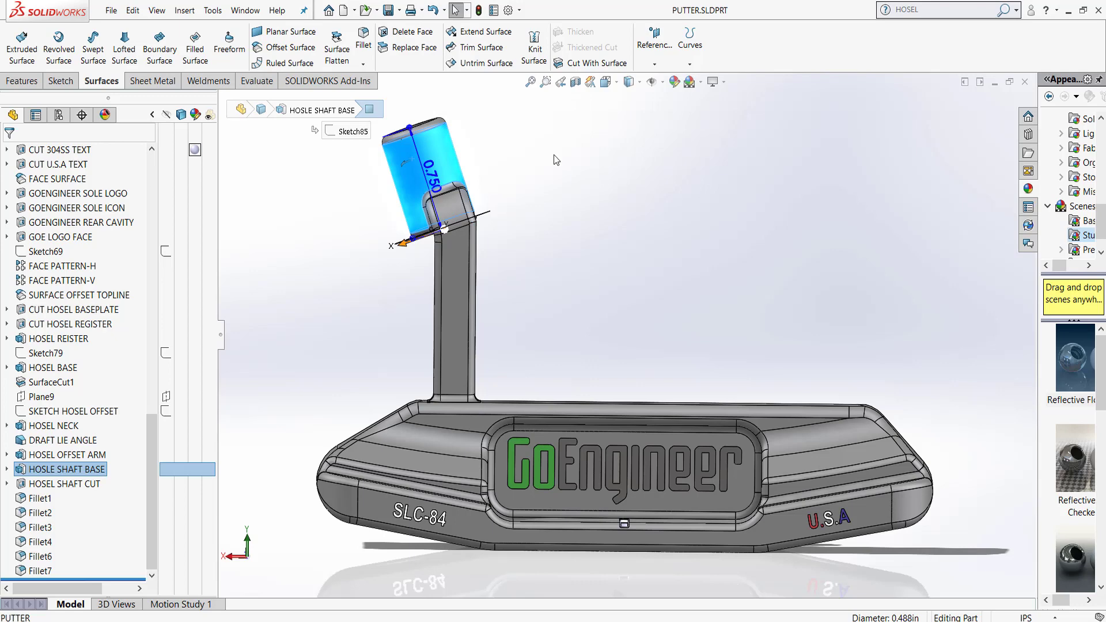
click(660, 199)
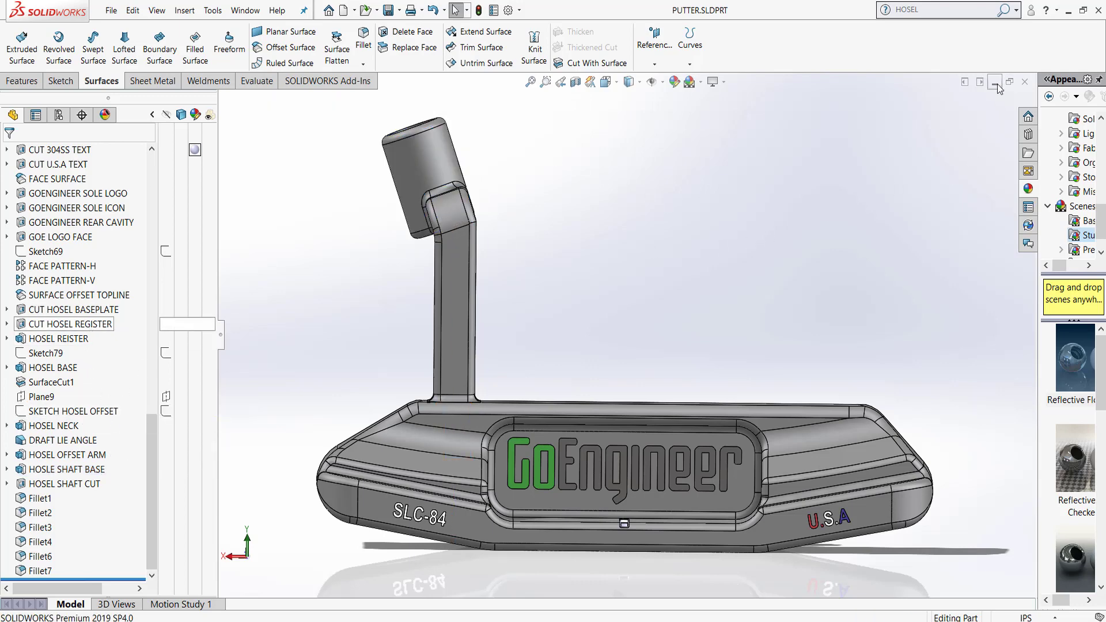
middle_drag(712, 361, 716, 383)
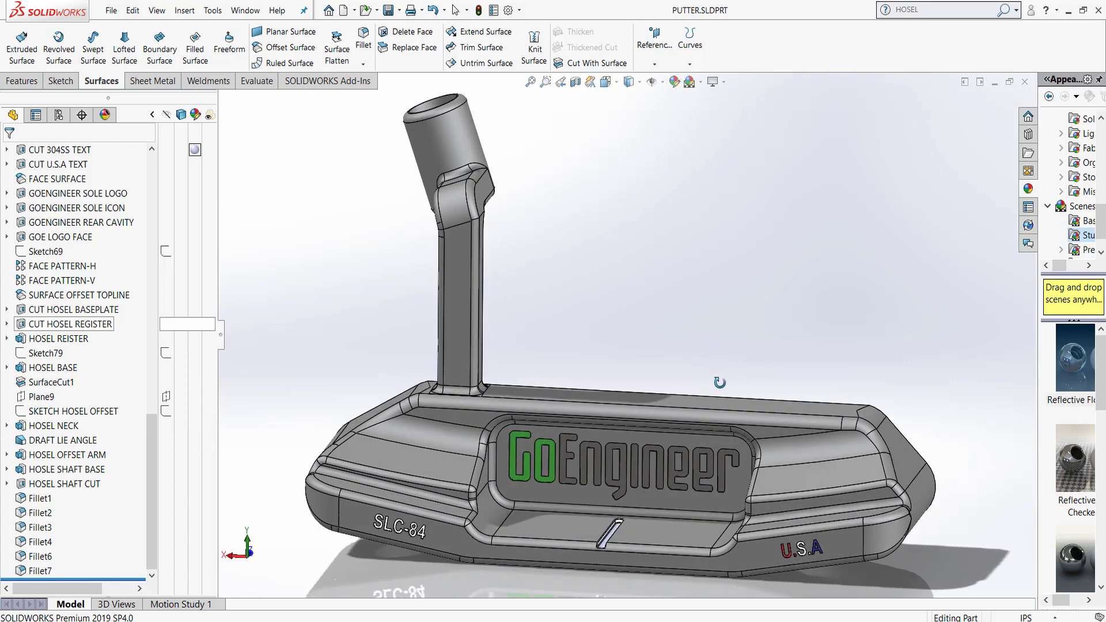
scroll(644, 359, up, 3)
middle_drag(560, 314, 634, 230)
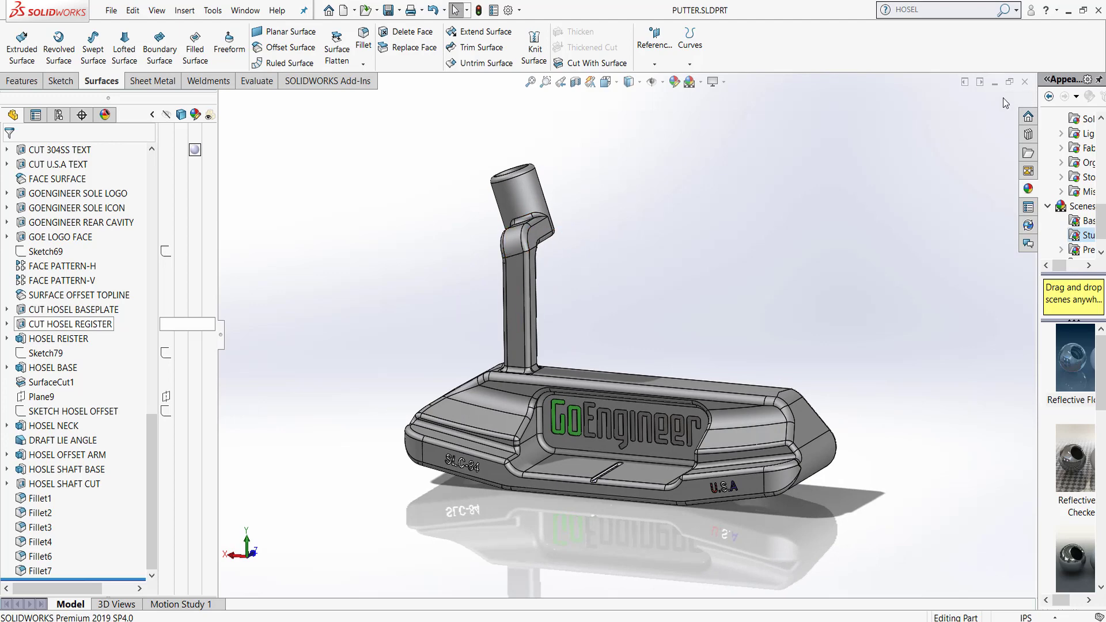
Switch to the PUTTER-TUTORIAL part and bring the hexagonal hosel pocket at the heel end of the topline into close view
click(994, 83)
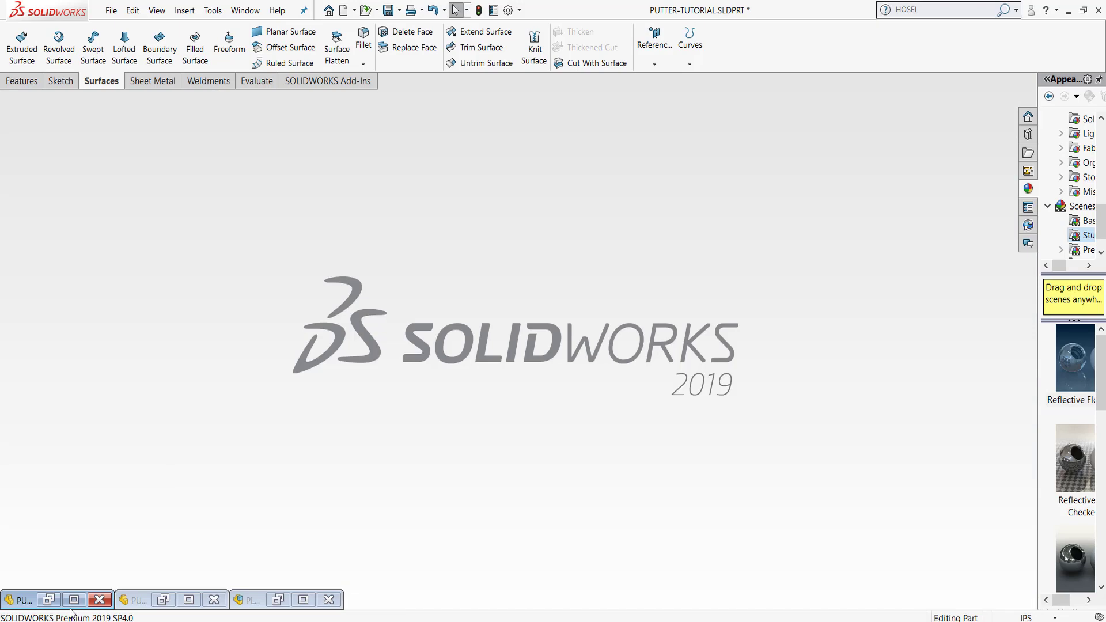
click(74, 600)
scroll(552, 319, up, 10)
middle_drag(604, 369, 654, 406)
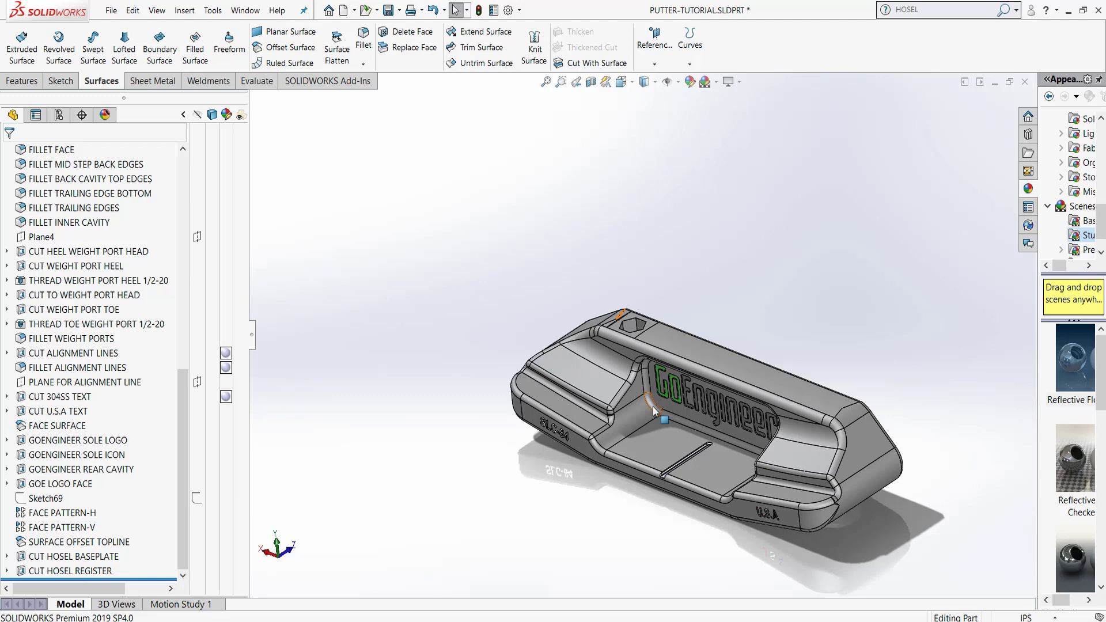
middle_drag(814, 489, 660, 344)
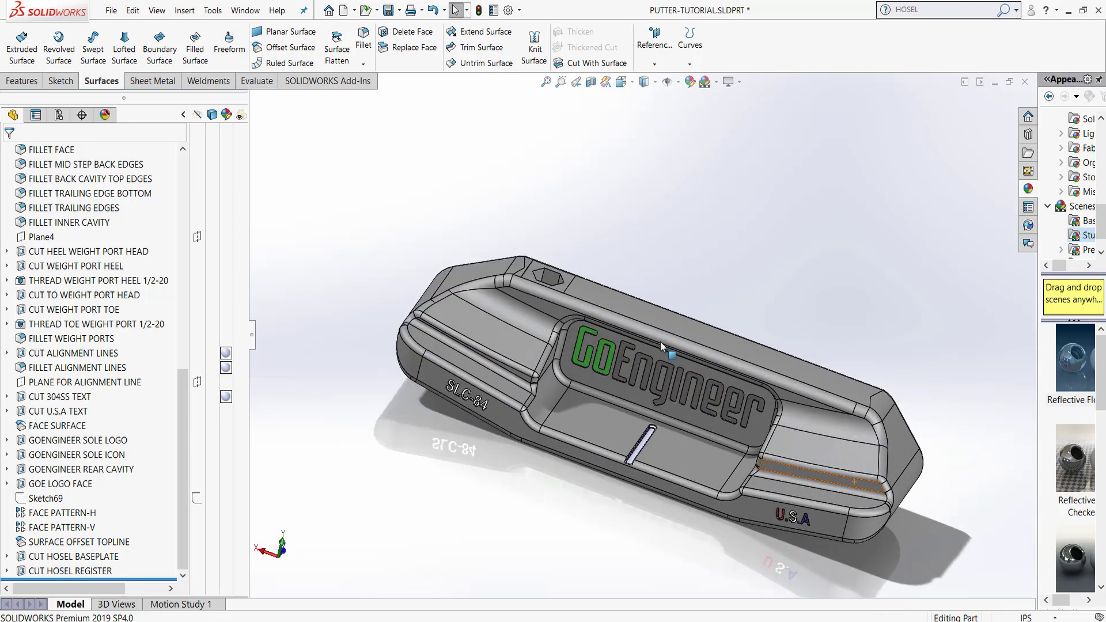
scroll(429, 299, down, 5)
scroll(619, 210, up, 2)
scroll(610, 317, down, 5)
scroll(381, 458, up, 1)
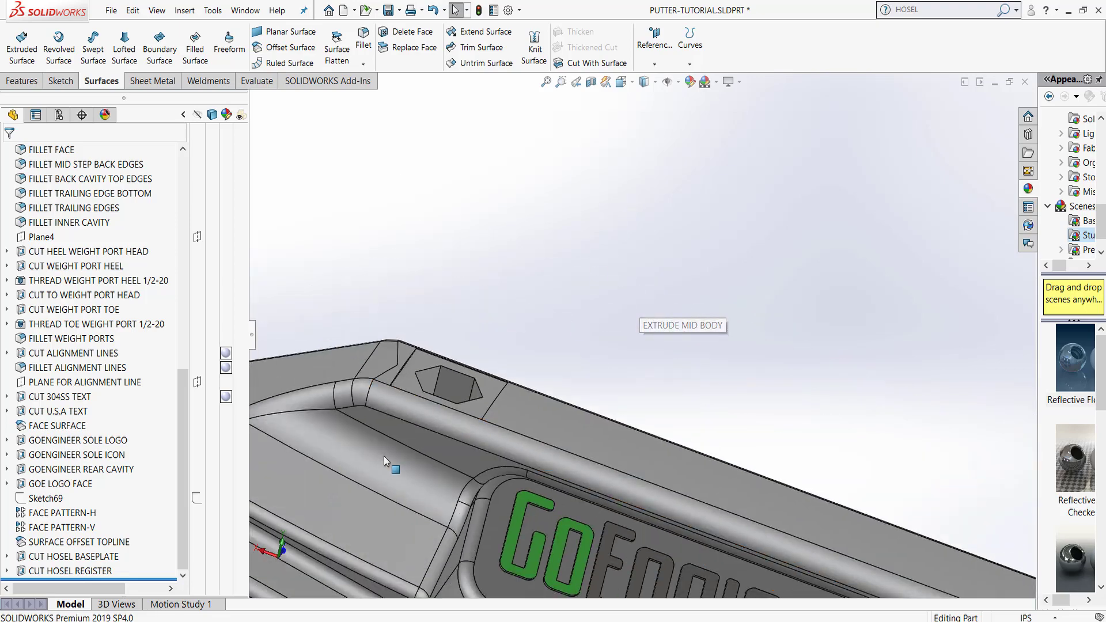
middle_drag(493, 351, 634, 460)
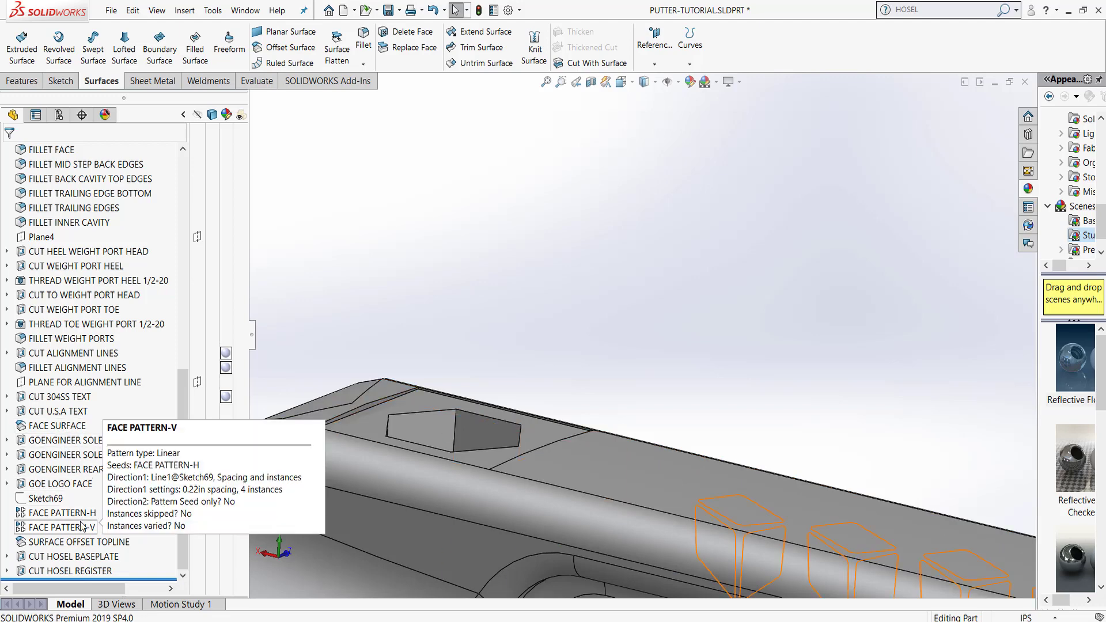
Show the SURFACE OFFSET TOPLINE surface to review how the hosel baseplate and register cuts relate to it, and hide it again
click(71, 540)
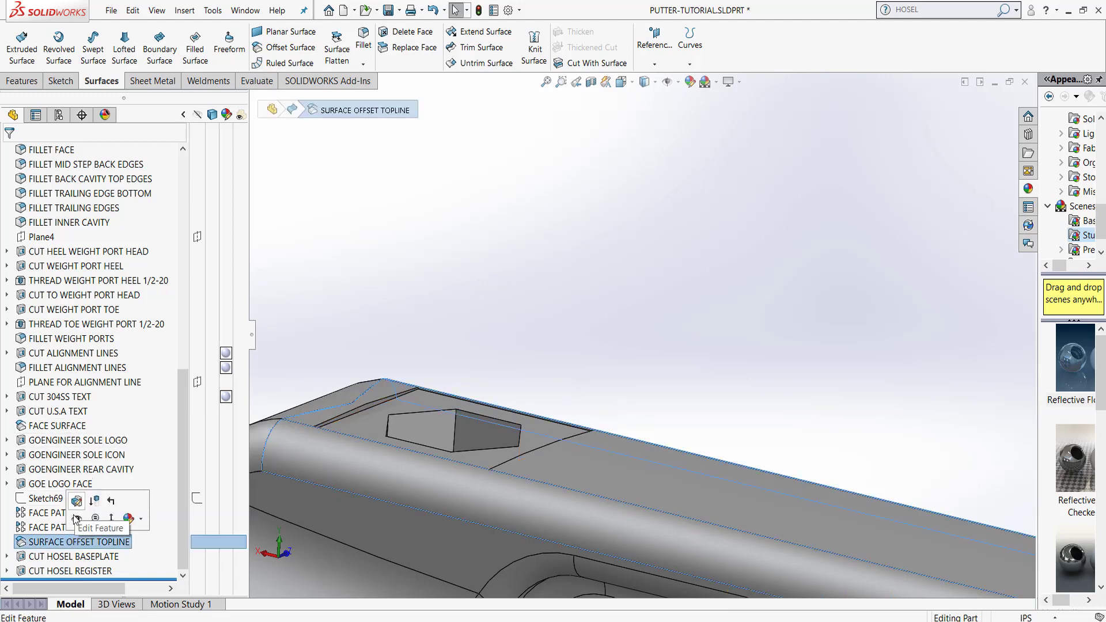
click(75, 520)
mouse_move(637, 295)
middle_down()
mouse_move(610, 322)
mouse_move(599, 362)
middle_up()
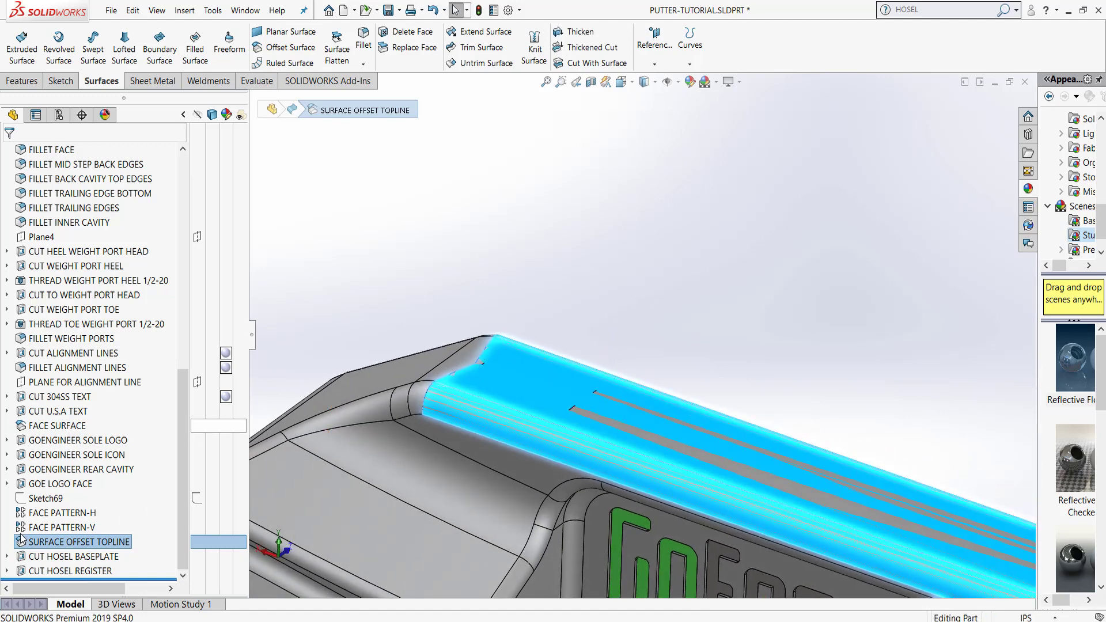
click(66, 557)
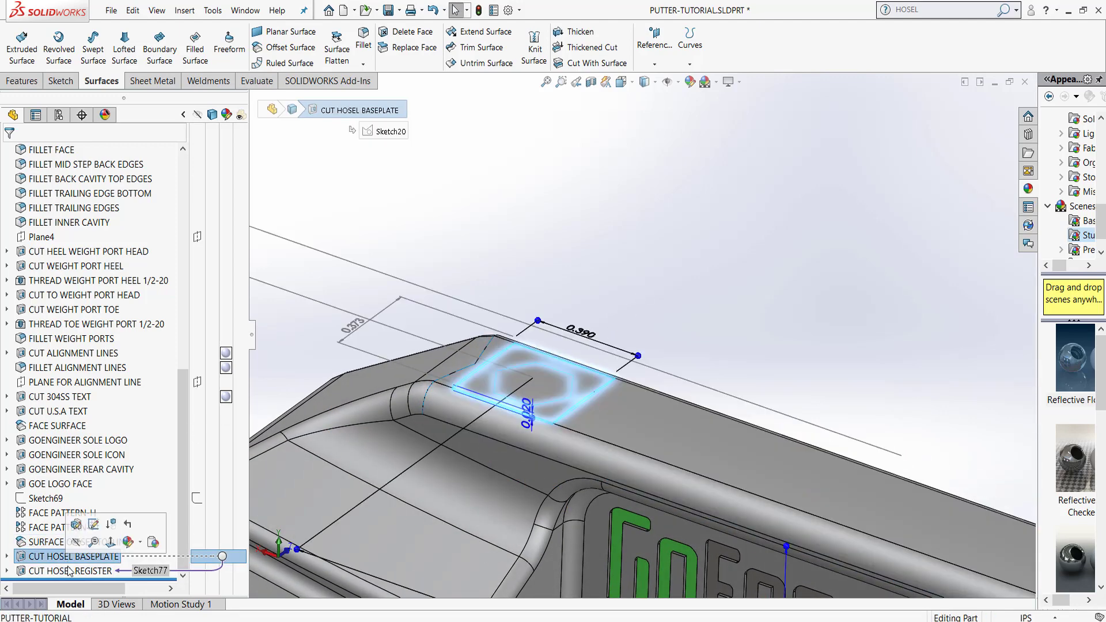
click(68, 569)
click(485, 324)
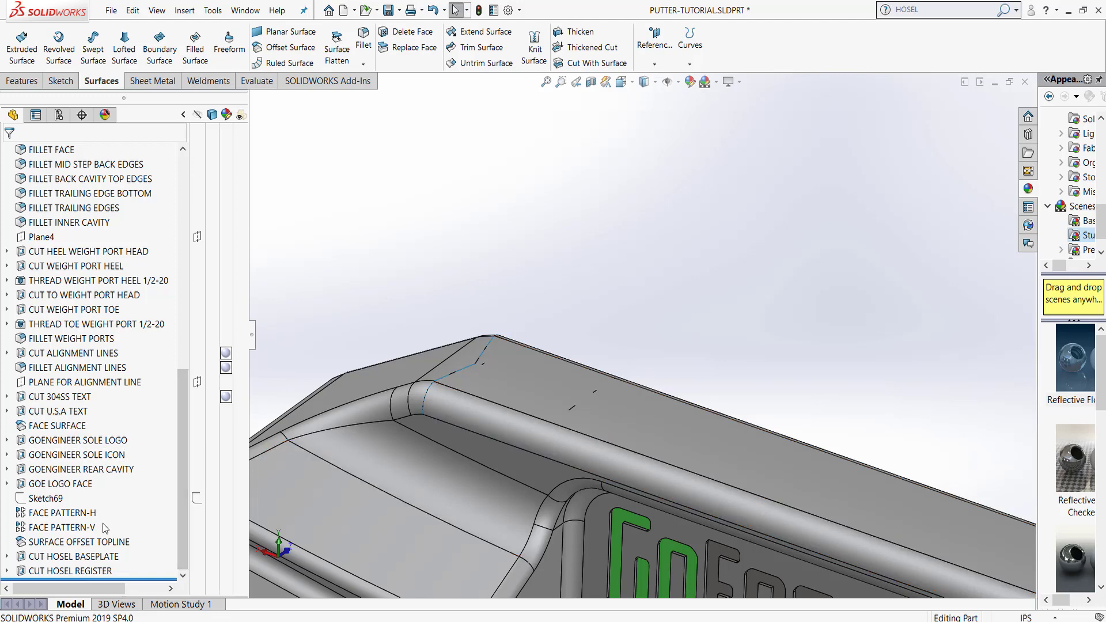
right_click(101, 544)
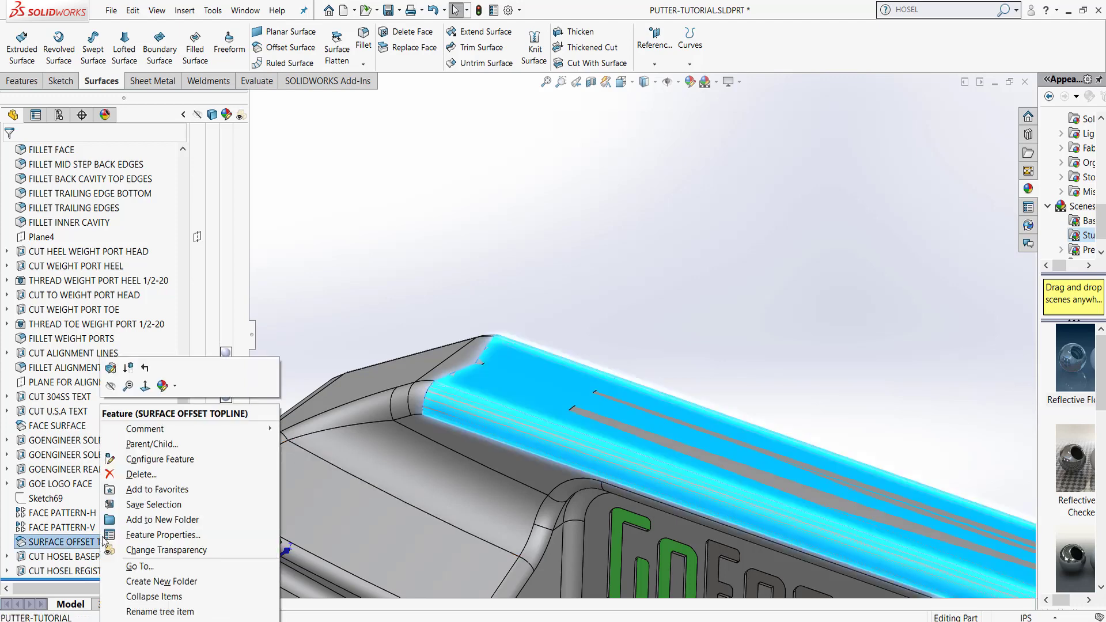
click(114, 387)
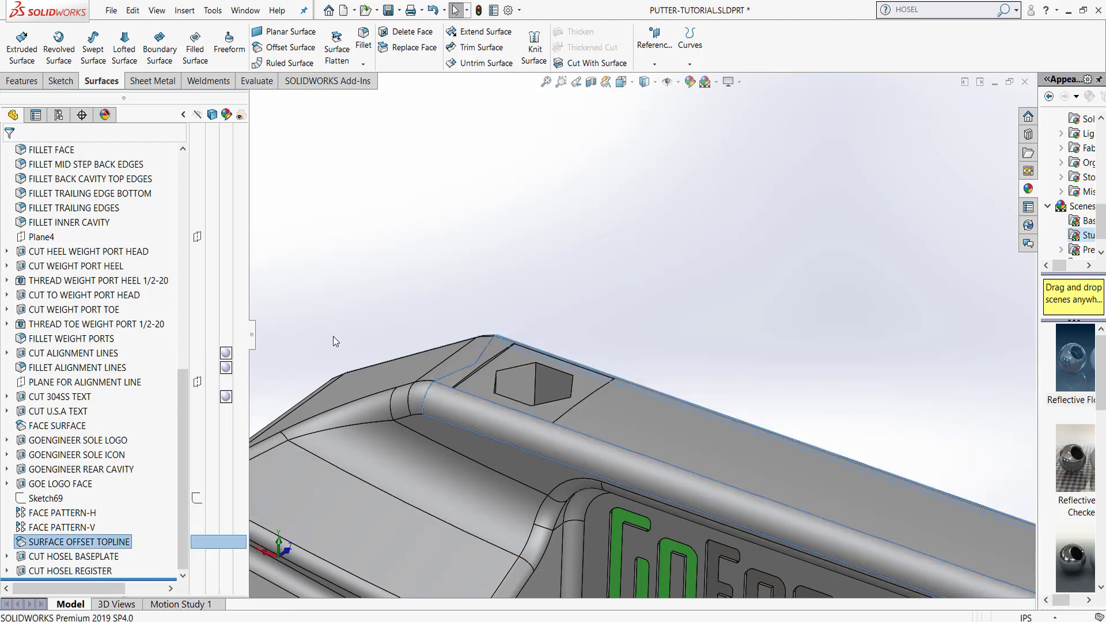
Sketch on the recessed hosel baseplate face an outline offset 0.005 in inward from the hexagonal pocket's floor face
middle_drag(483, 379, 517, 347)
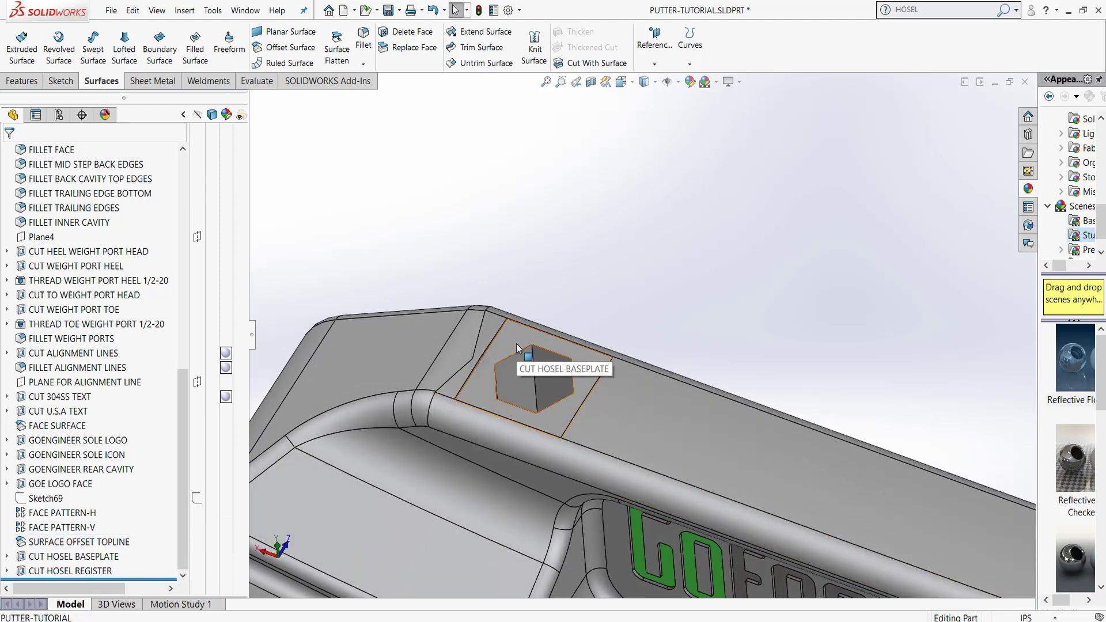
click(517, 347)
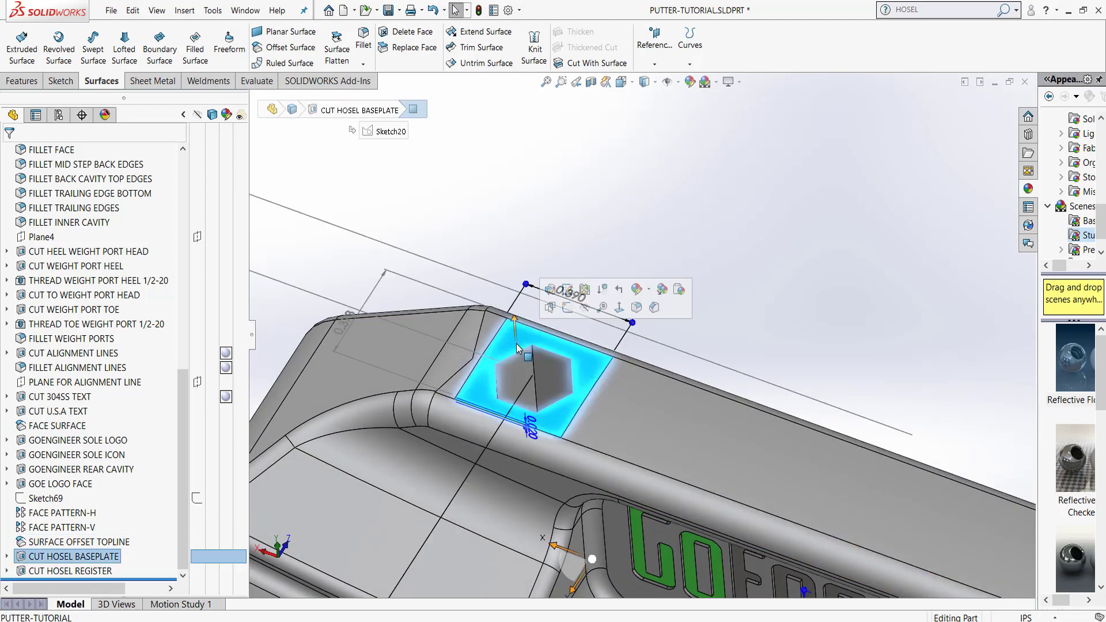
click(568, 309)
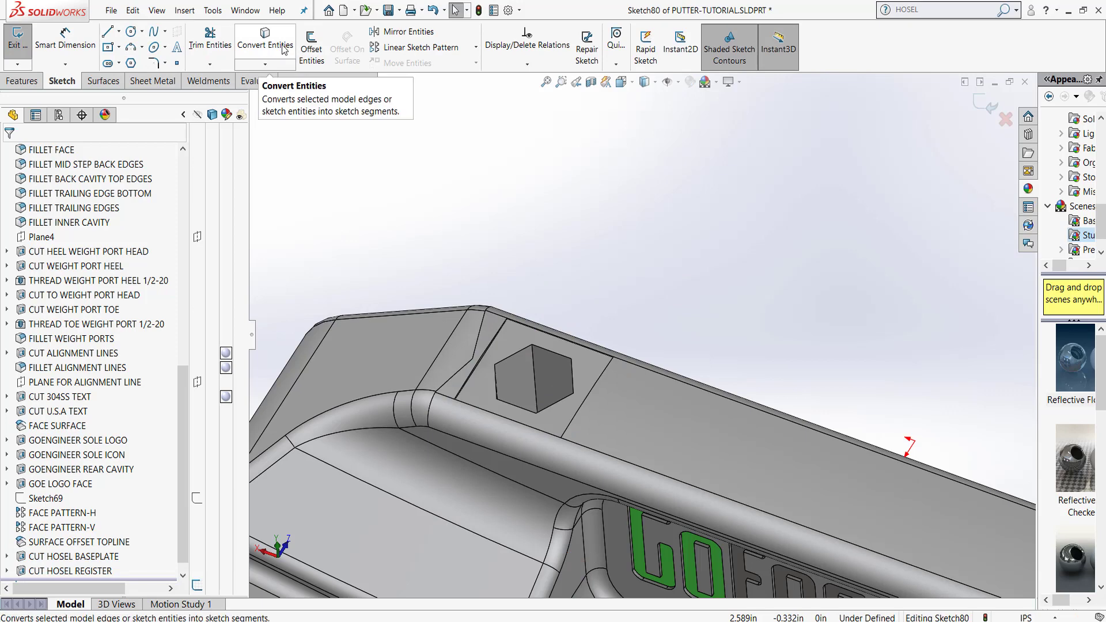
click(310, 55)
middle_drag(476, 270, 487, 366)
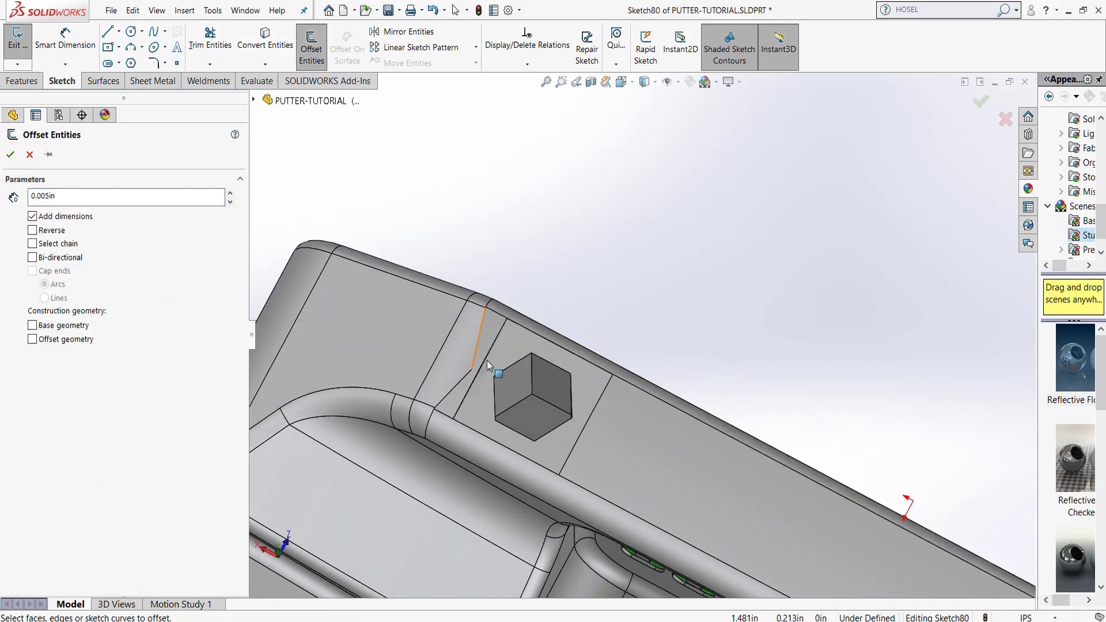
click(538, 411)
scroll(535, 393, down, 6)
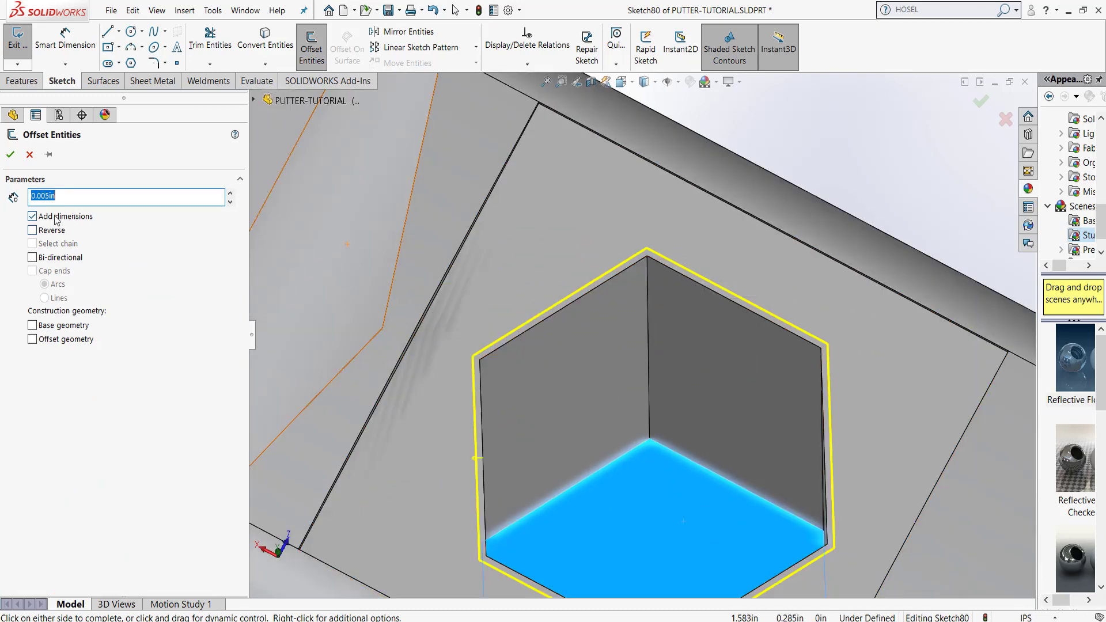
click(32, 230)
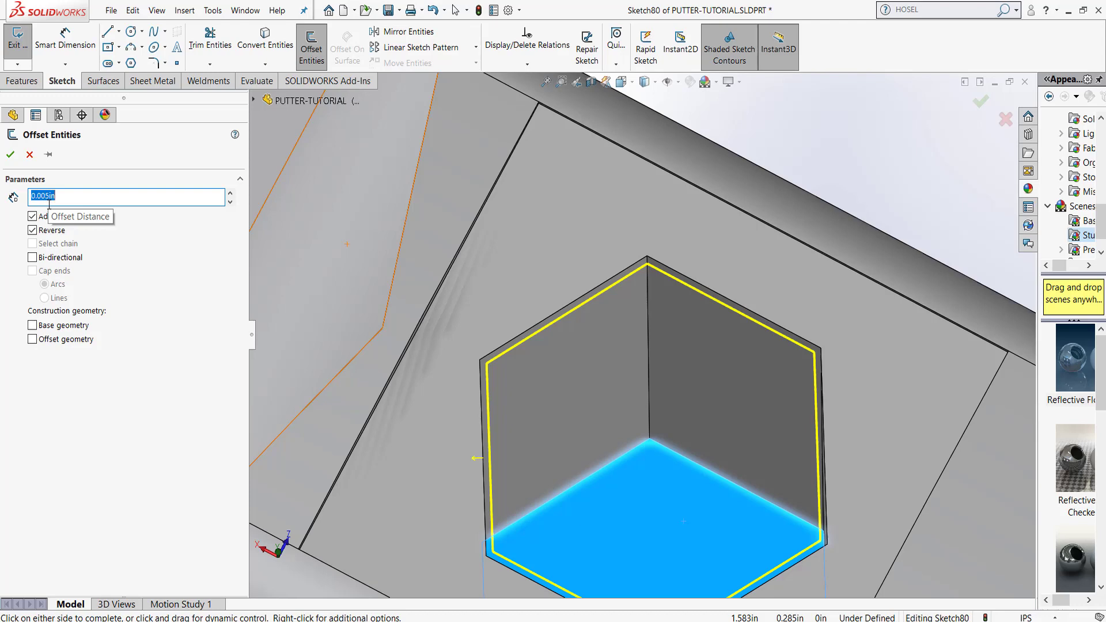
click(10, 154)
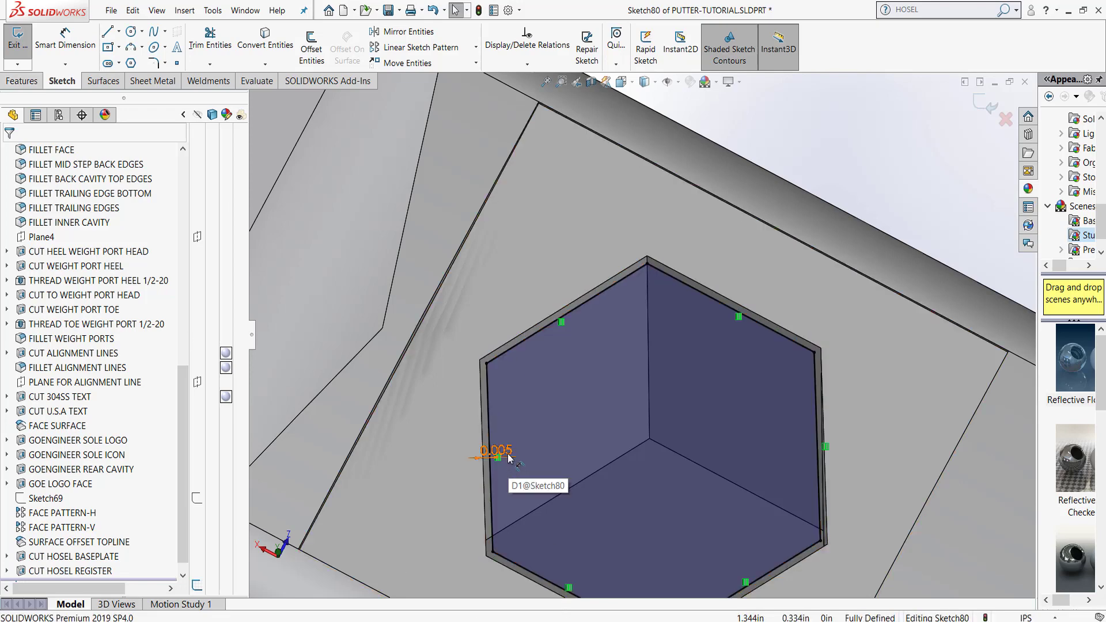
Extrude the offset hexagon down into the pocket with Up To Surface at its floor face, without merging it into the head
click(18, 82)
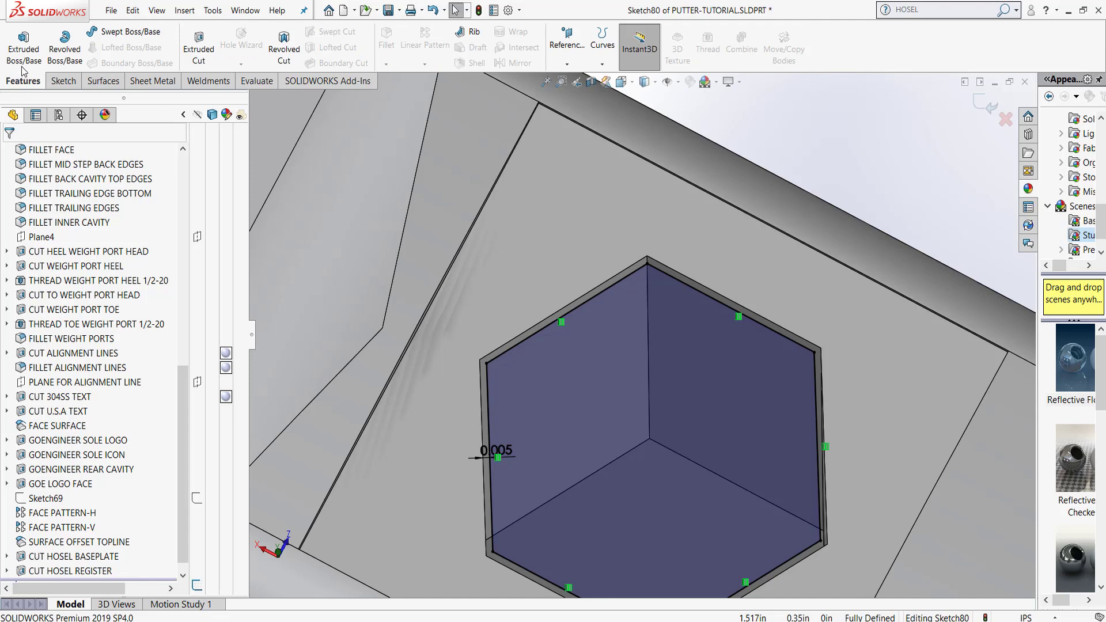
click(23, 46)
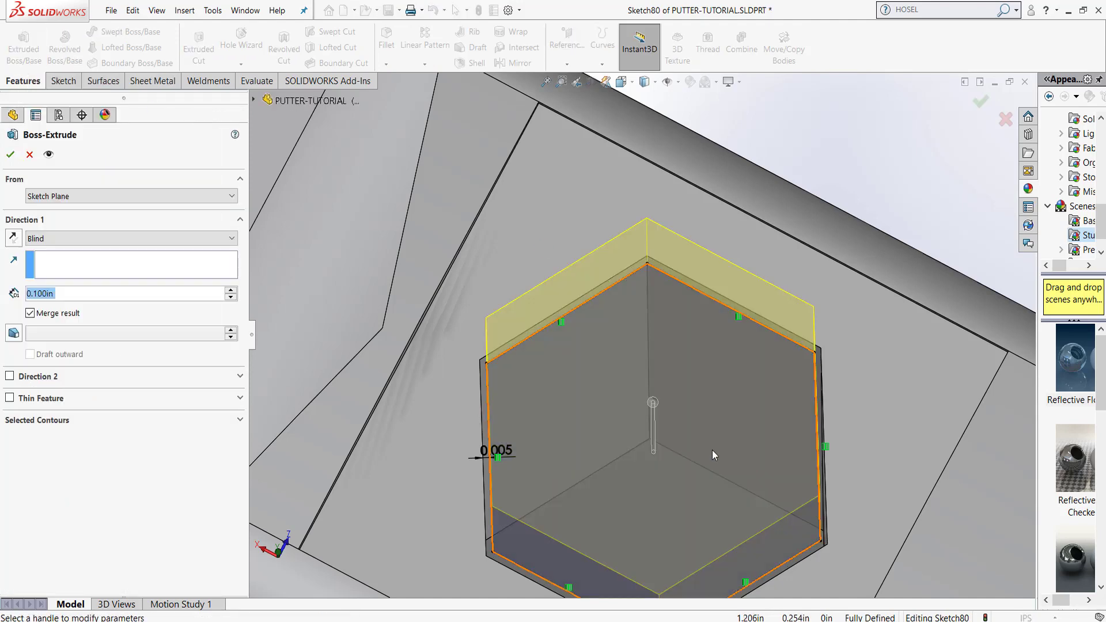
click(663, 507)
click(662, 507)
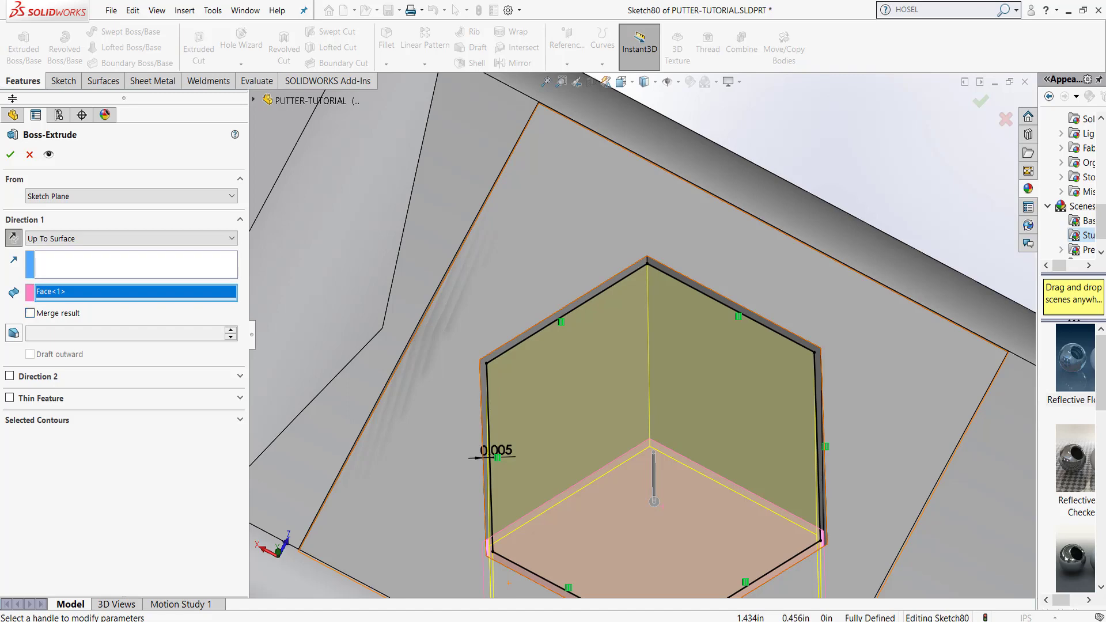
click(11, 154)
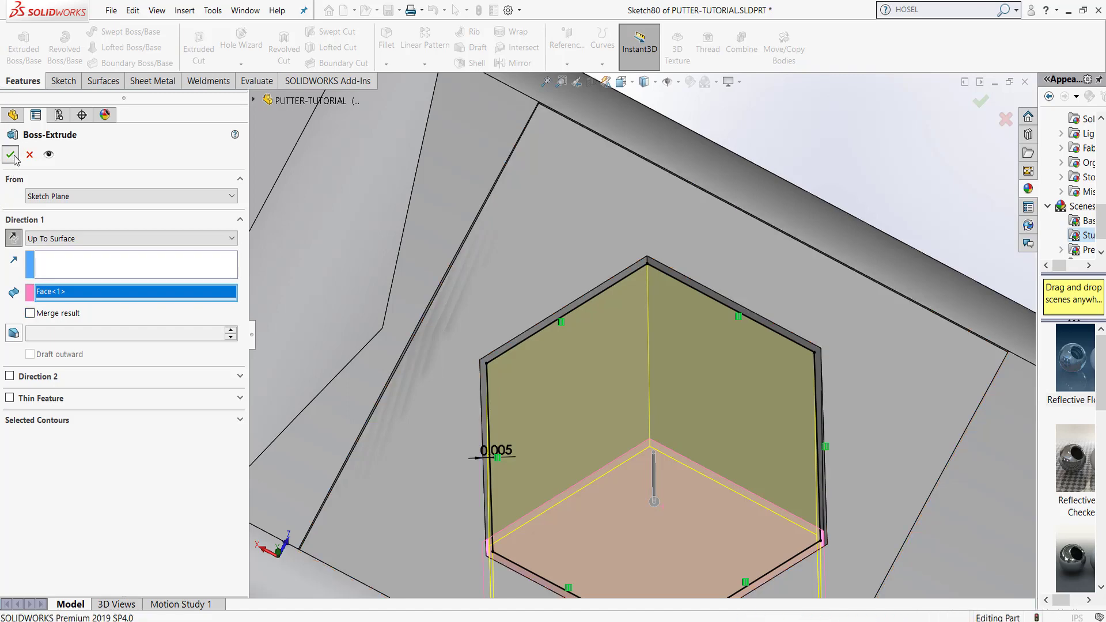
Check the Solid Bodies folder by highlighting the PUTTER HEAD body and the new hexagonal hosel body in turn
drag(185, 392, 176, 185)
click(52, 236)
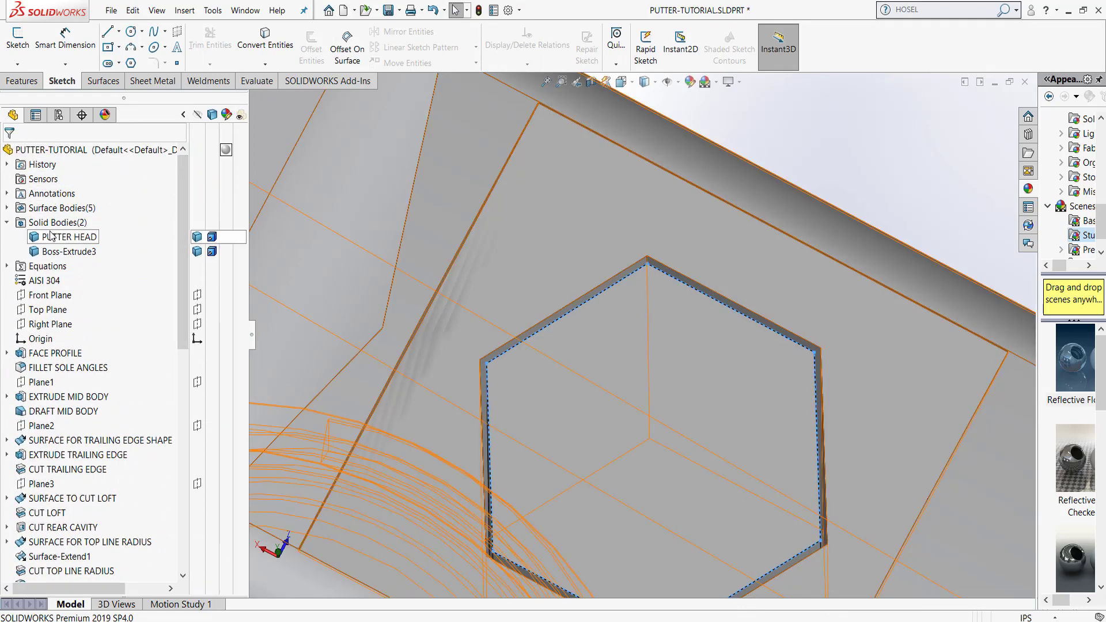
click(56, 223)
click(63, 239)
scroll(829, 285, up, 10)
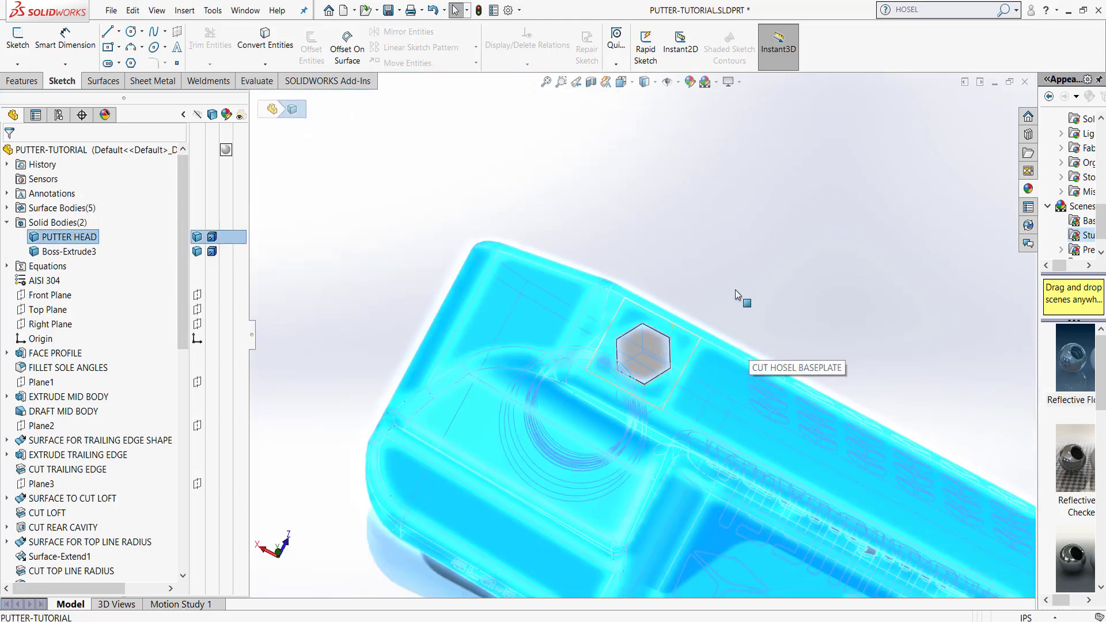
click(735, 289)
click(85, 252)
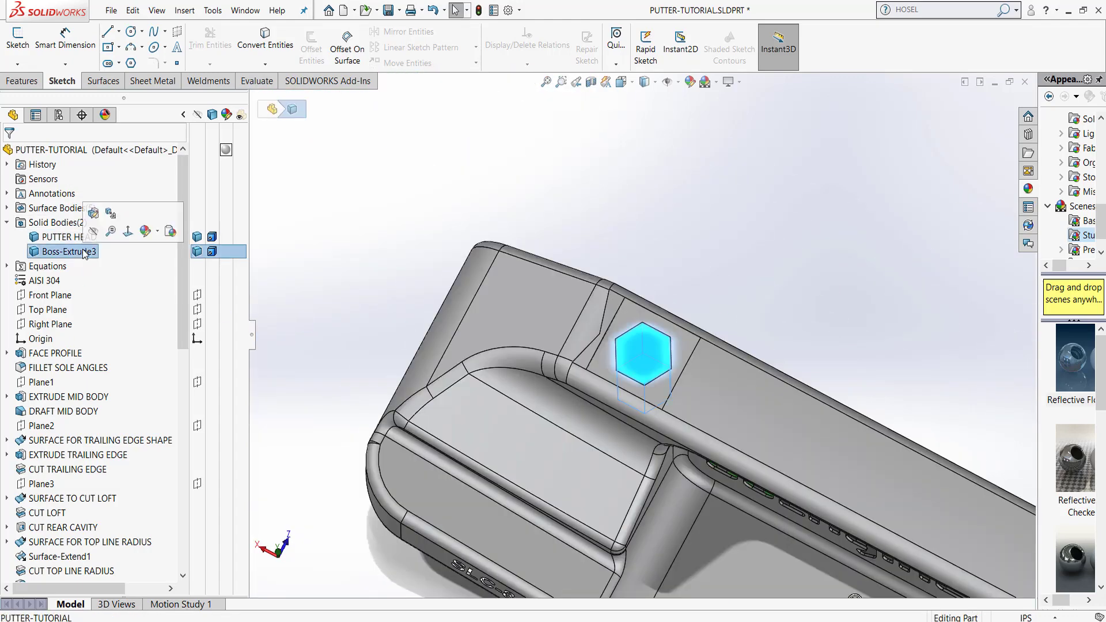
Rename the new hexagonal body in the Solid Bodies folder as HOSEL
click(85, 253)
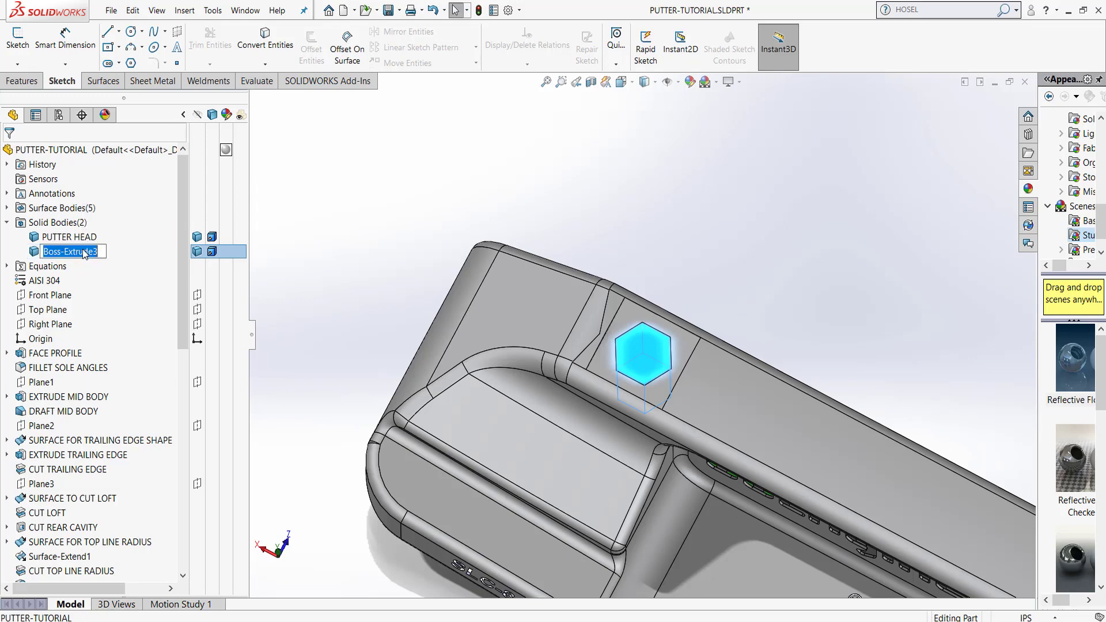
text(HOSEL)
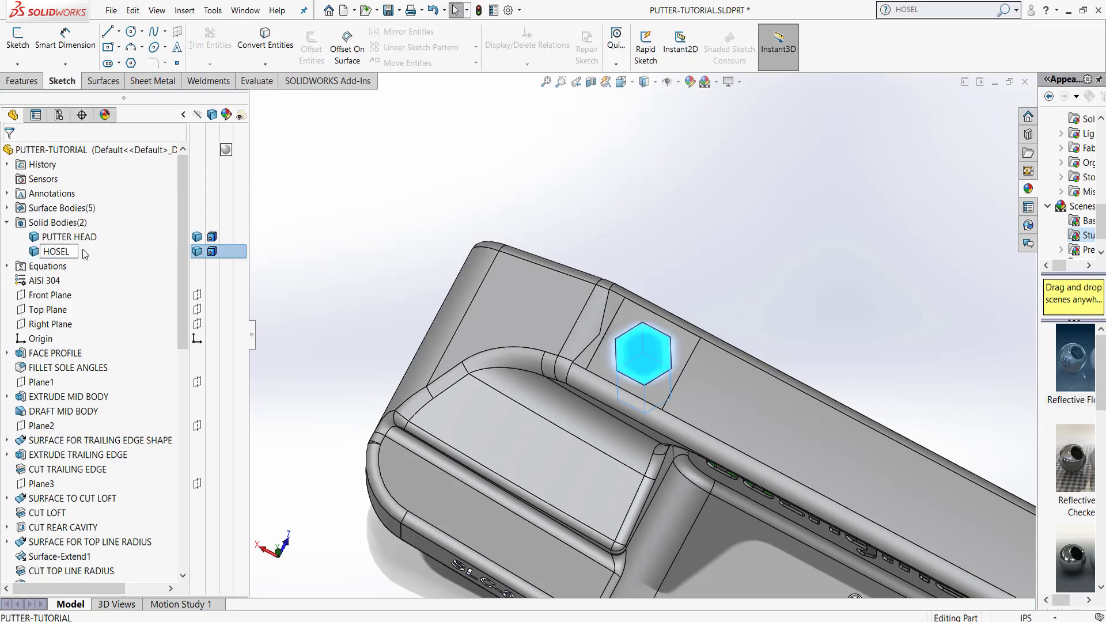
click(390, 185)
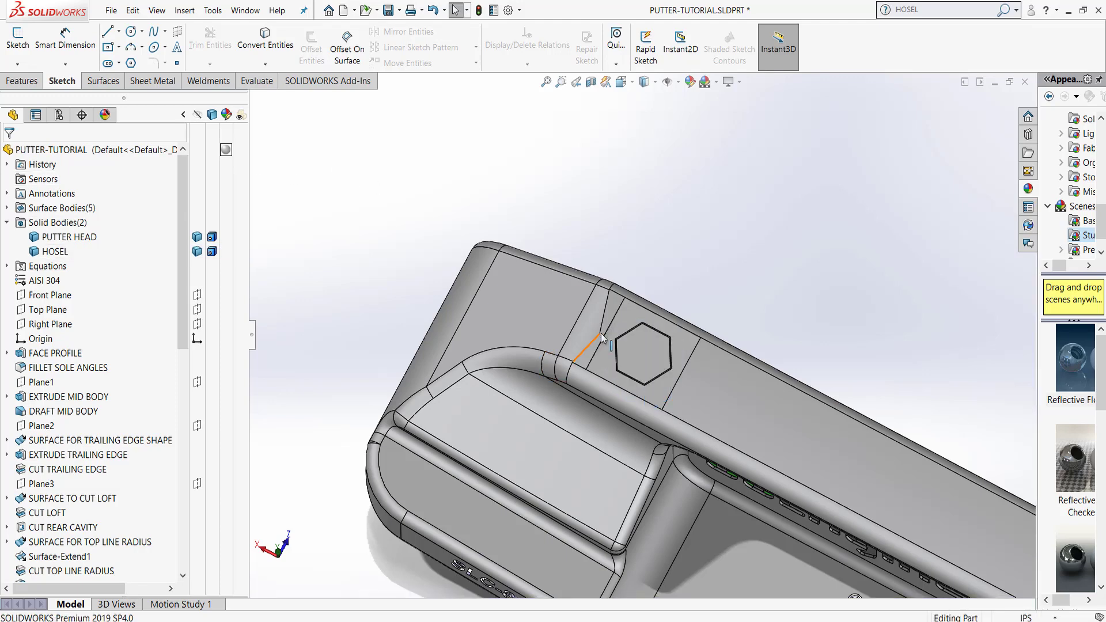
Sketch on the recessed hosel baseplate face the rectangular outline converted from the face's outer edges
middle_drag(605, 337, 612, 212)
scroll(670, 350, down, 3)
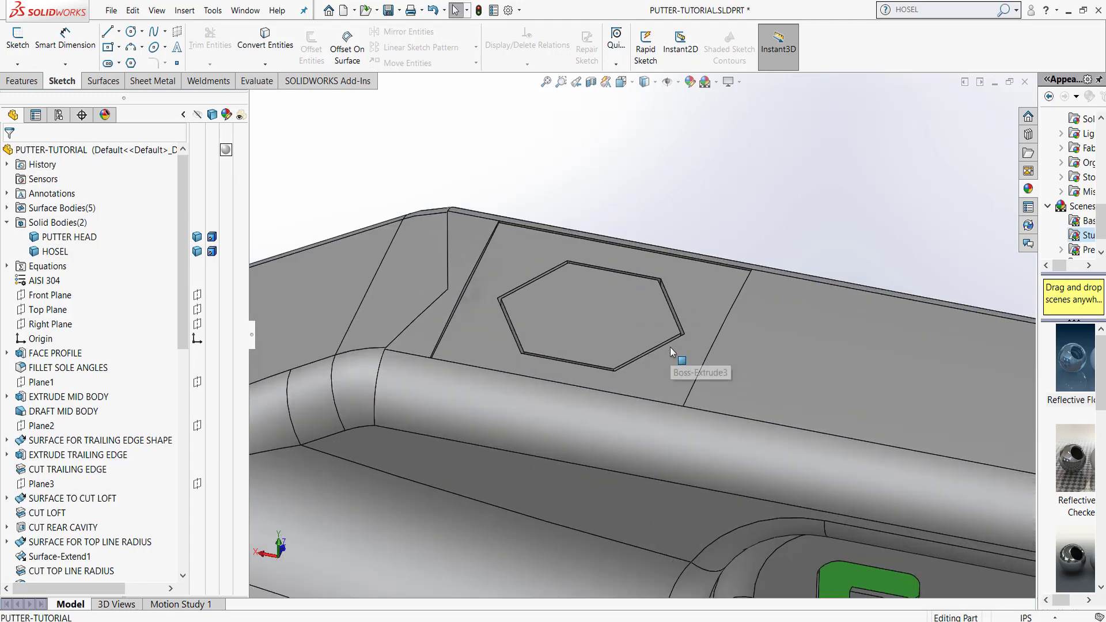
click(696, 292)
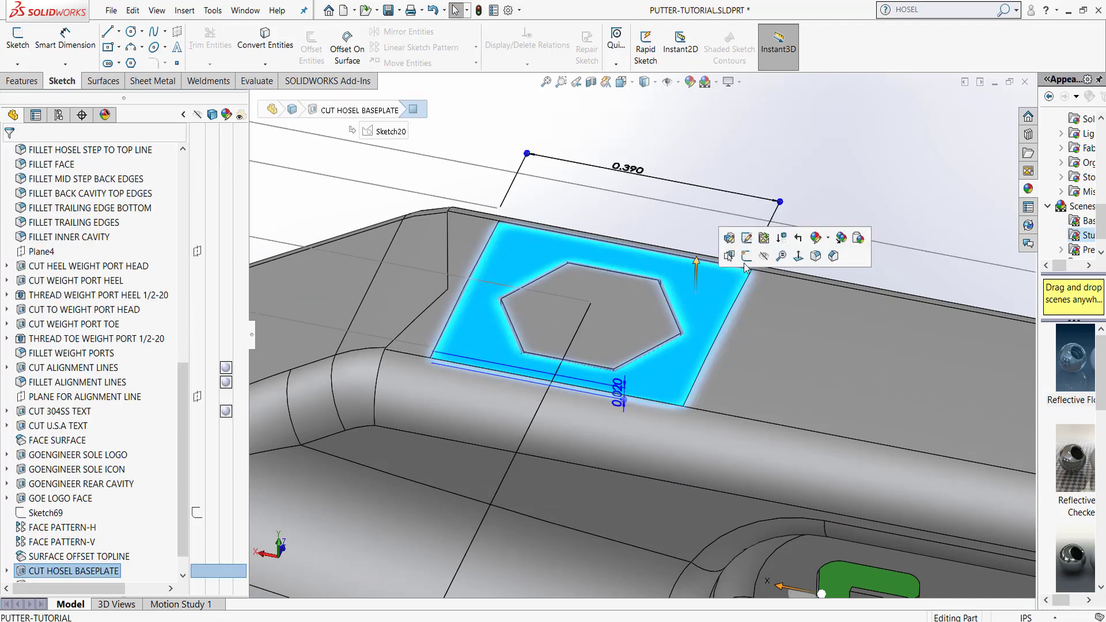
click(738, 249)
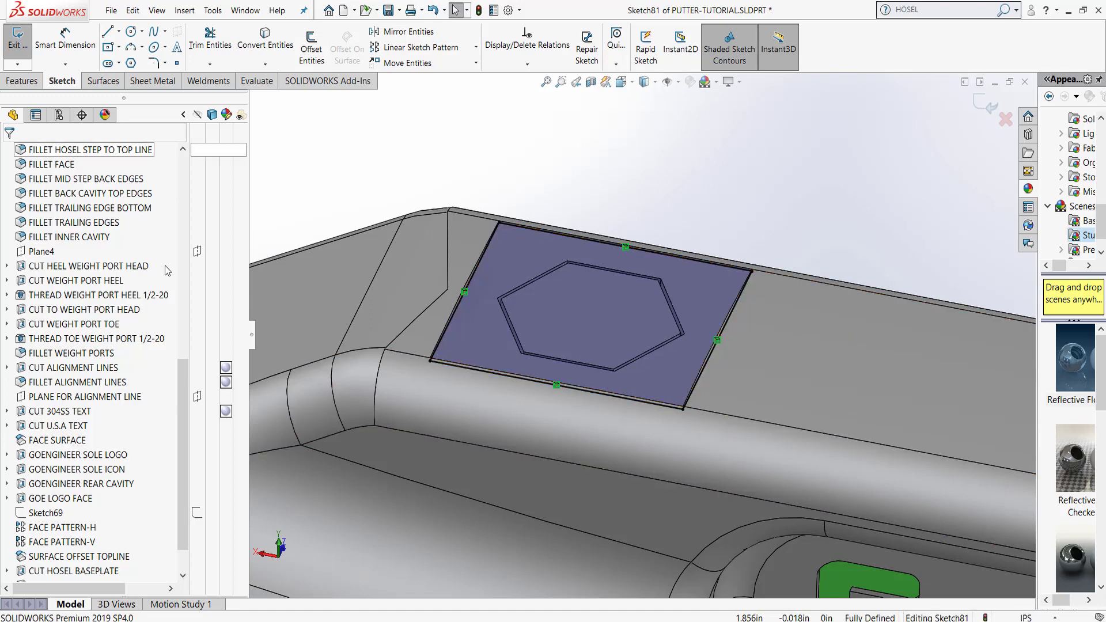
Hide the PUTTER HEAD body and extrude the baseplate outline 0.100 in upward, merging it with the hexagonal hosel body
scroll(168, 244, up, 10)
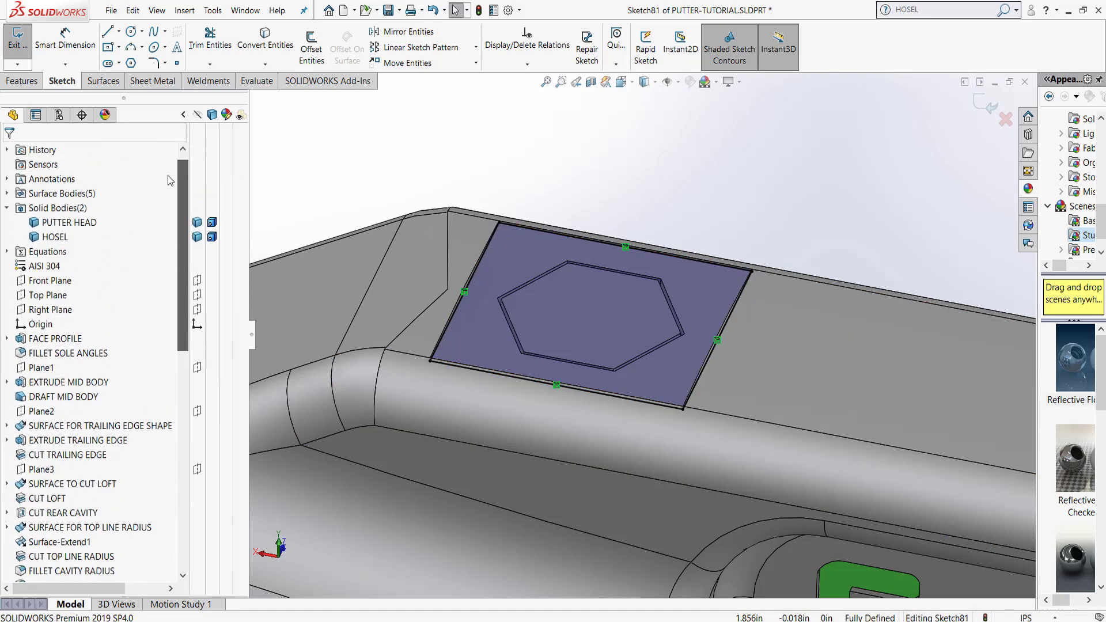
click(198, 223)
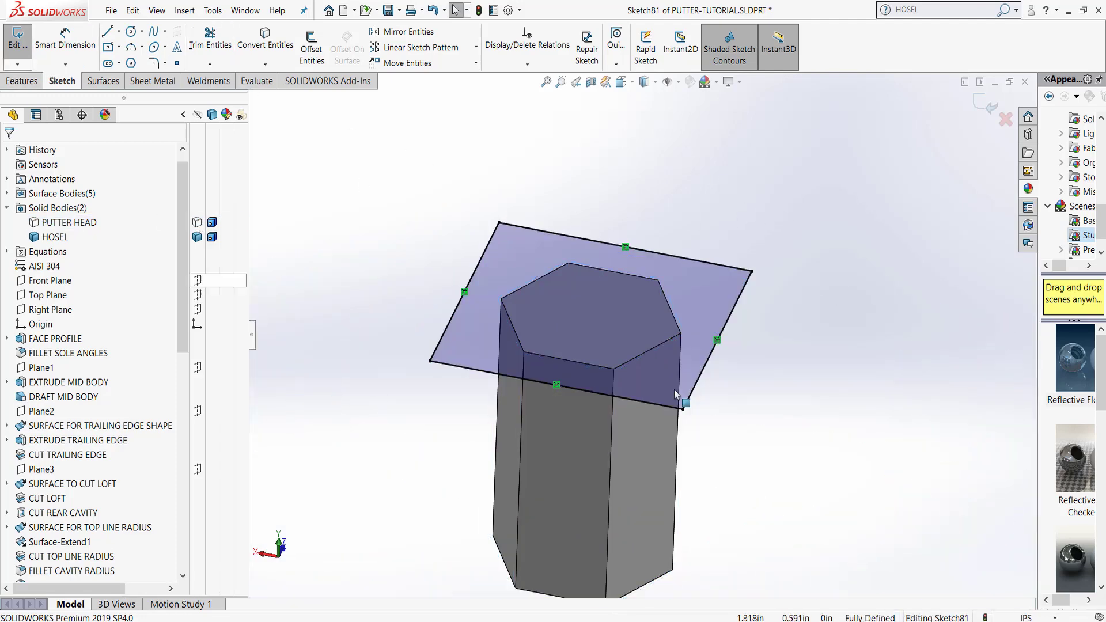
click(14, 81)
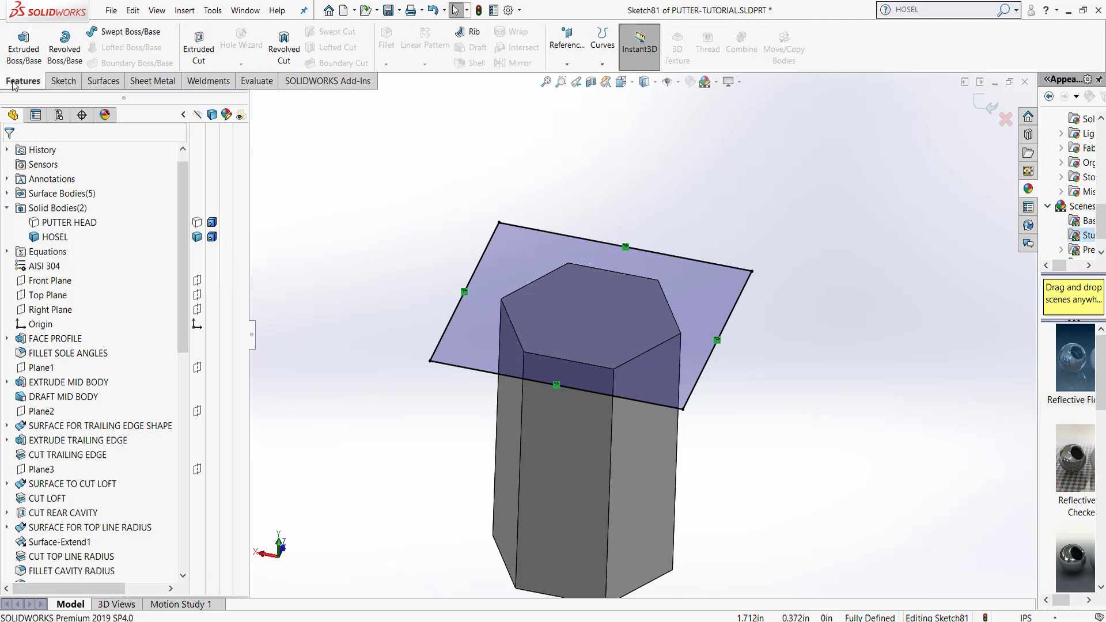
click(23, 51)
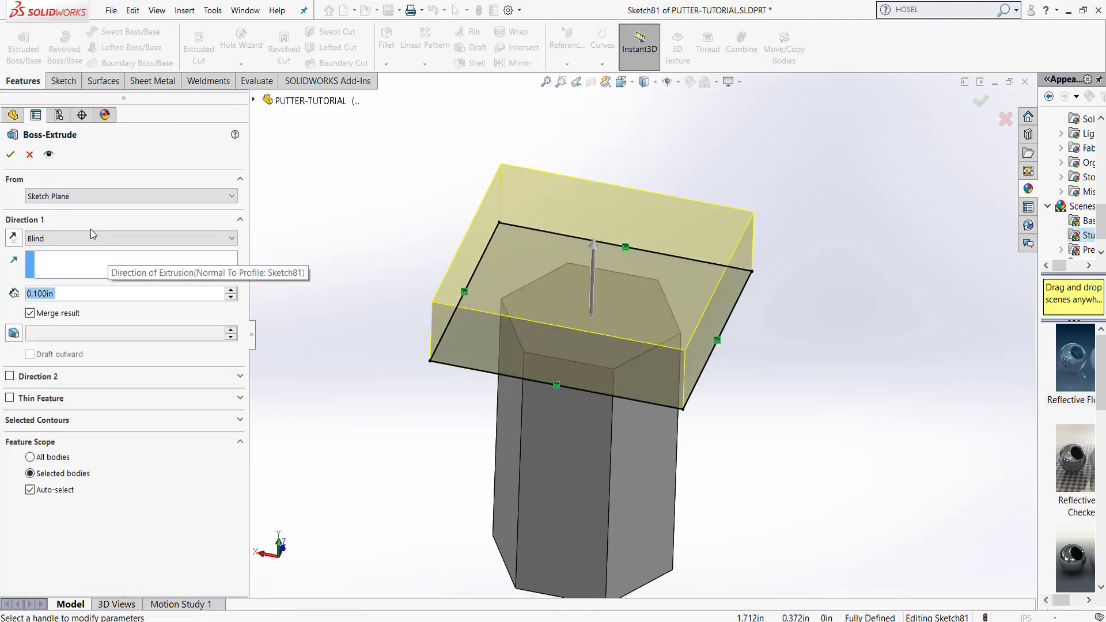
click(10, 155)
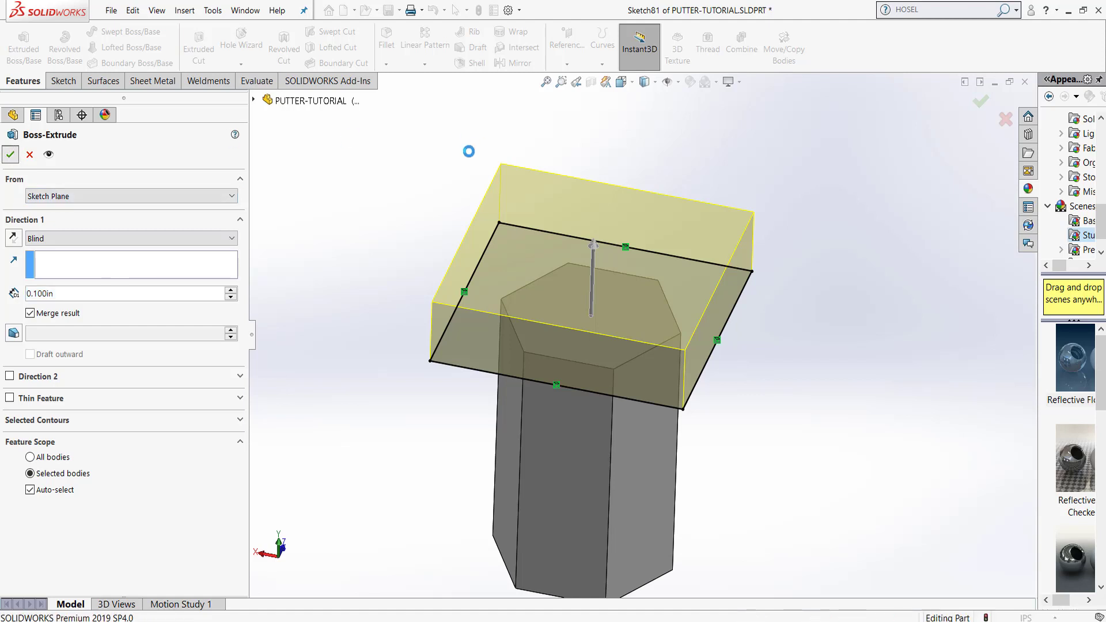
middle_drag(784, 393, 758, 356)
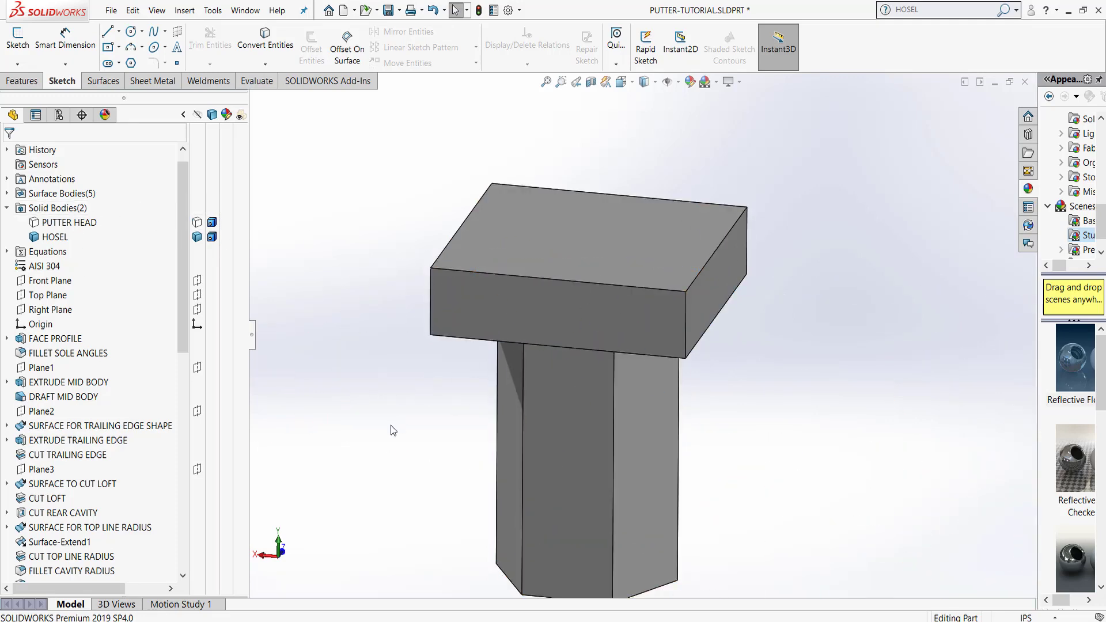
mouse_move(395, 424)
middle_down()
mouse_move(410, 437)
mouse_move(398, 425)
middle_up()
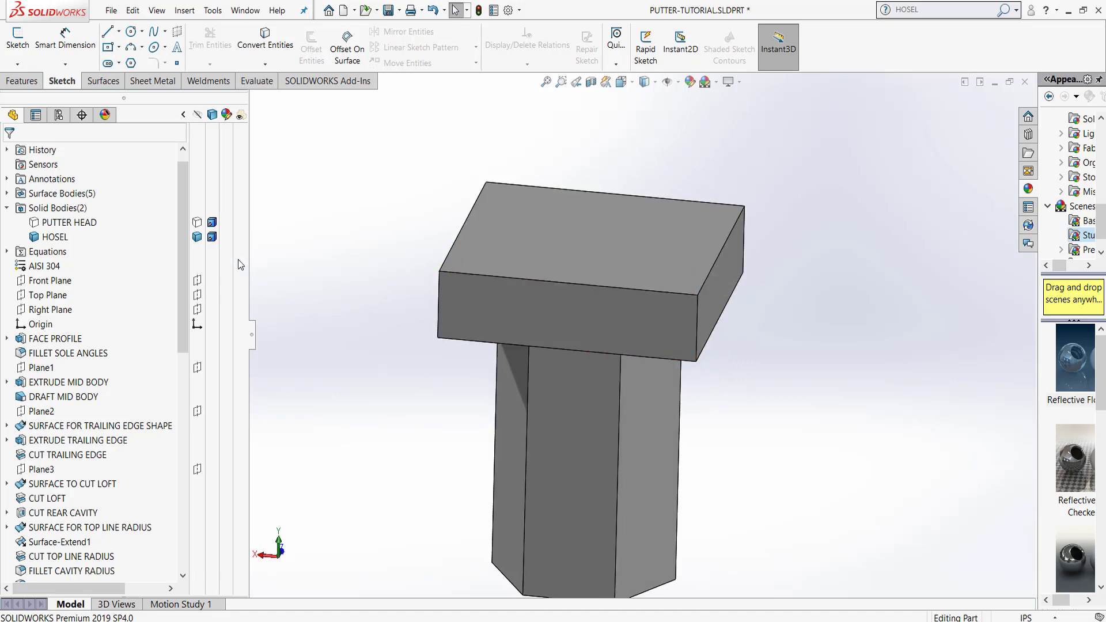
Show the SURFACE OFFSET TOPLINE surface around the extruded hosel baseplate
drag(184, 248, 161, 476)
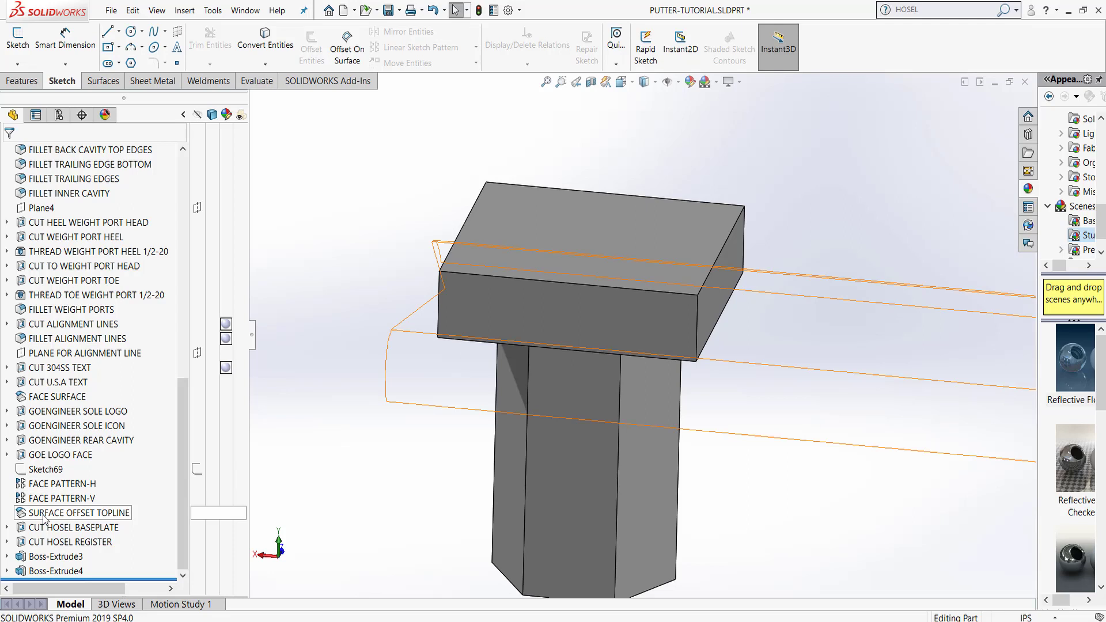
click(102, 515)
click(112, 498)
click(342, 443)
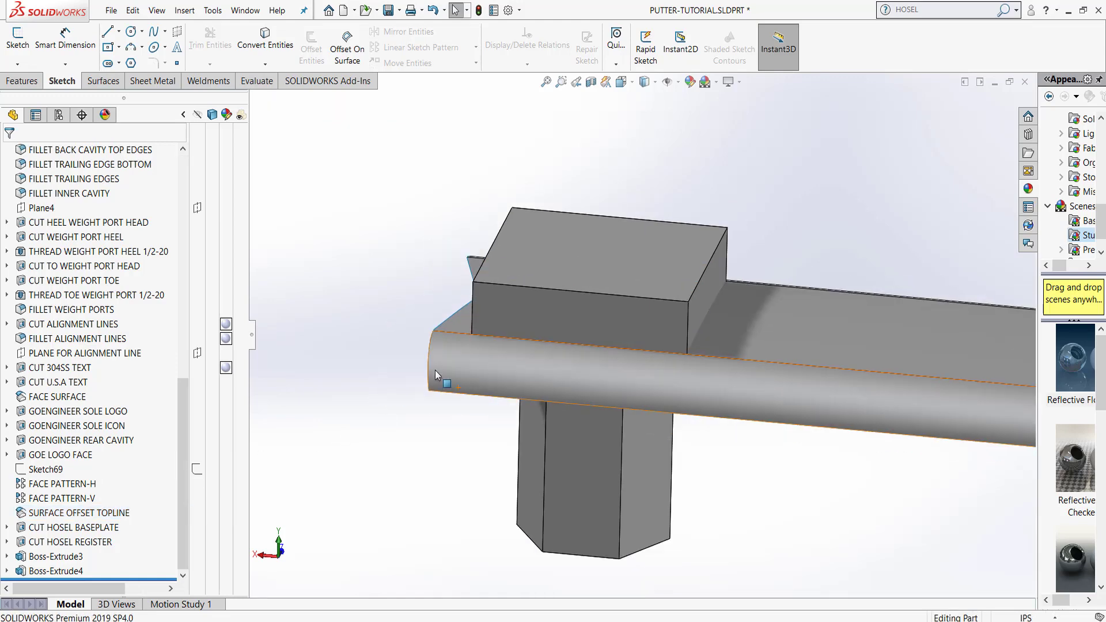
Cut the hosel baseplate with the SURFACE OFFSET TOPLINE surface, flipping the cut to remove the material above it
middle_drag(410, 375, 439, 389)
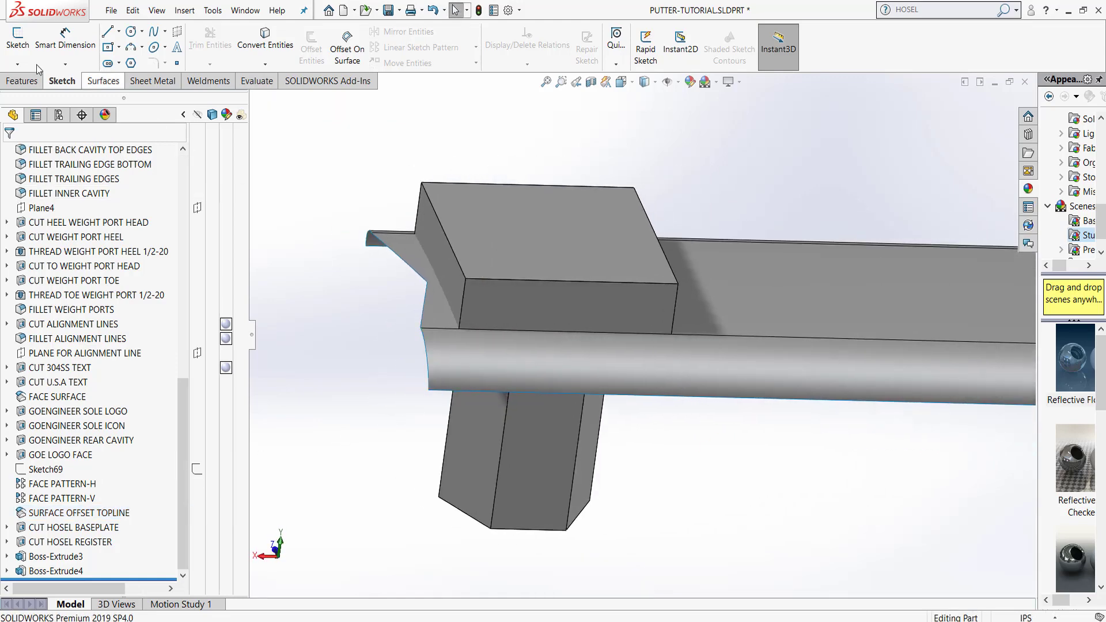
click(102, 81)
click(589, 65)
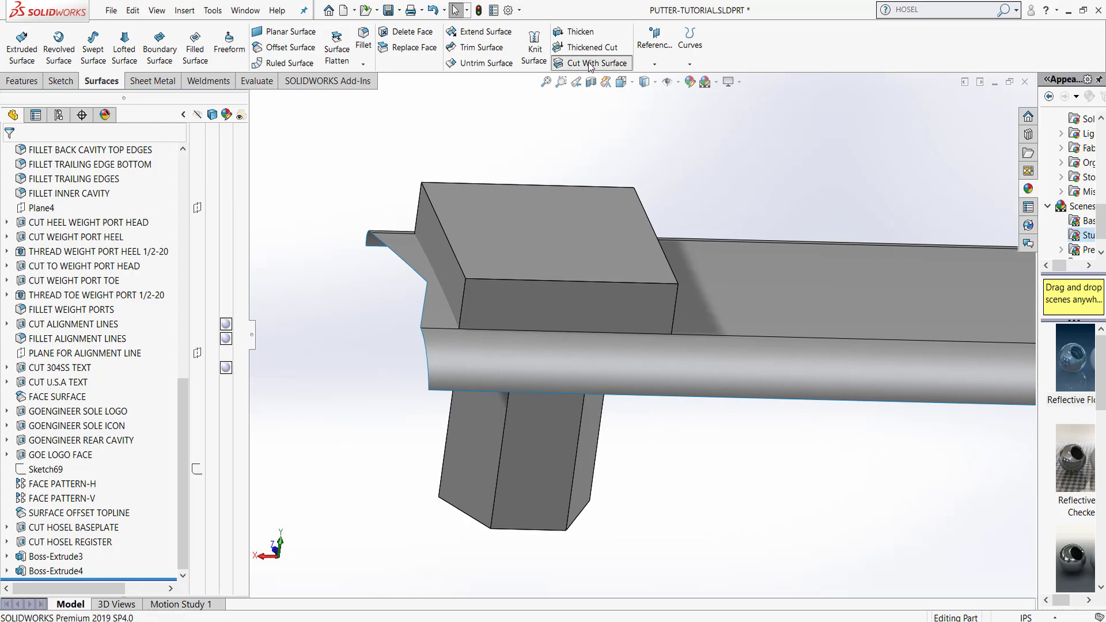
click(757, 301)
middle_drag(672, 365, 805, 257)
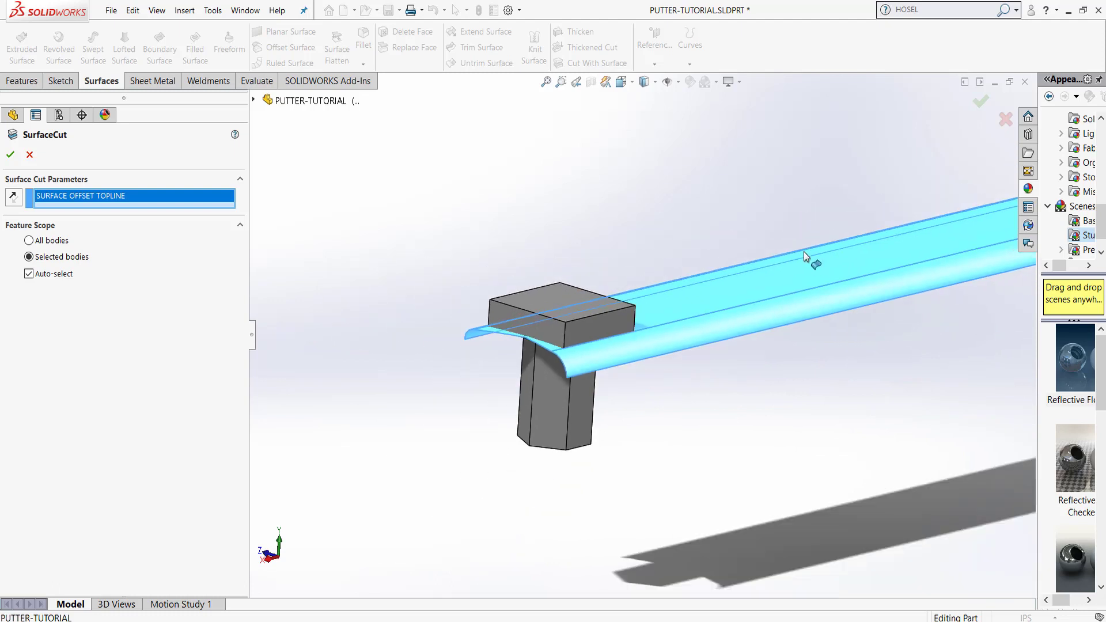
scroll(804, 252, up, 4)
scroll(835, 265, down, 4)
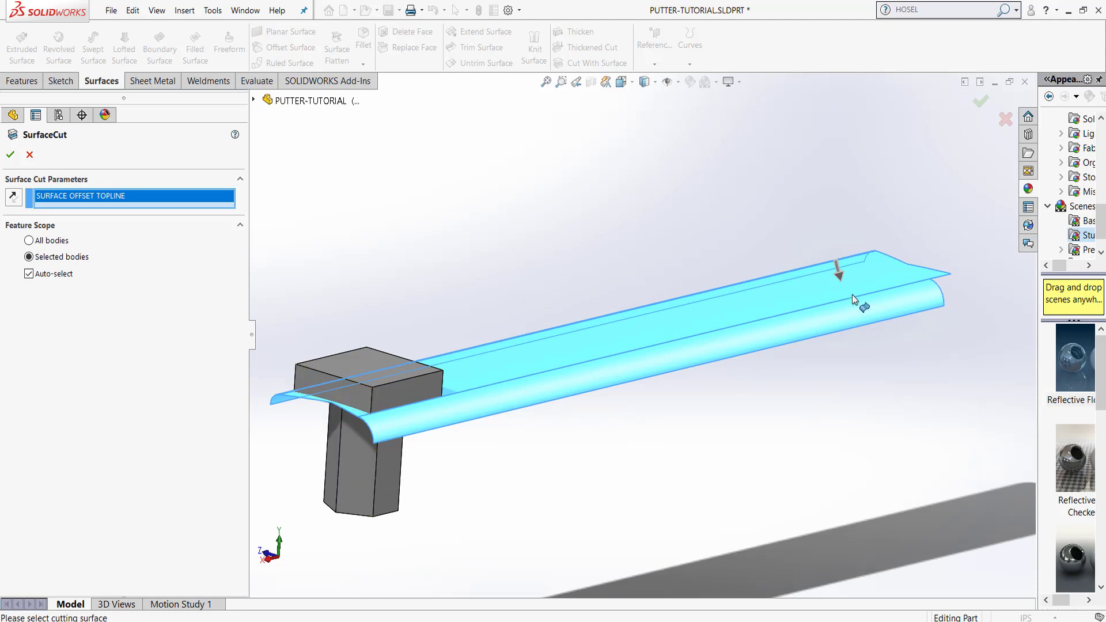
click(12, 199)
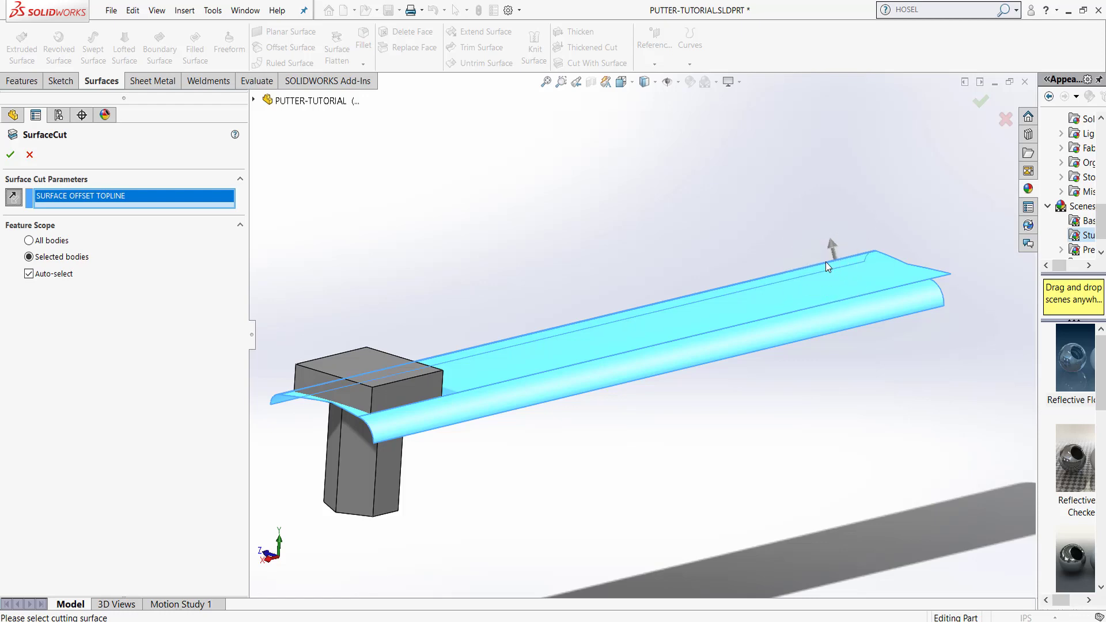
click(12, 154)
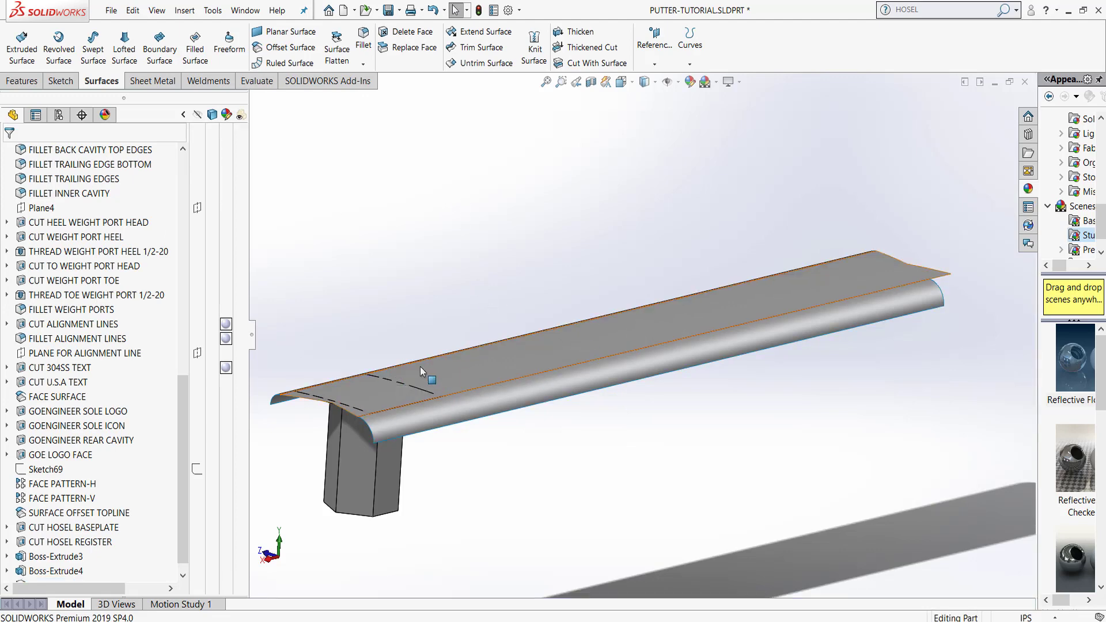
Hide the SURFACE OFFSET TOPLINE surface and inspect the trimmed hosel baseplate from several angles
click(453, 378)
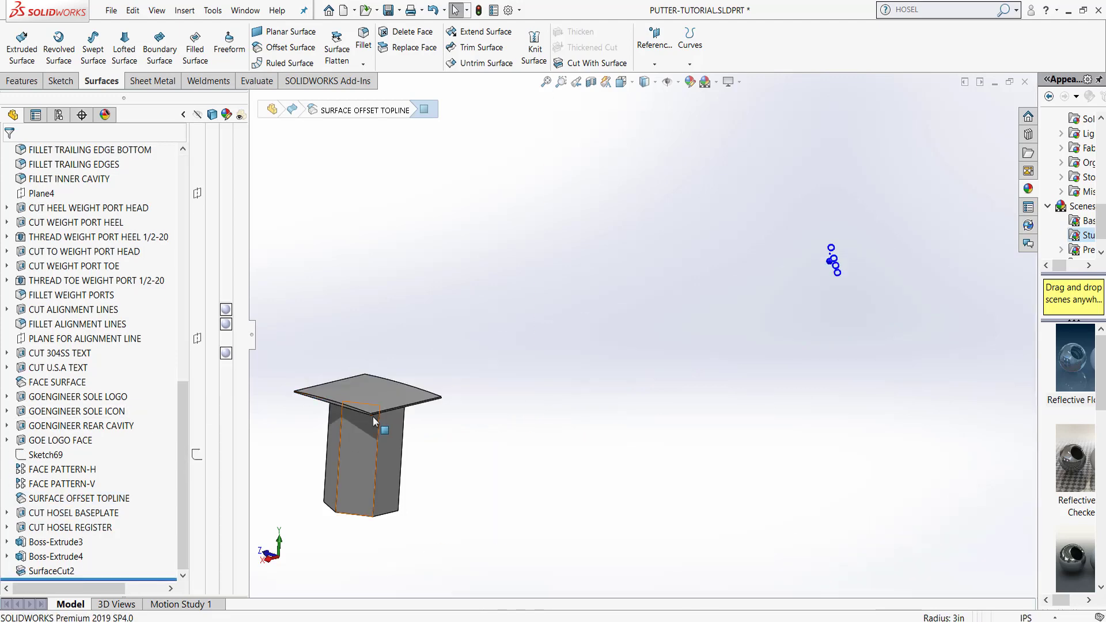
middle_drag(369, 410, 430, 267)
scroll(431, 267, up, 3)
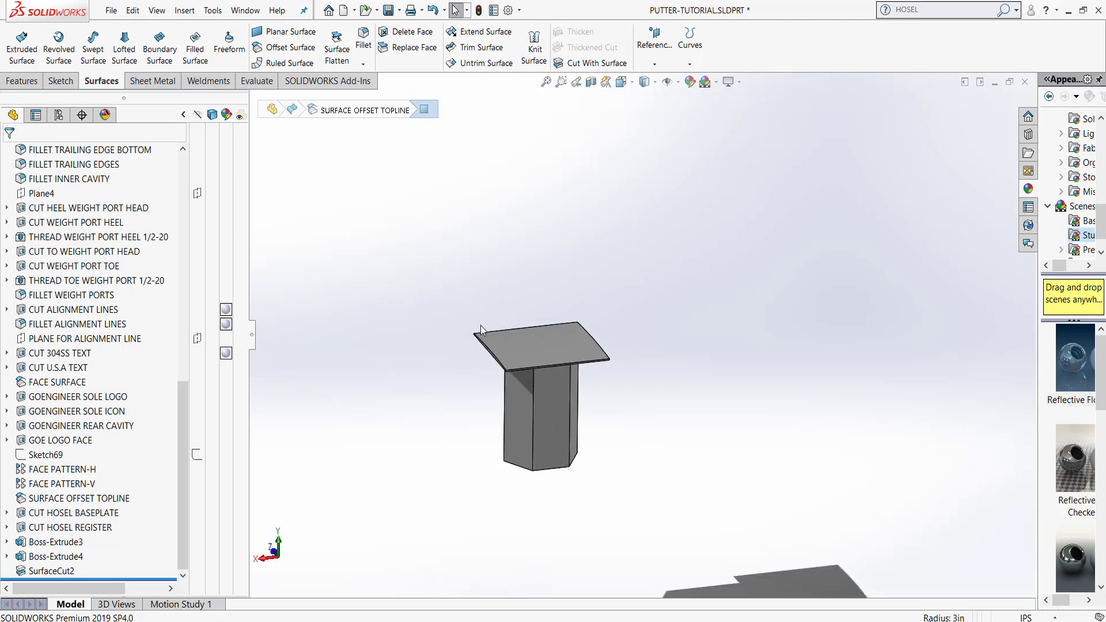
scroll(497, 326, down, 3)
middle_drag(564, 340, 638, 371)
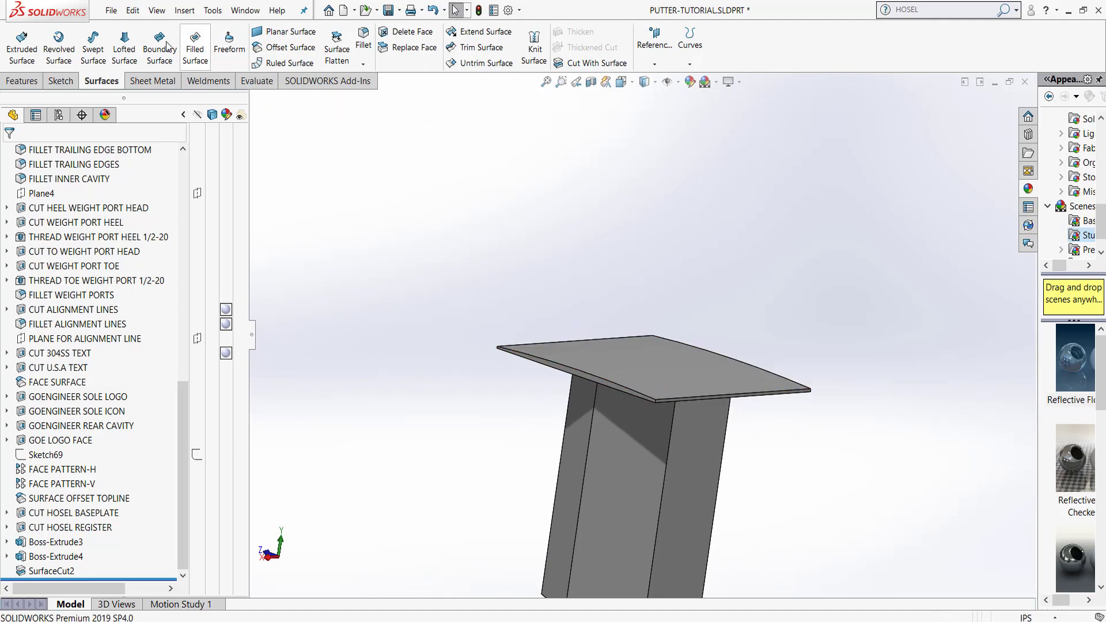
Create a mid plane between two opposite thin side faces of the trimmed hosel baseplate
click(23, 81)
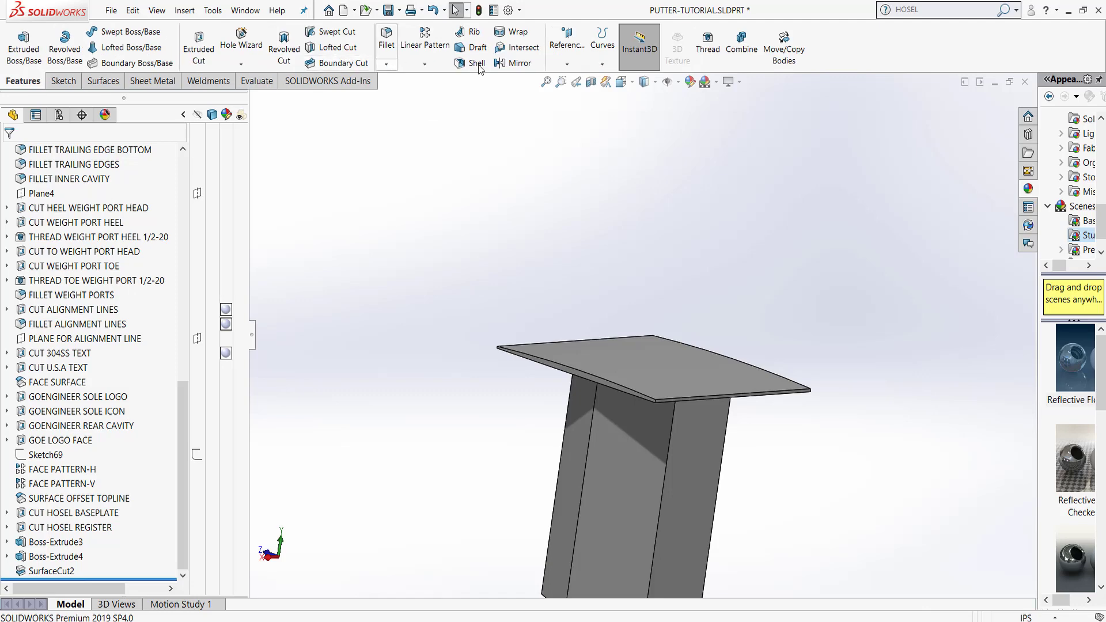
click(572, 48)
click(578, 79)
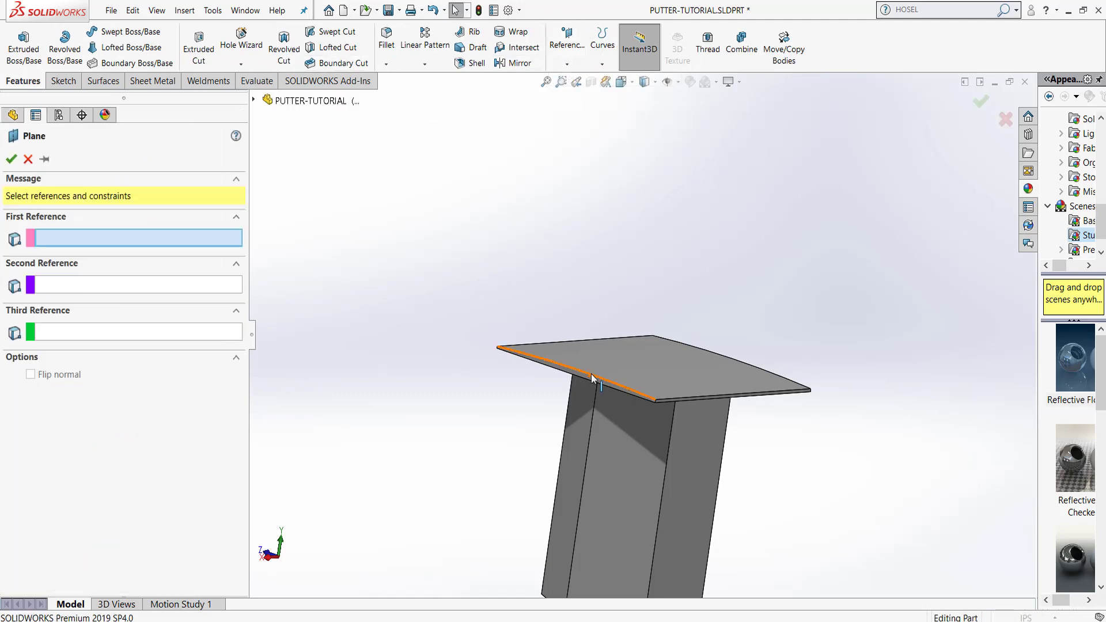
scroll(576, 380, down, 5)
click(559, 356)
scroll(708, 363, up, 5)
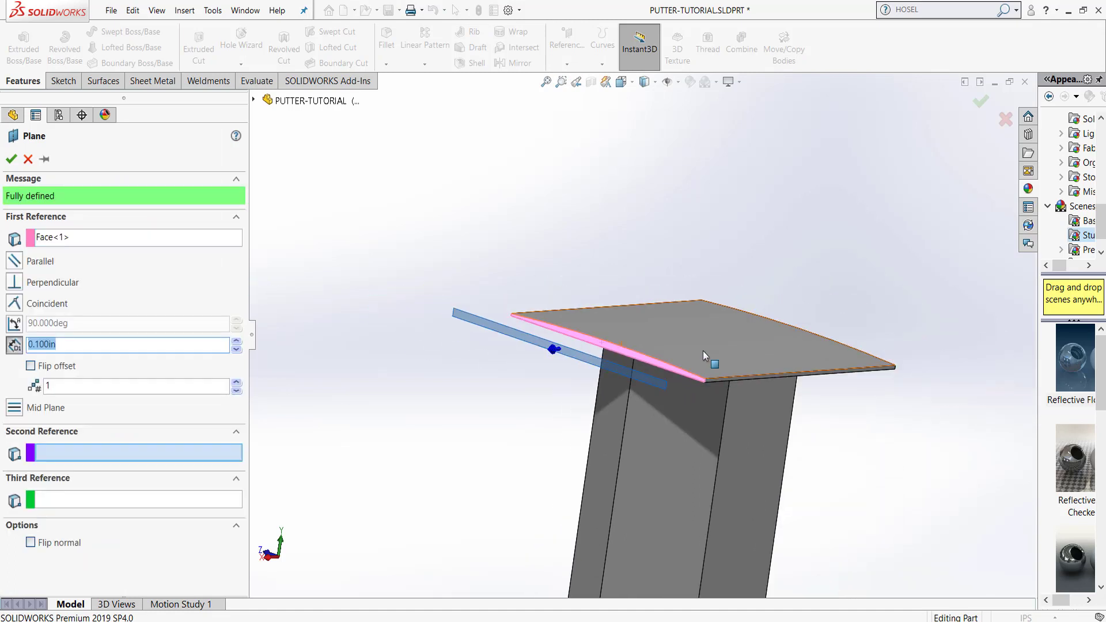
middle_drag(703, 370, 620, 359)
scroll(667, 348, down, 6)
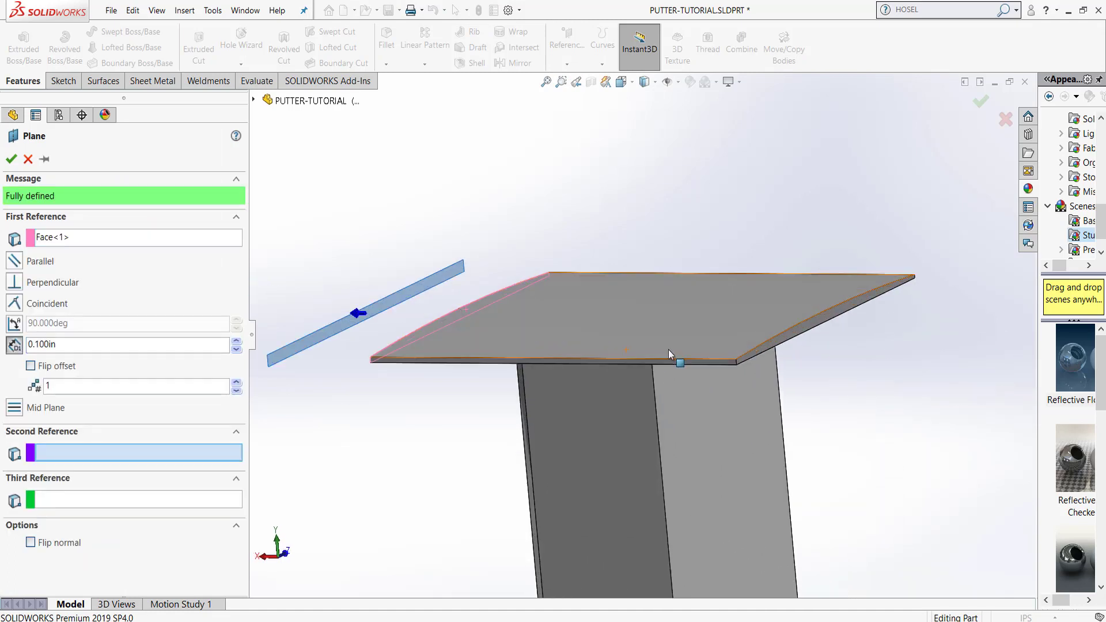
click(946, 286)
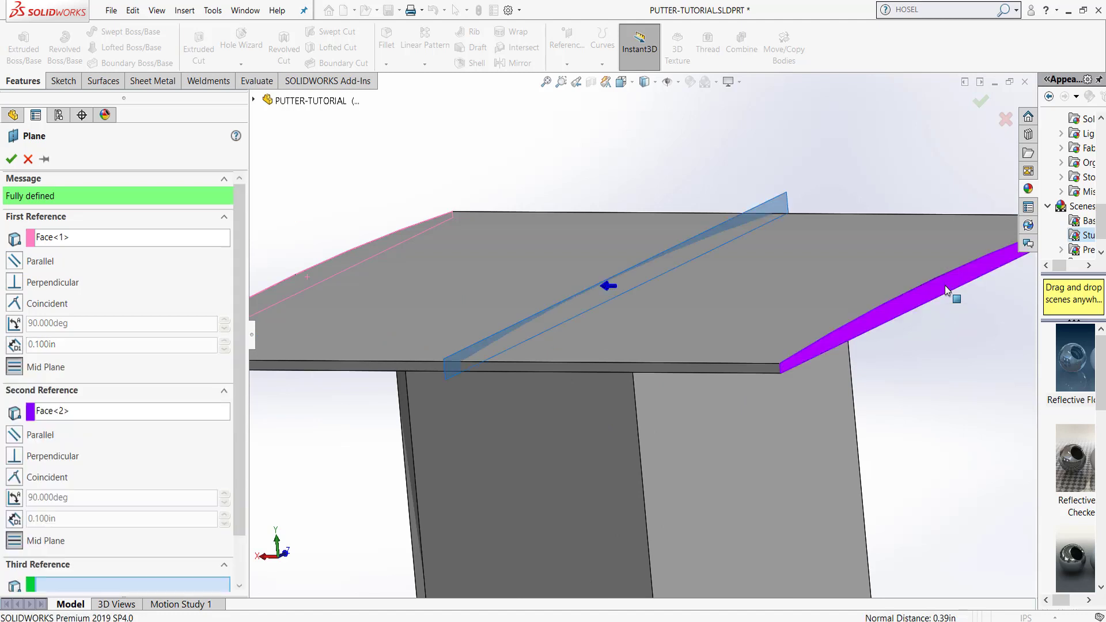
click(786, 210)
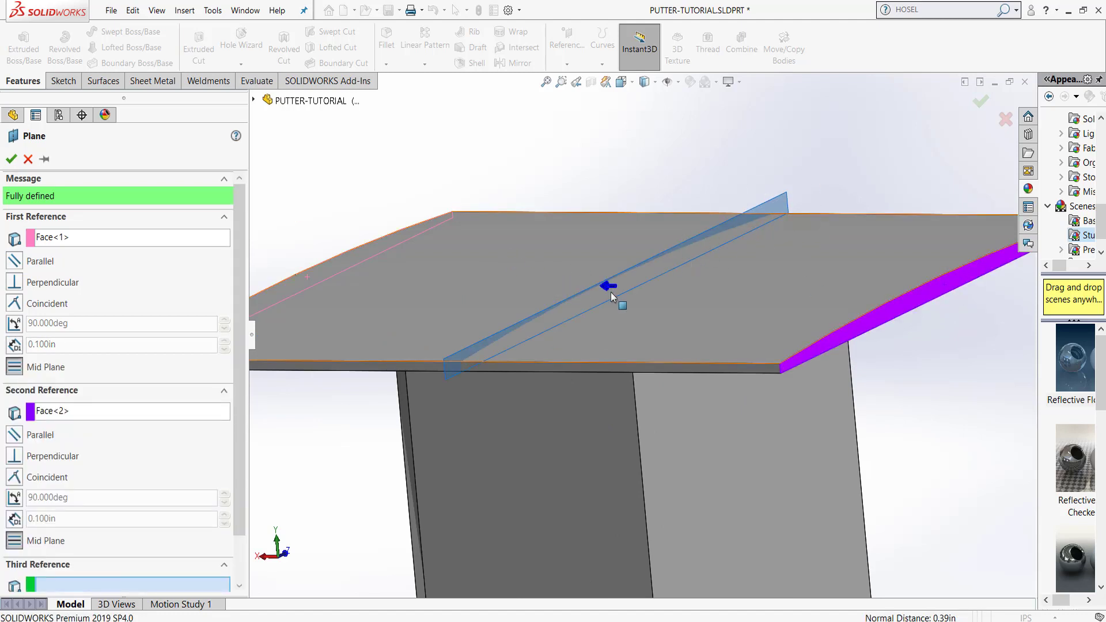
click(10, 159)
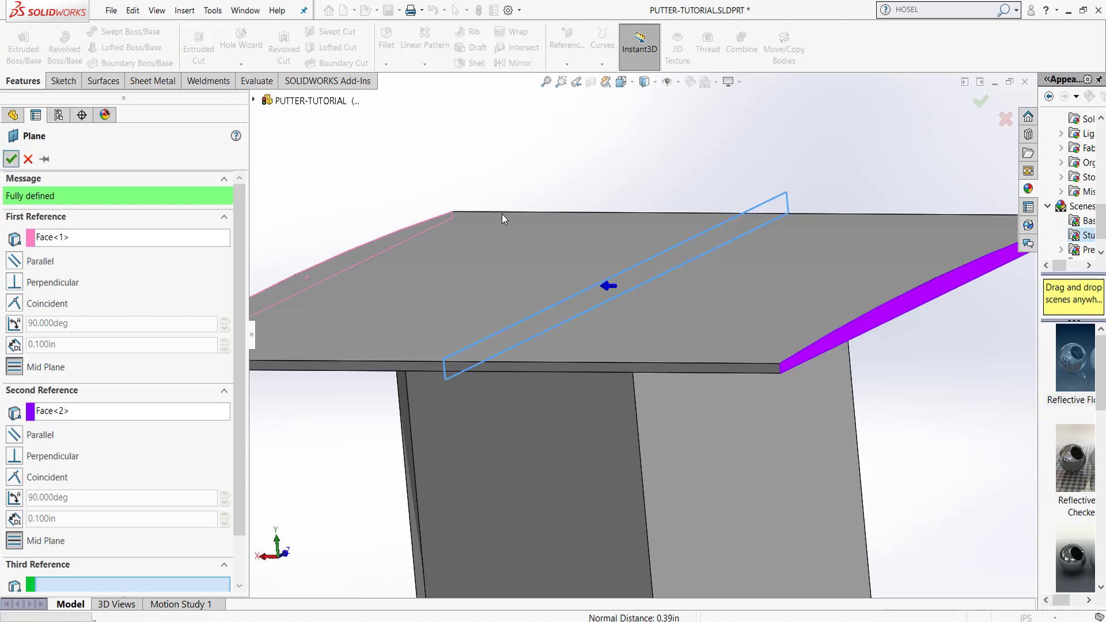
Enlarge the new mid plane's display so it extends well above, below and beside the hosel body
drag(778, 189, 782, 164)
scroll(786, 199, up, 5)
middle_drag(795, 237, 670, 305)
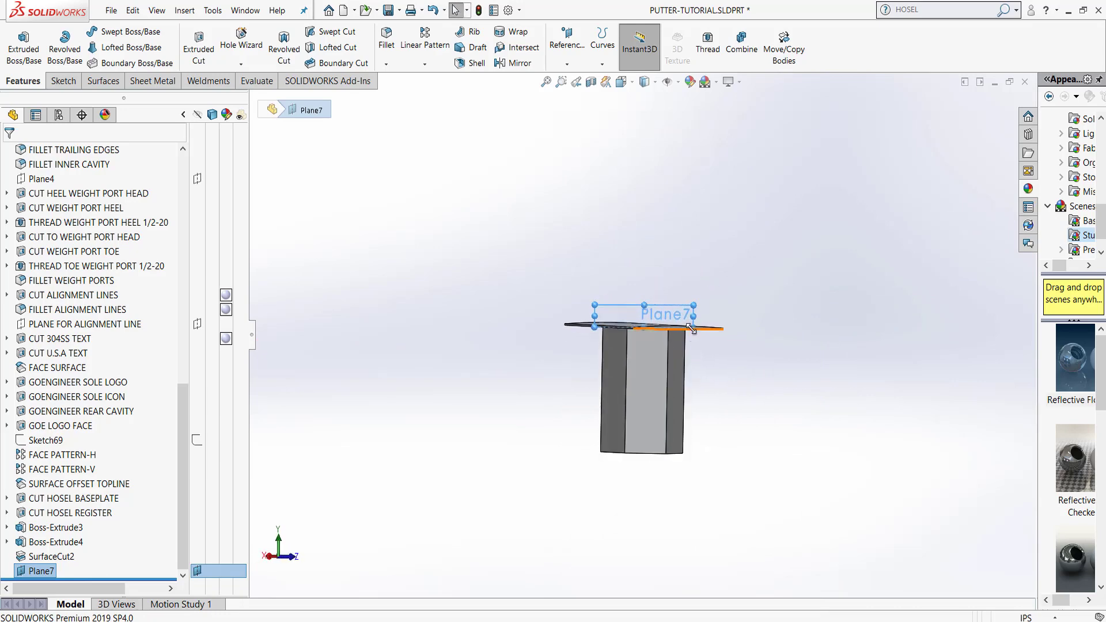
drag(694, 328, 791, 413)
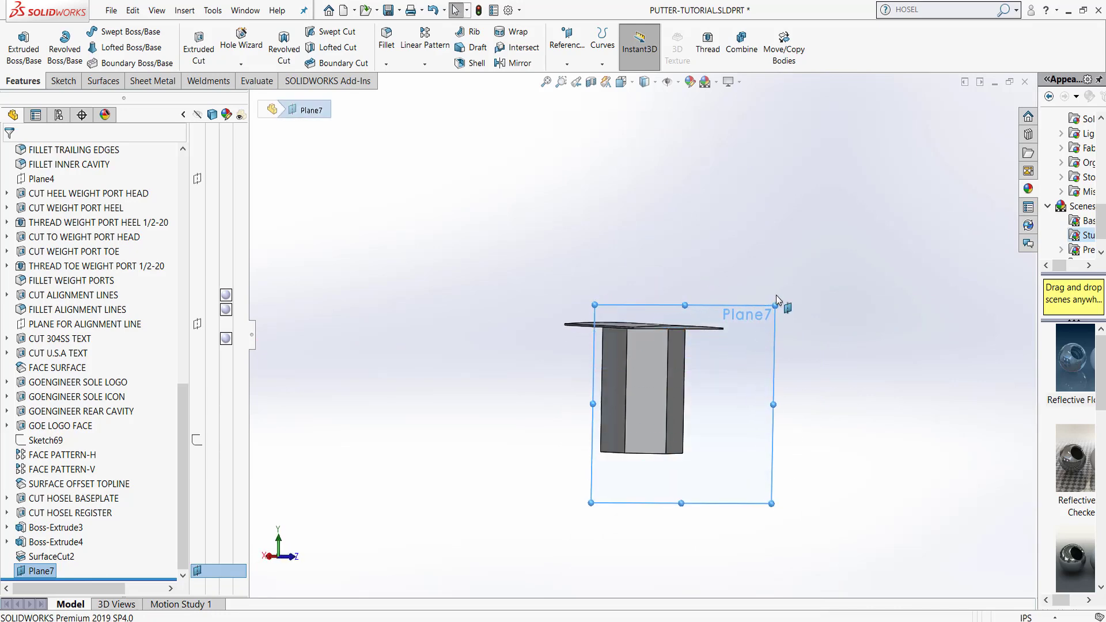
drag(776, 298, 866, 184)
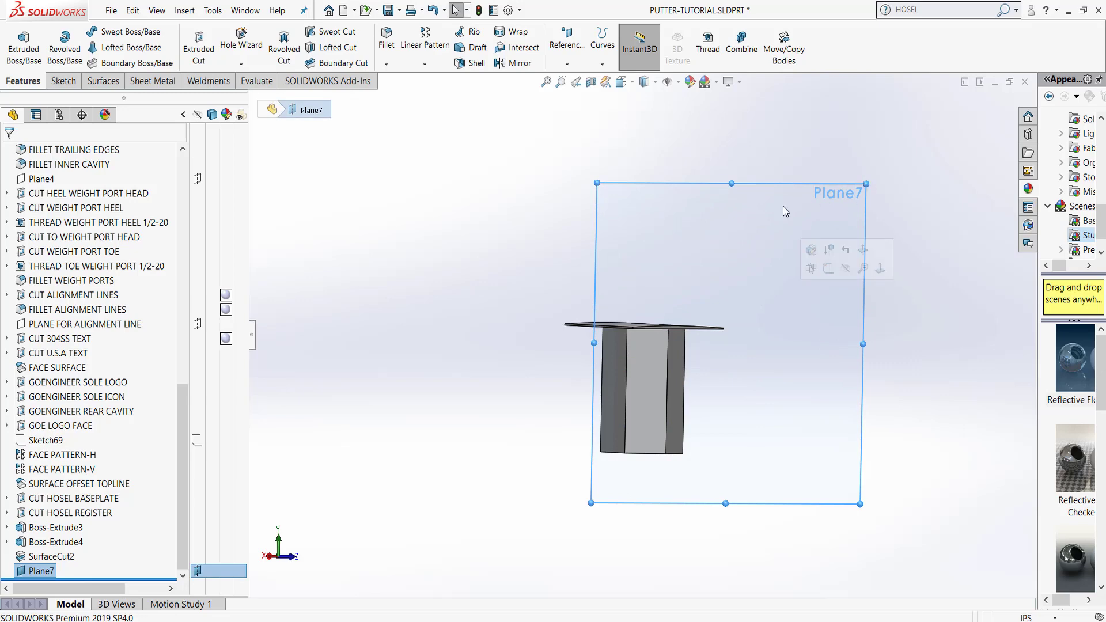
click(441, 236)
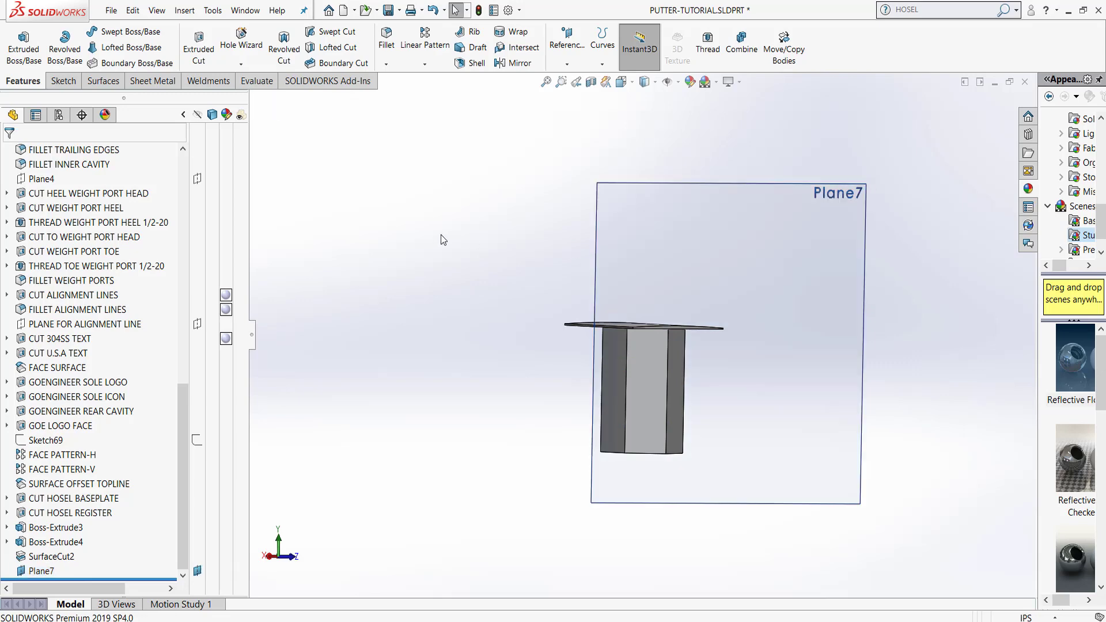
Start a sketch on Plane7, convert the baseplate's lower long edge into it, and make the converted line construction geometry
click(759, 223)
click(811, 187)
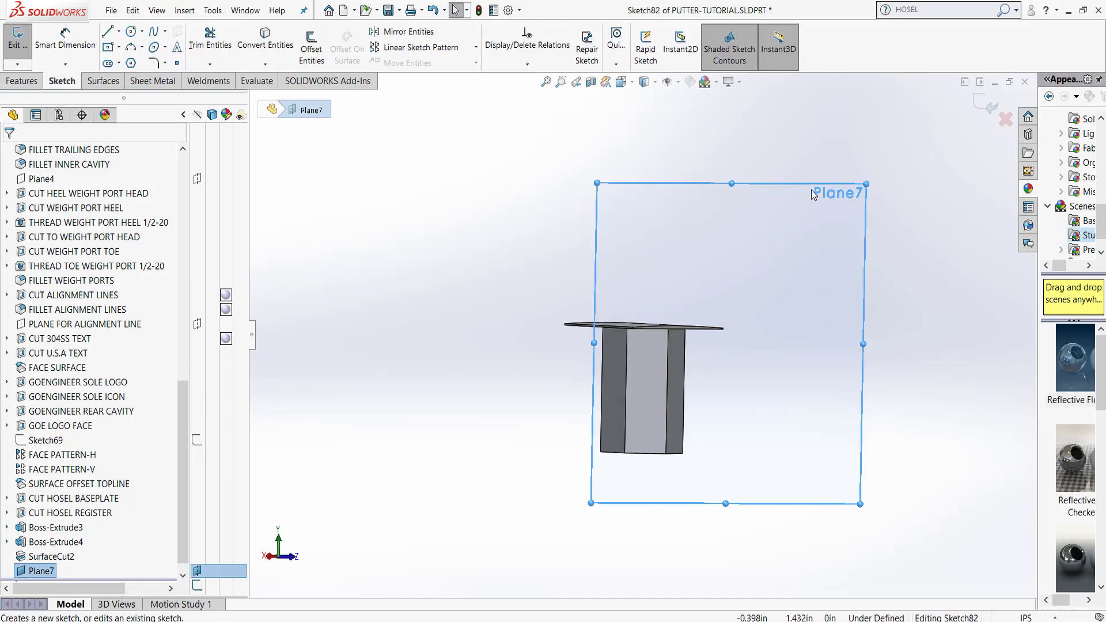
click(274, 51)
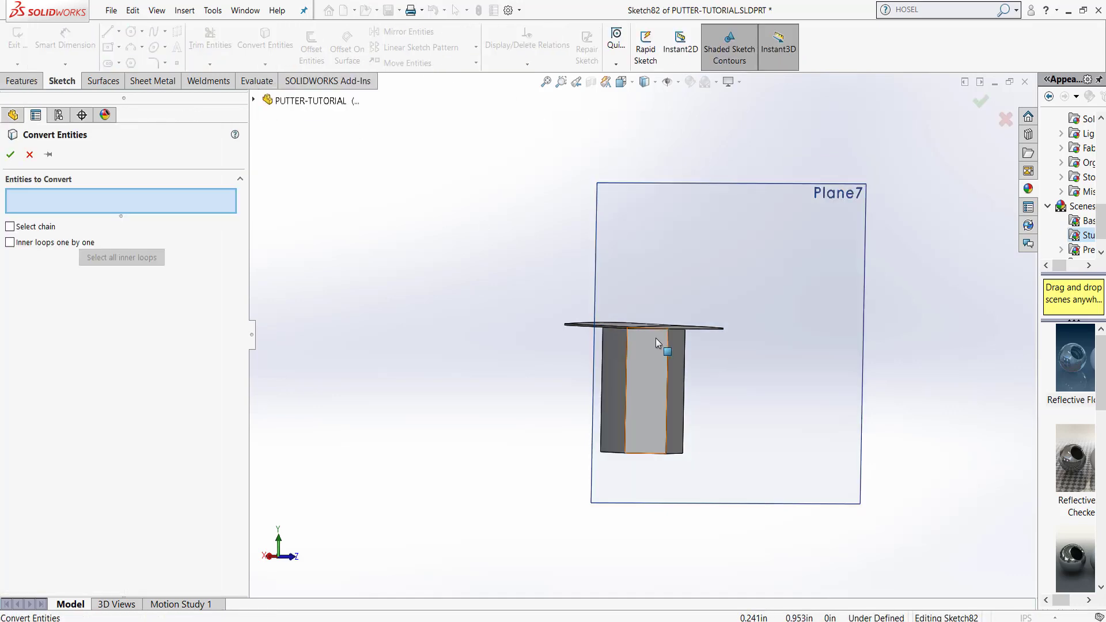
scroll(663, 337, down, 5)
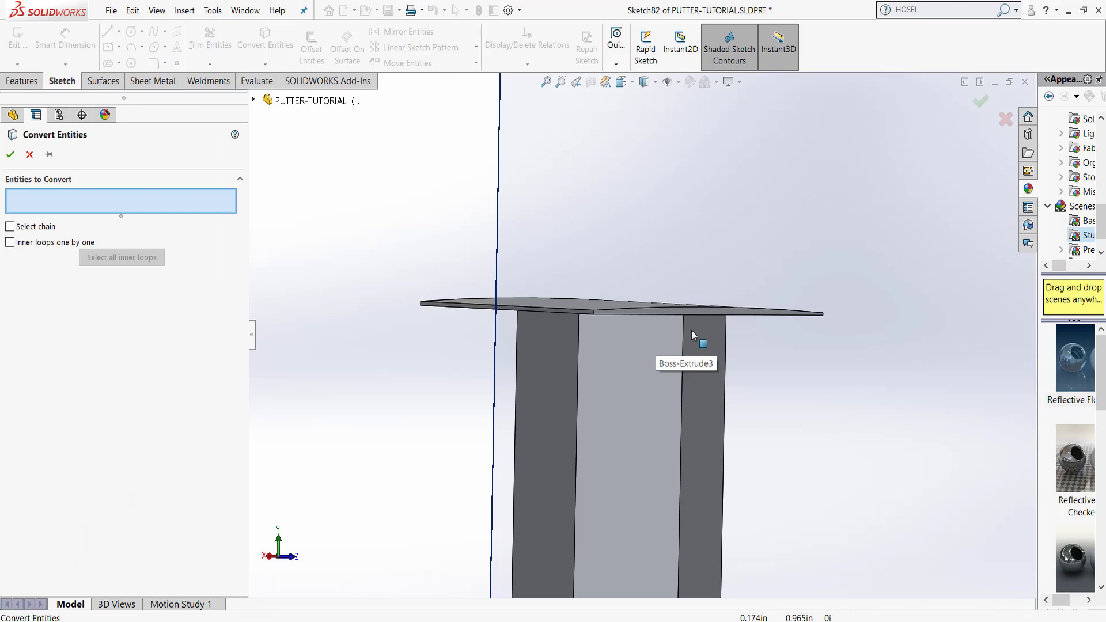
click(749, 314)
click(10, 155)
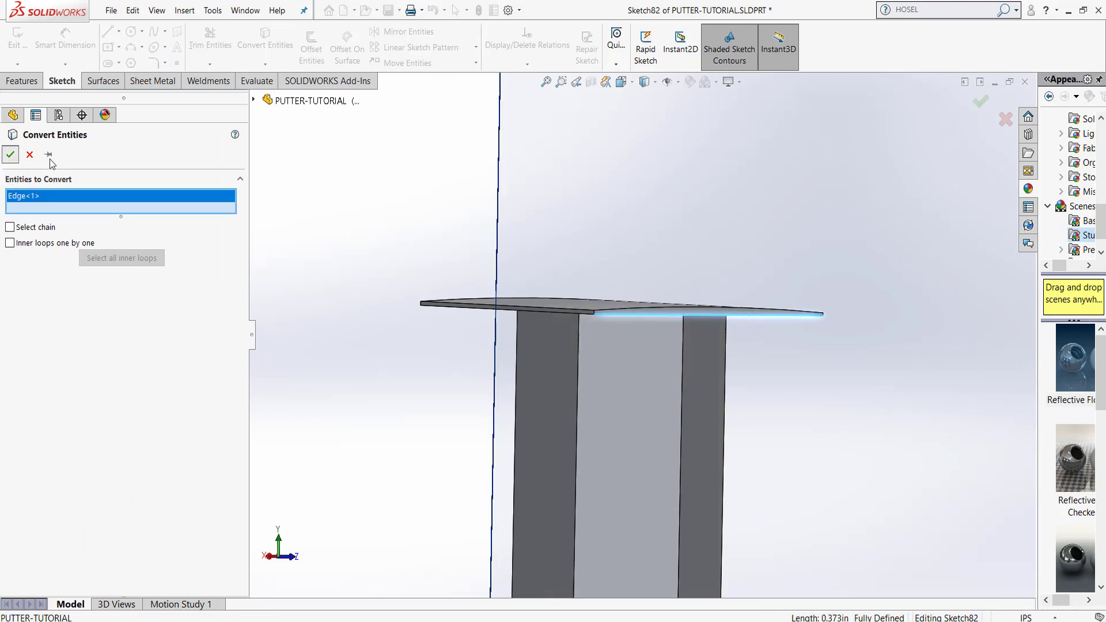
click(691, 312)
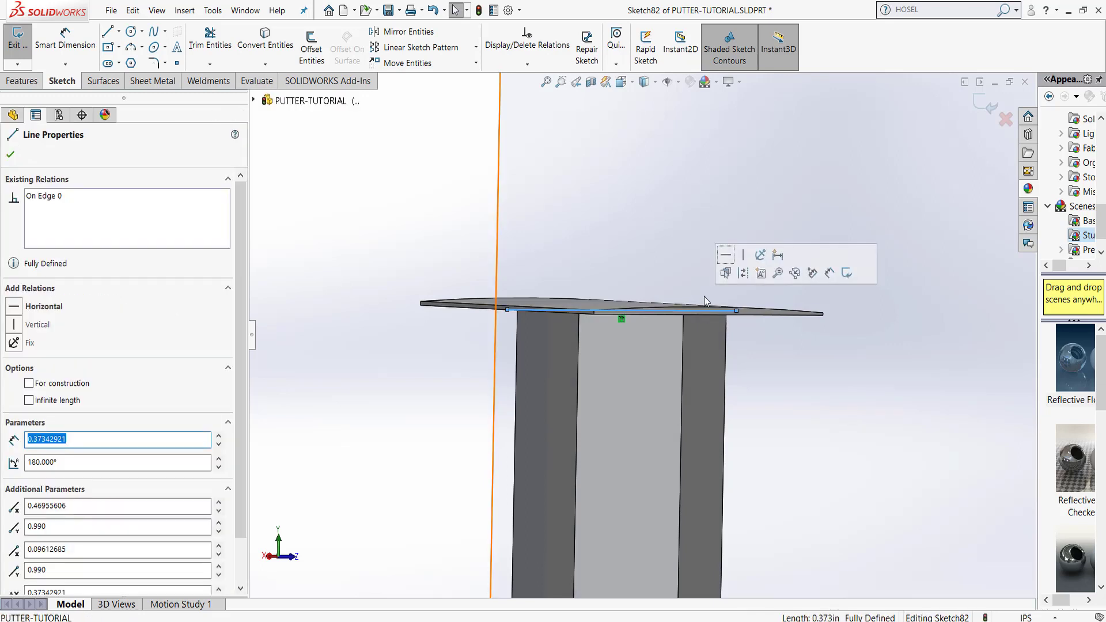
click(743, 273)
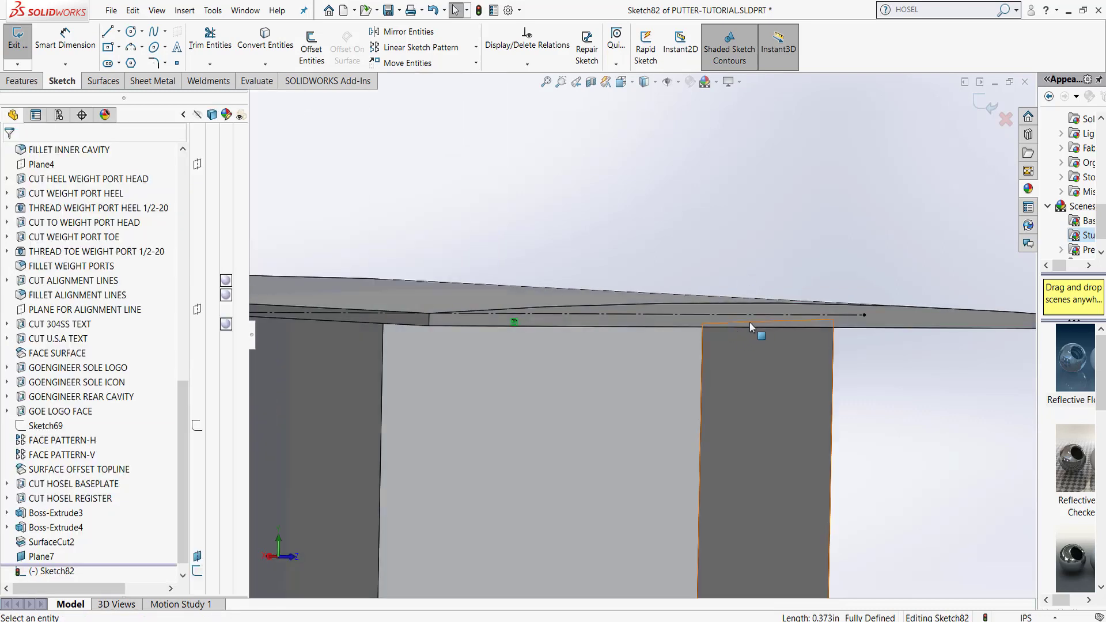
Orient the sketch to the Left view and show the PUTTER HEAD body for reference
click(743, 268)
key(f)
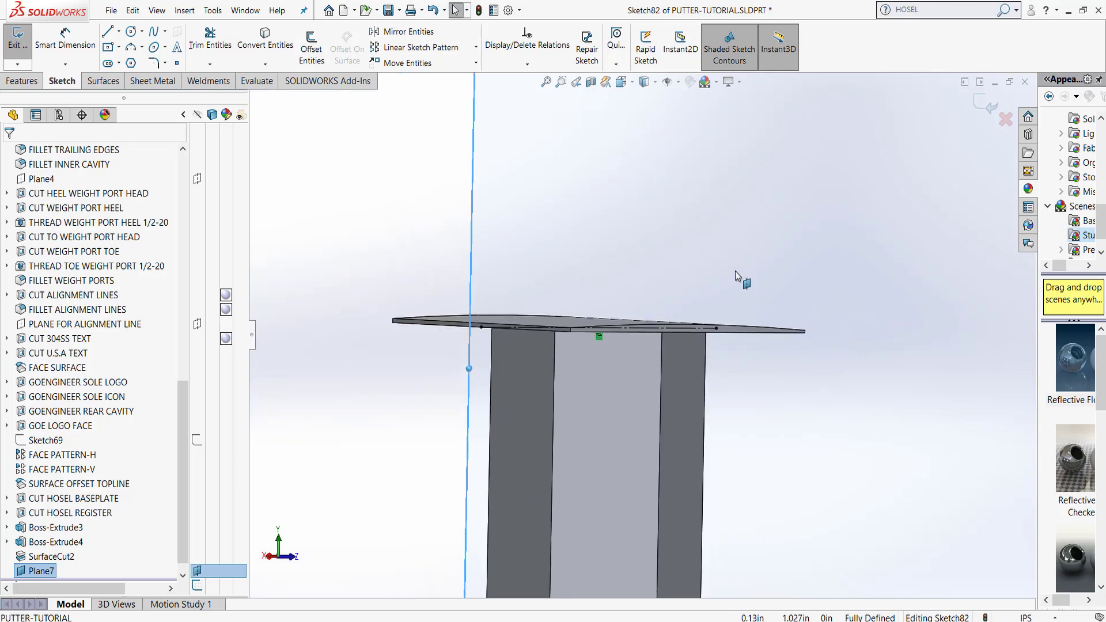
key(space)
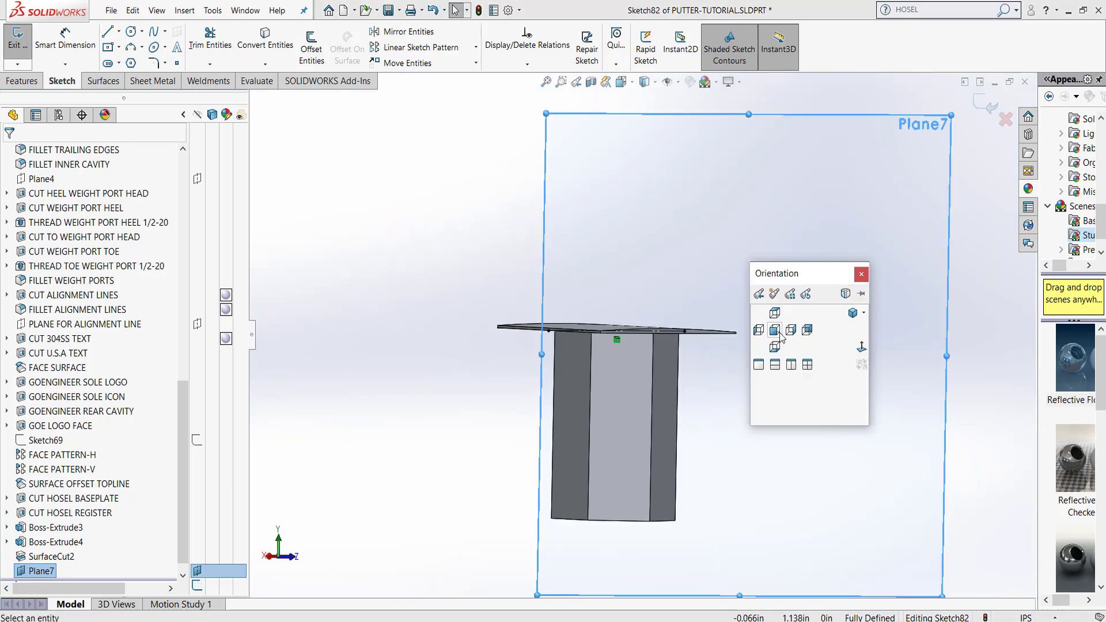
click(759, 331)
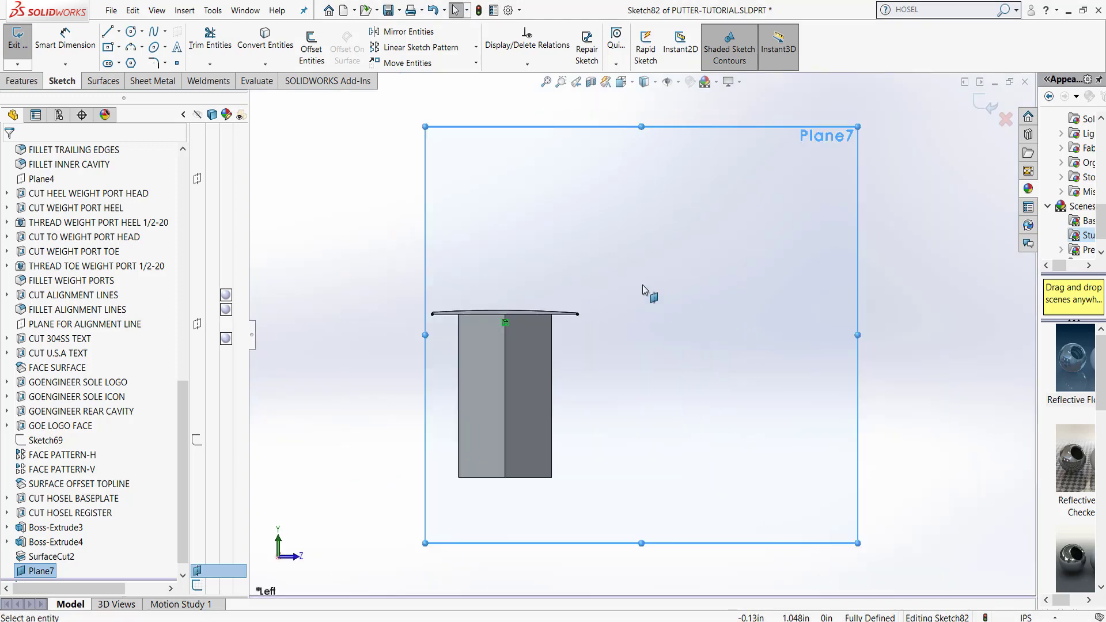
drag(182, 406, 226, 150)
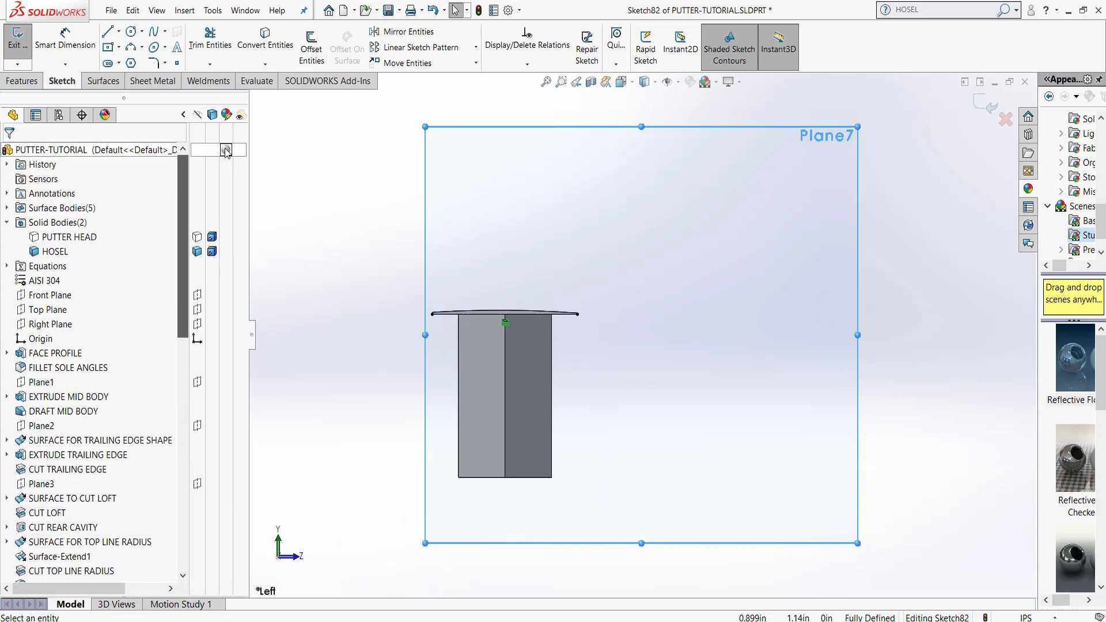
click(197, 238)
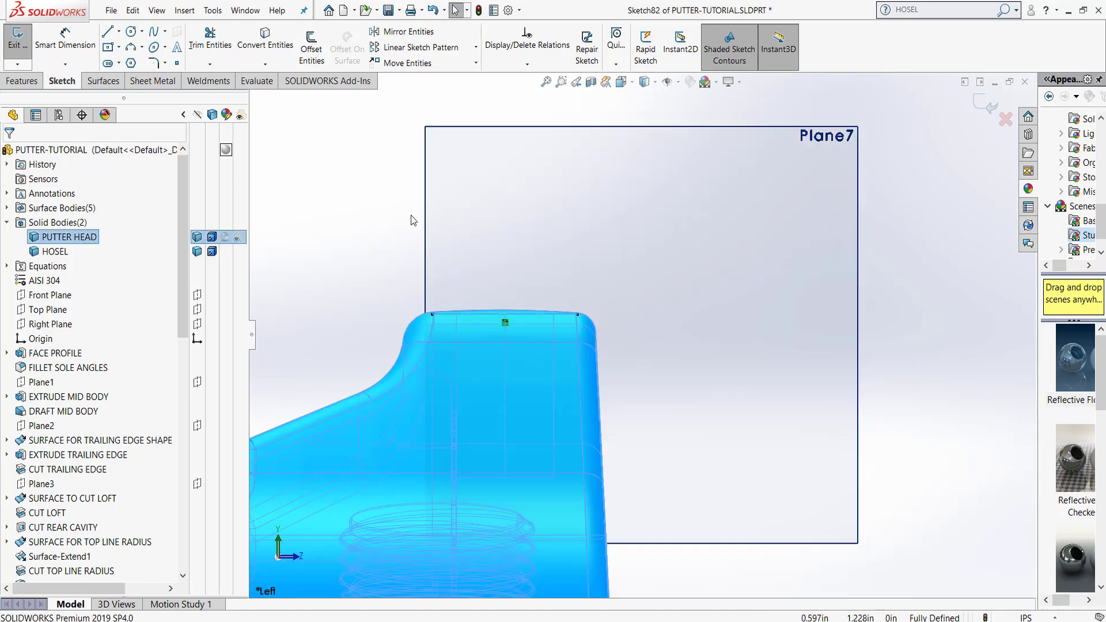
scroll(489, 240, up, 5)
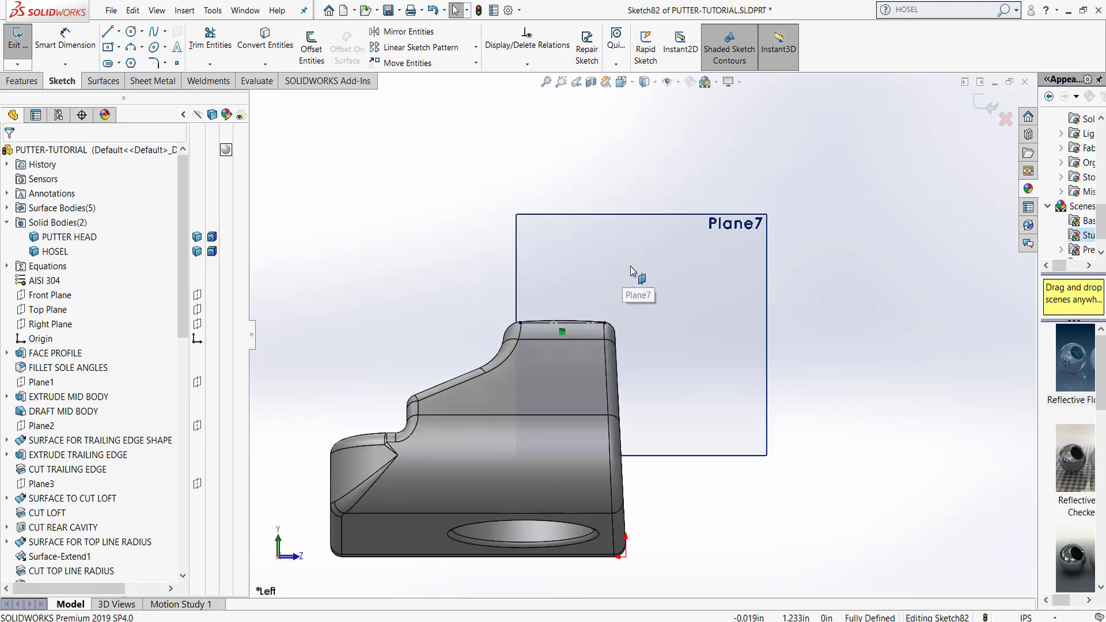
scroll(618, 277, up, 1)
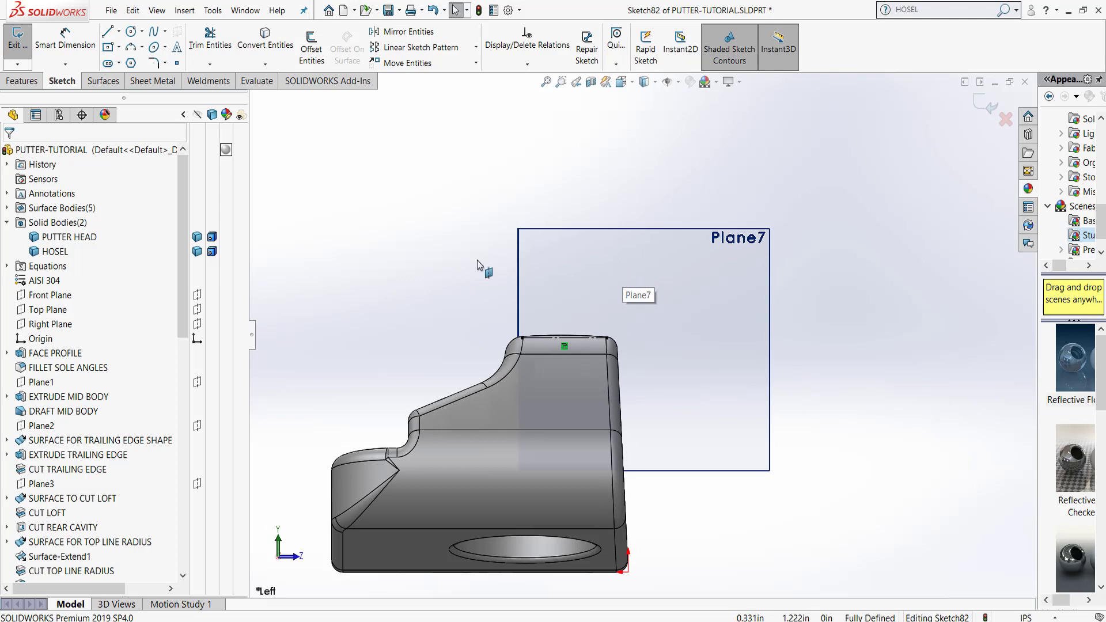
Sketch a vertical line about 0.96 in up from the construction line's midpoint, followed by a horizontal line about 0.86 in long towards the face side
click(107, 34)
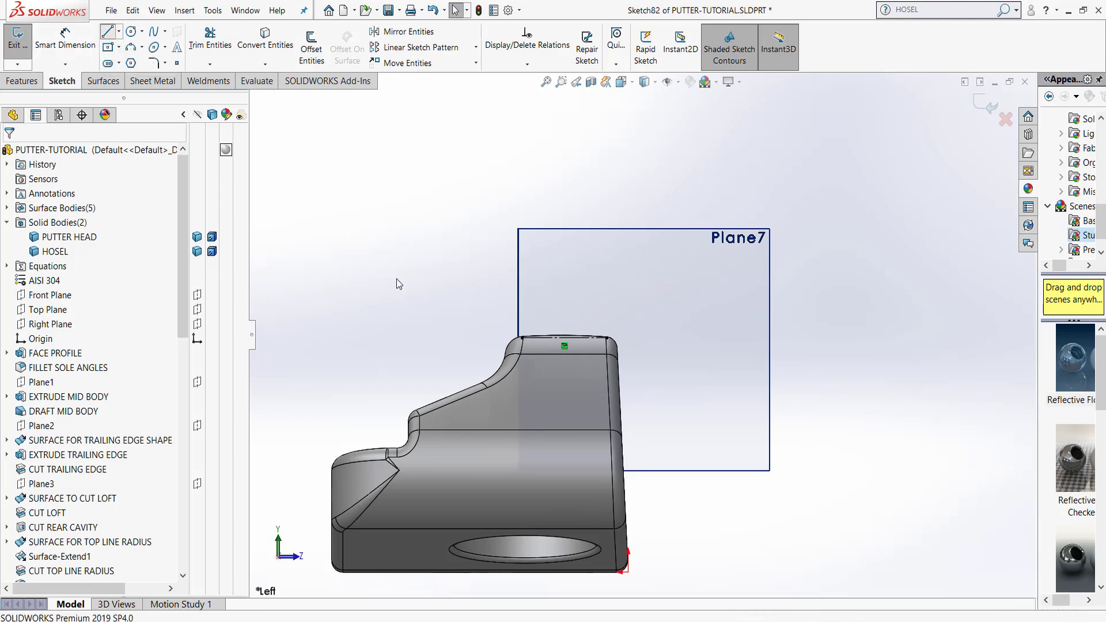
click(563, 337)
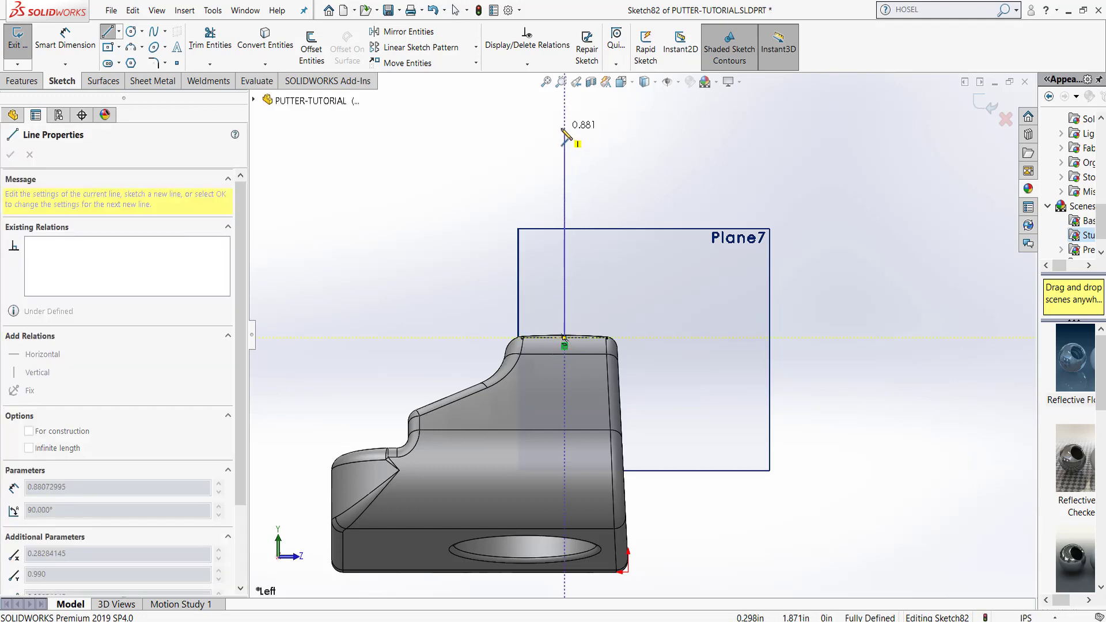
click(563, 109)
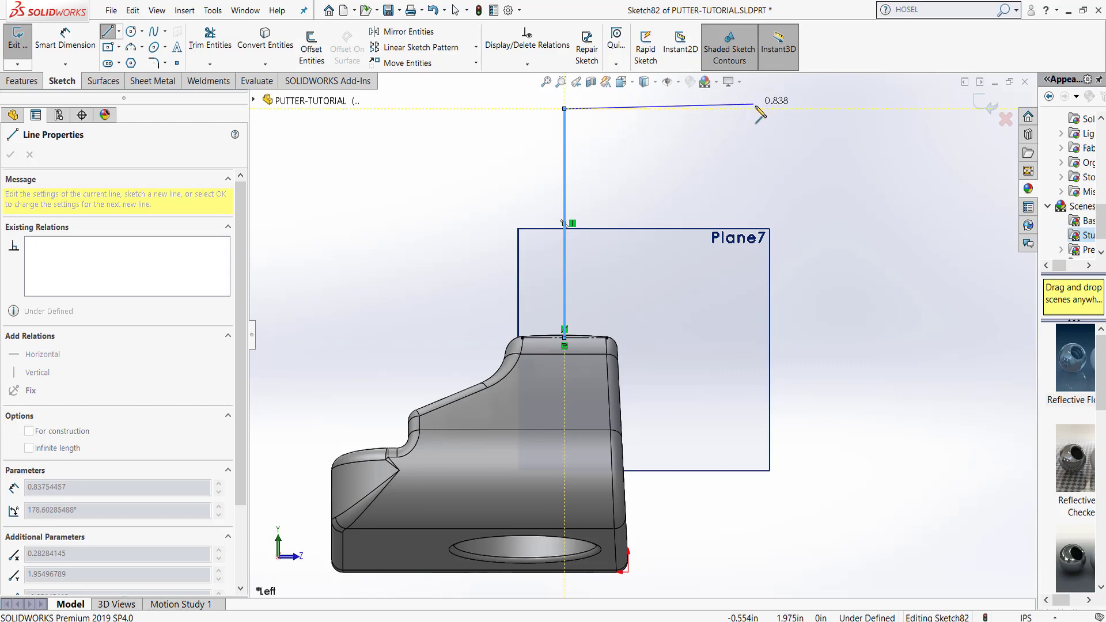
click(760, 110)
key(Escape)
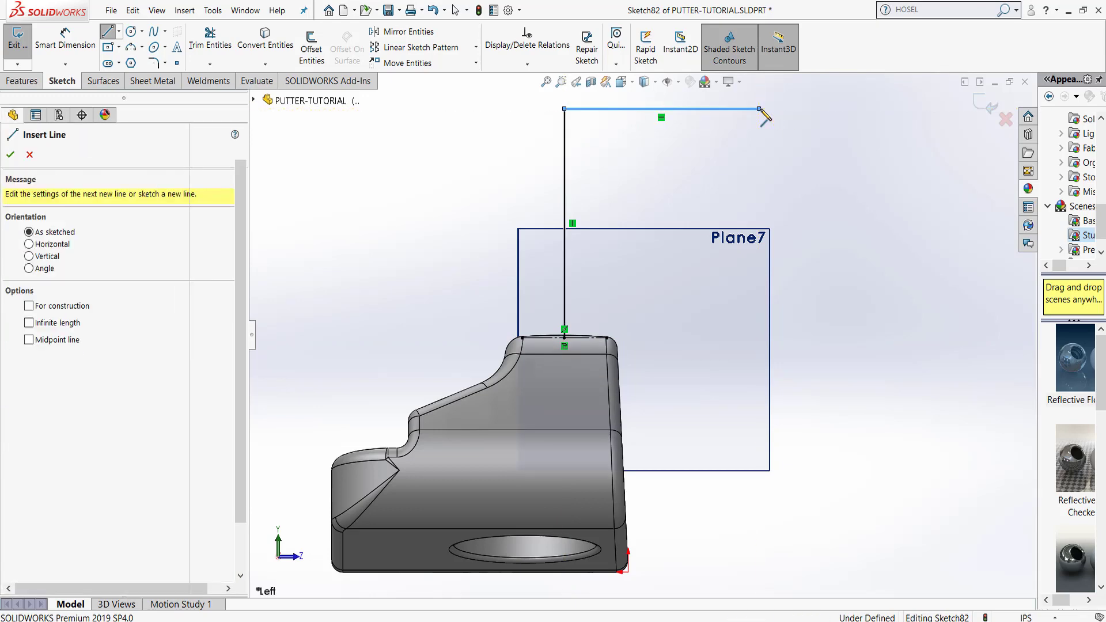
key(Escape)
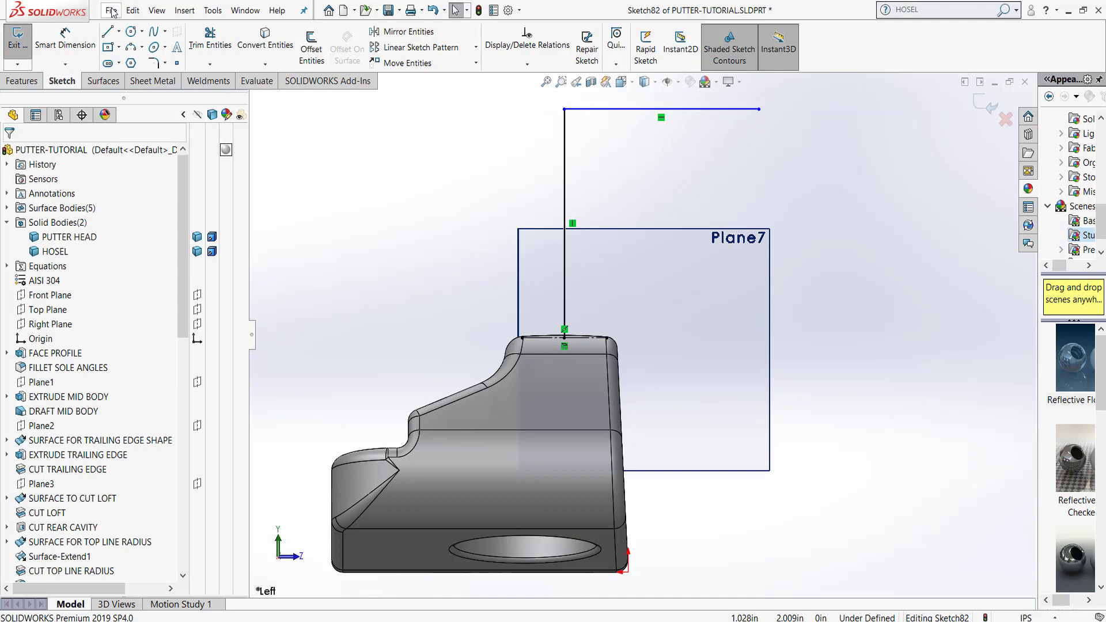
Draw a vertical centerline about 1.79 in long upward from the origin
click(119, 32)
click(136, 67)
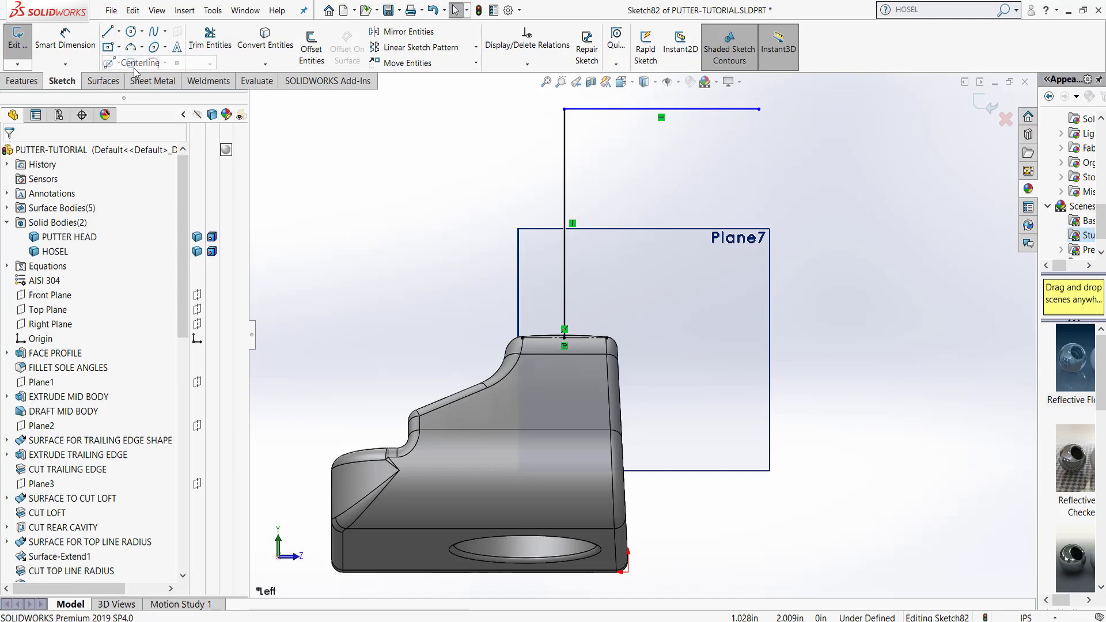
click(628, 572)
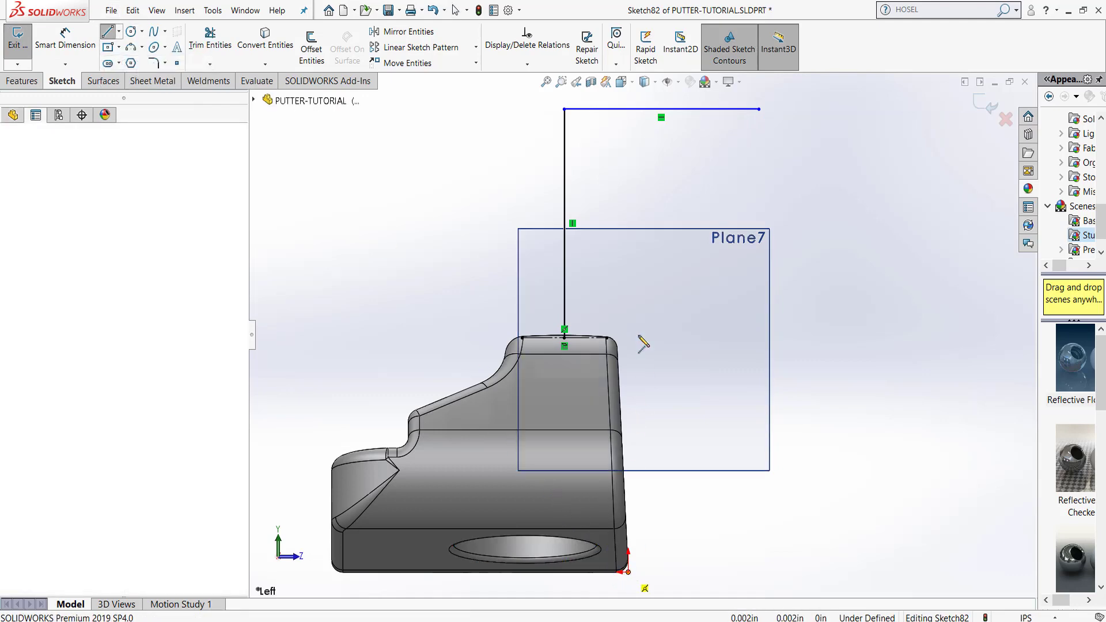
click(629, 149)
key(Escape)
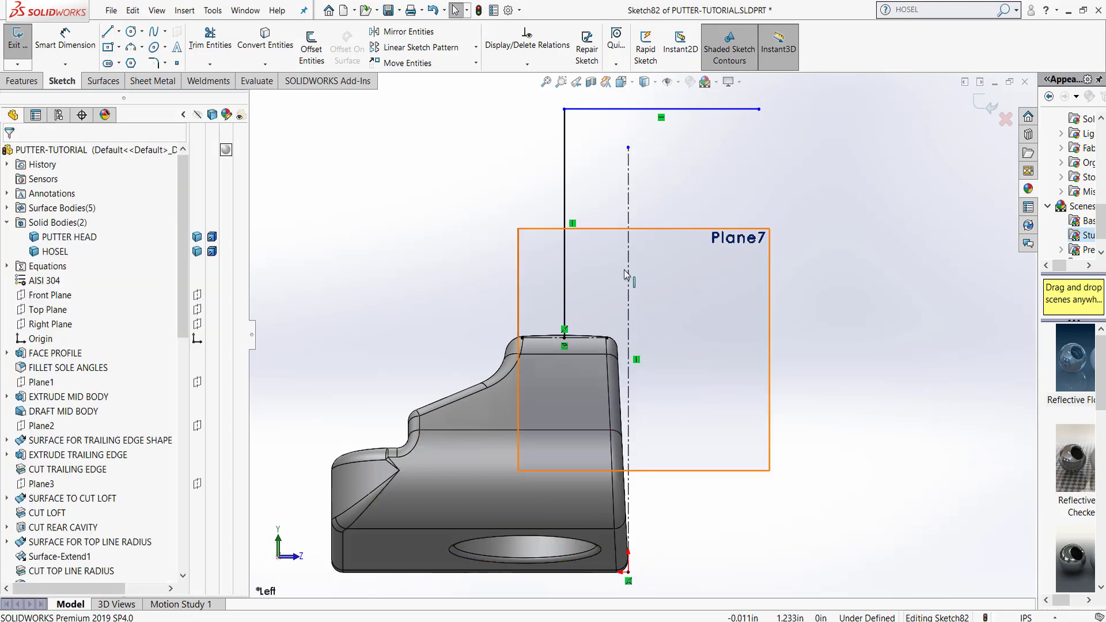
Dimension the horizontal distance from the centerline to the free end of the upper line as 0.5 in
click(52, 35)
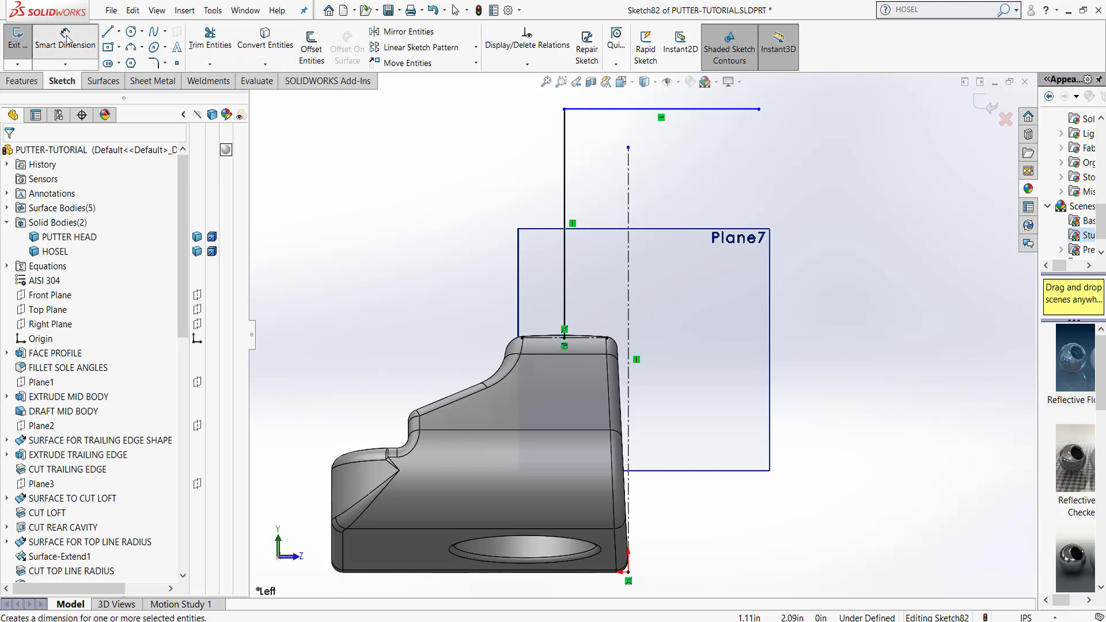
click(628, 192)
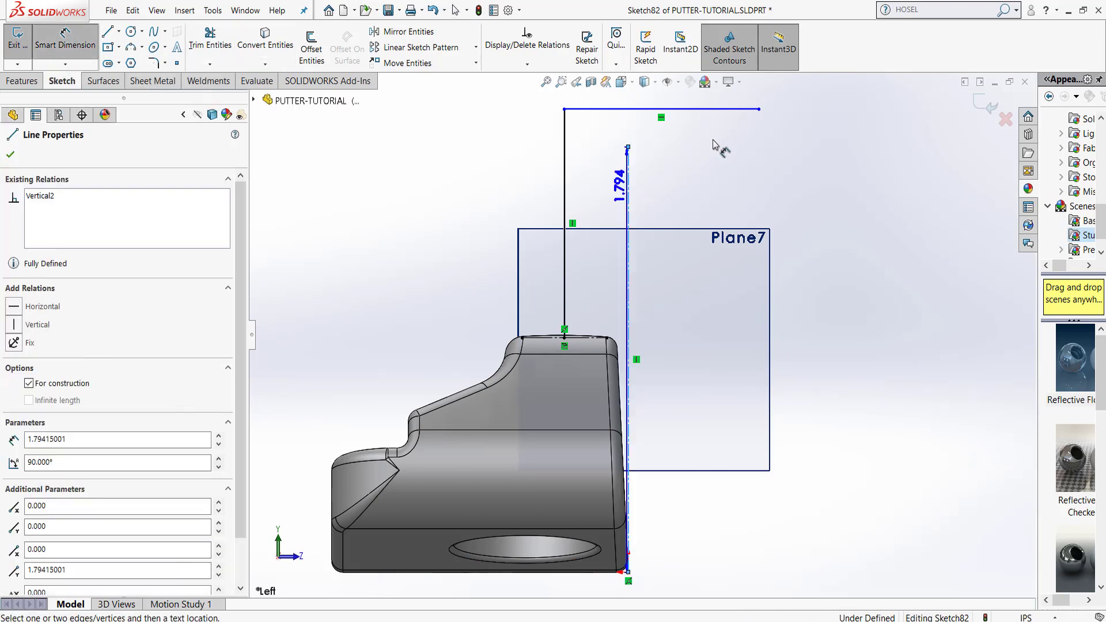
click(758, 108)
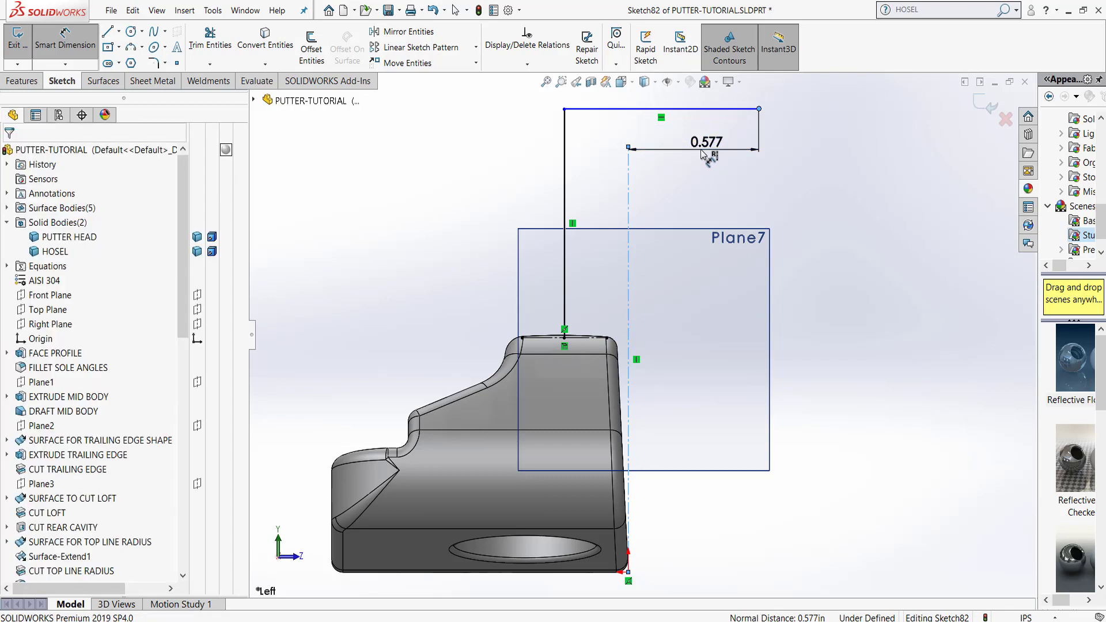
click(702, 151)
key(Return)
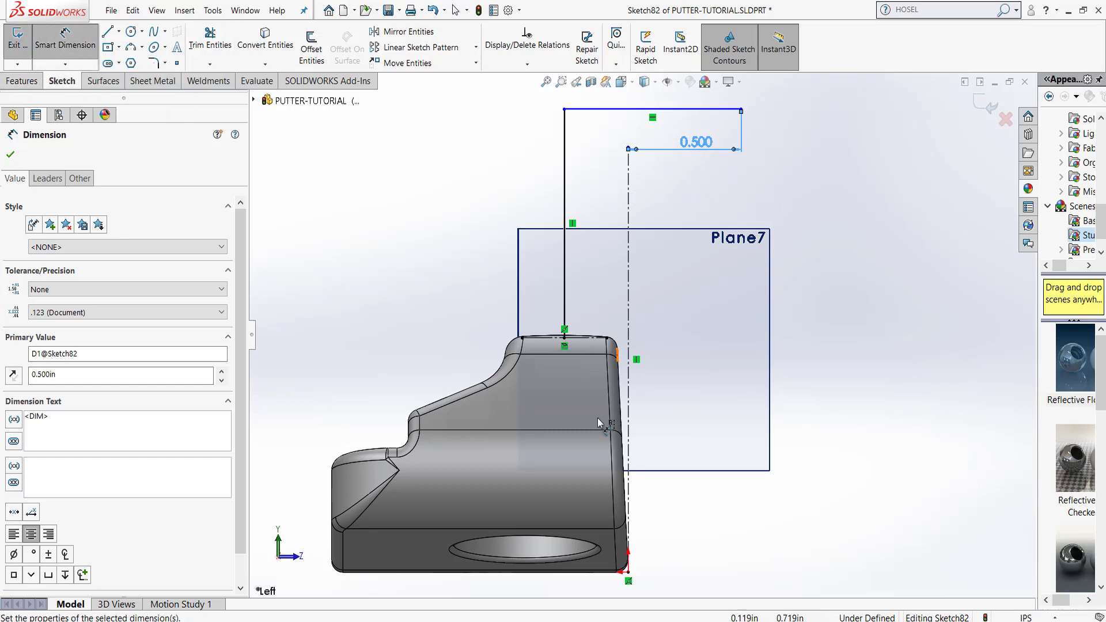
Dimension the vertical height from the origin to the corner of the two solid lines as 2.250 in
click(564, 108)
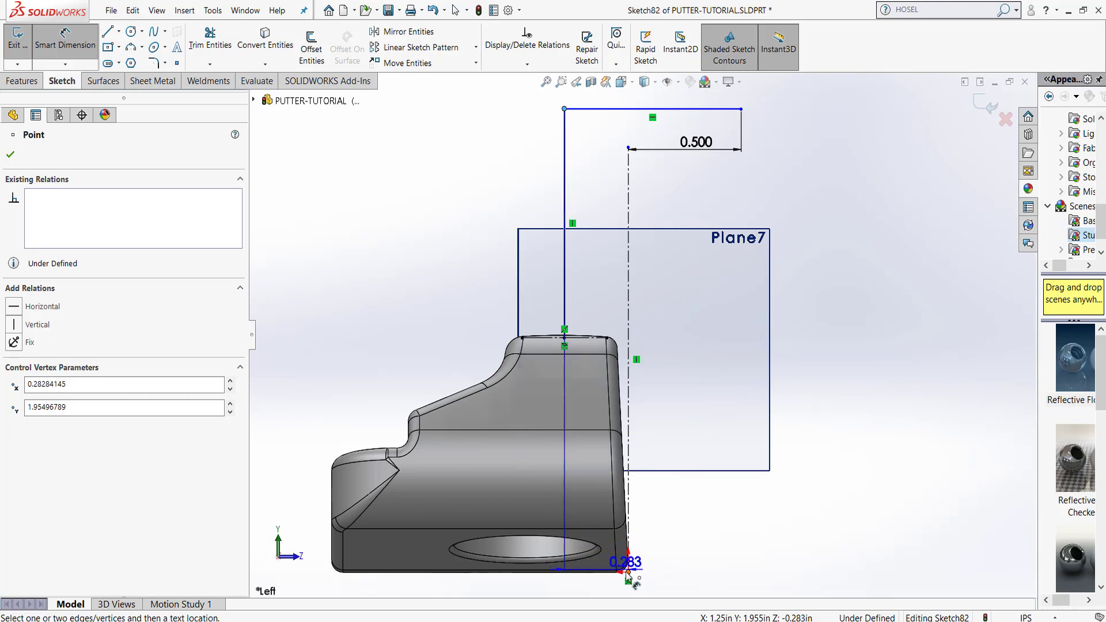
click(628, 573)
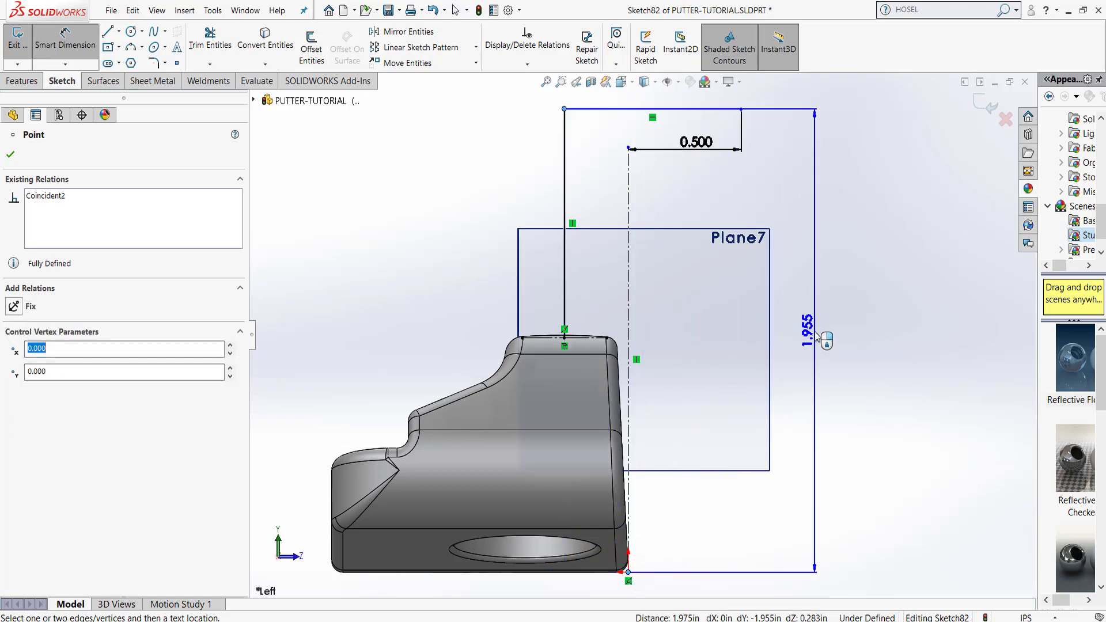
click(821, 338)
text(2.)
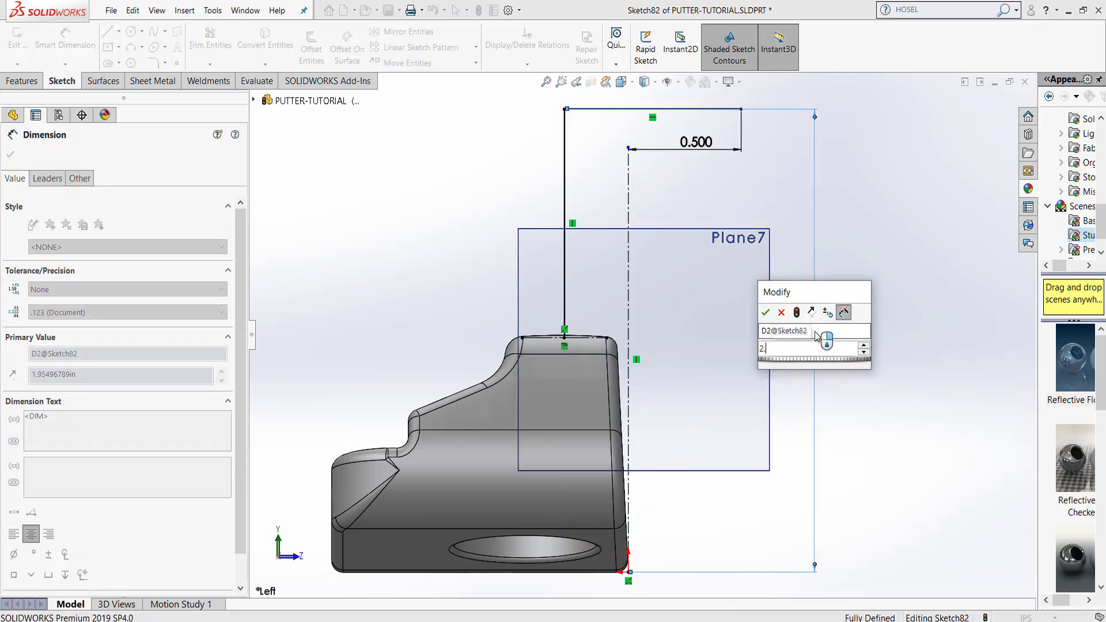
text(250)
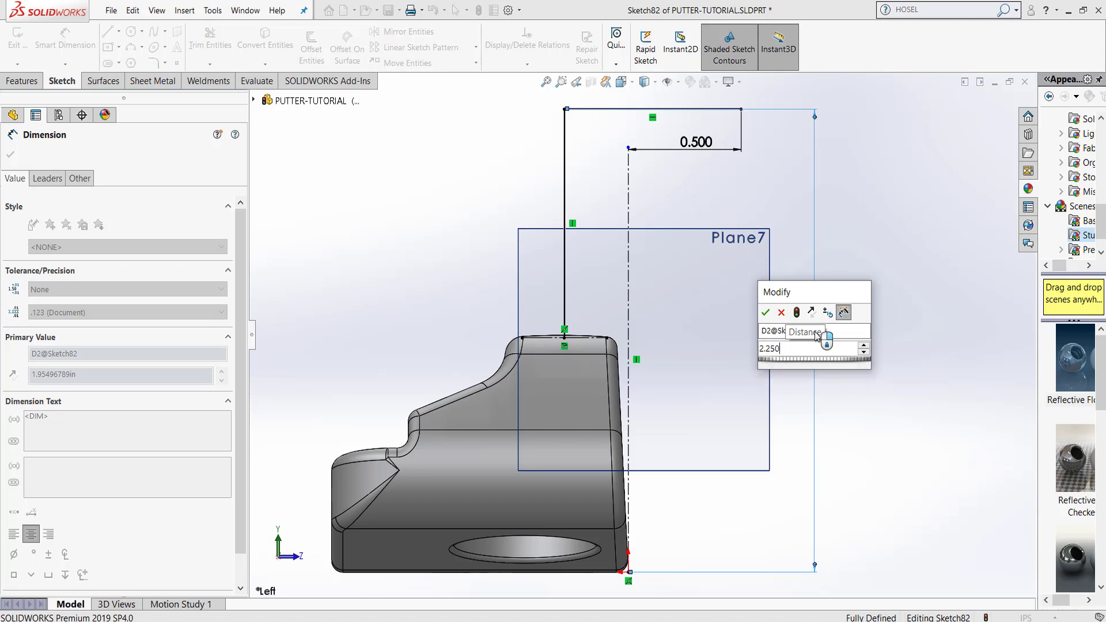
key(Return)
key(f)
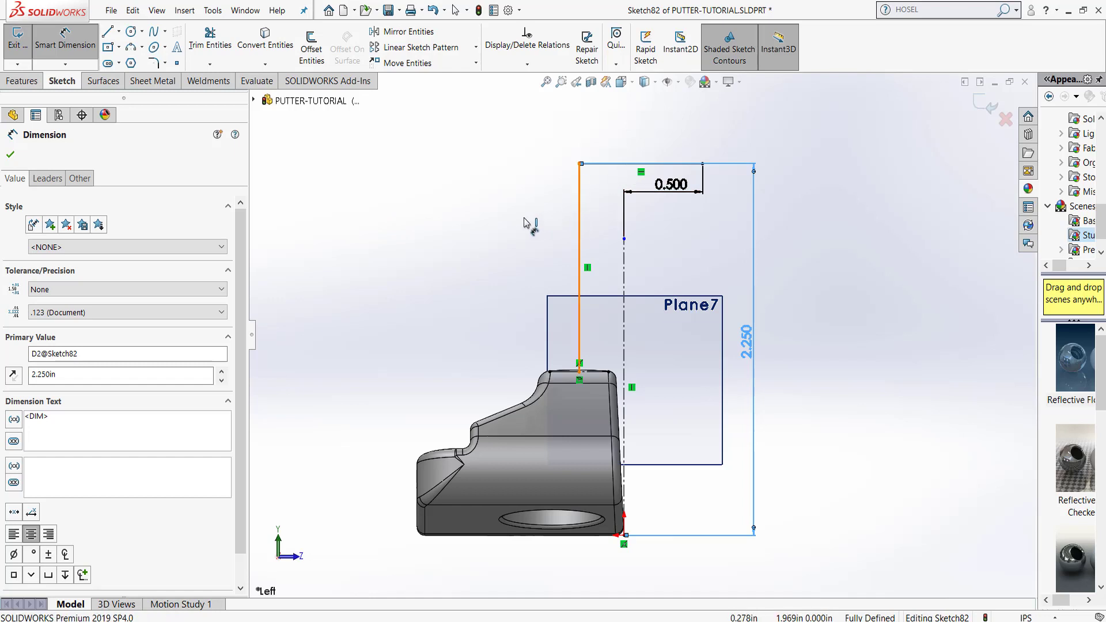
Add a driven reference dimension for the vertical line's length and exit the sketch
click(579, 230)
click(516, 242)
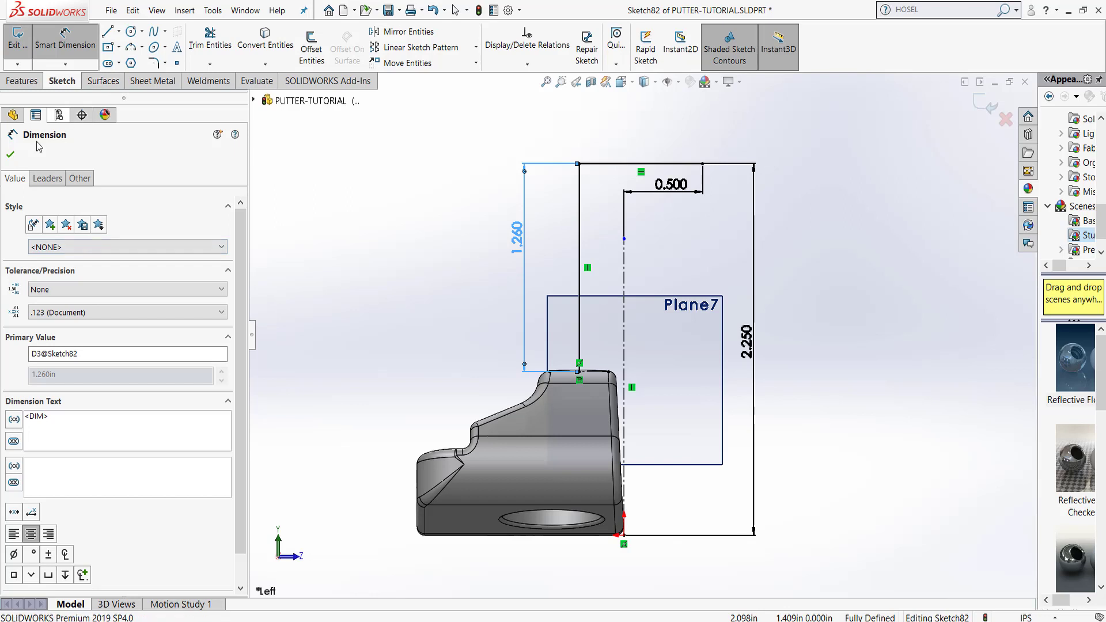
click(11, 154)
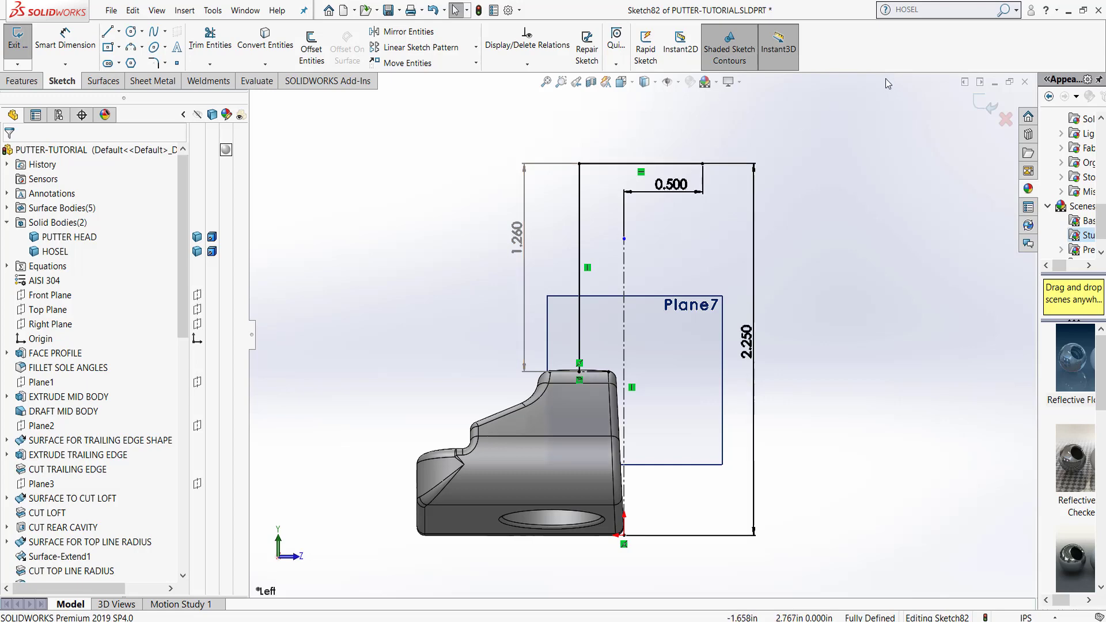
click(977, 102)
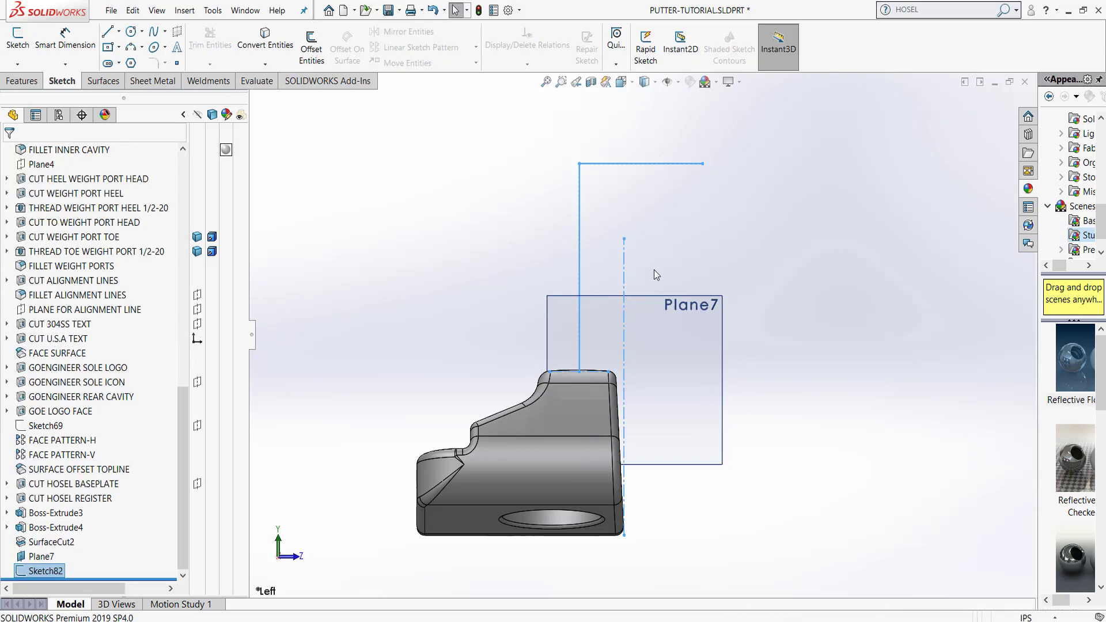
Switch to the isometric view and hide the PUTTER HEAD body
key(ctrl+7)
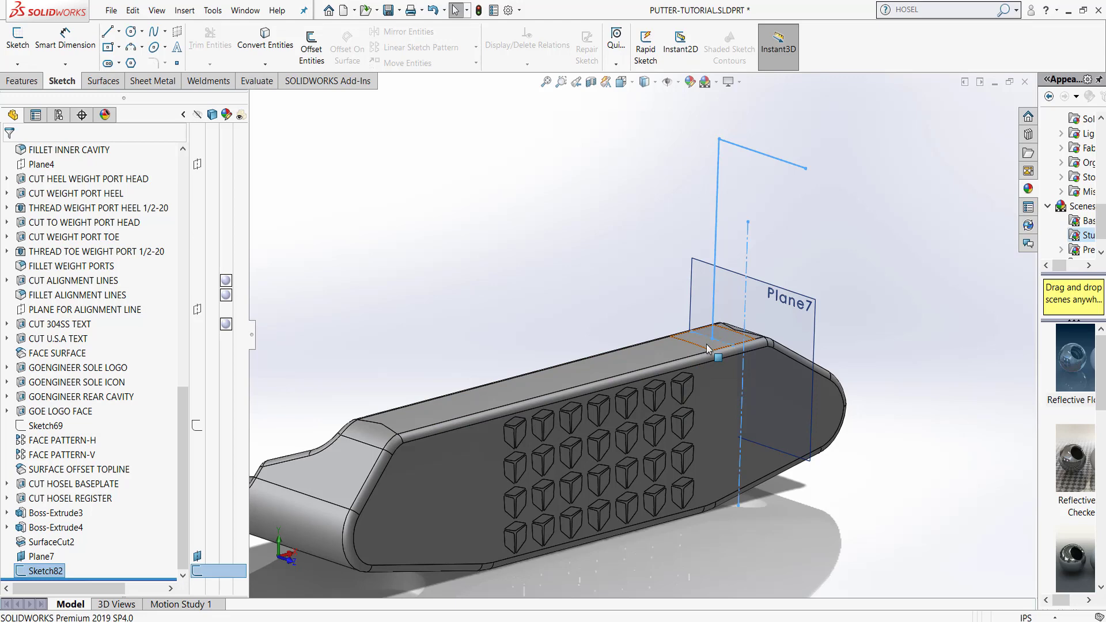
click(620, 359)
click(671, 323)
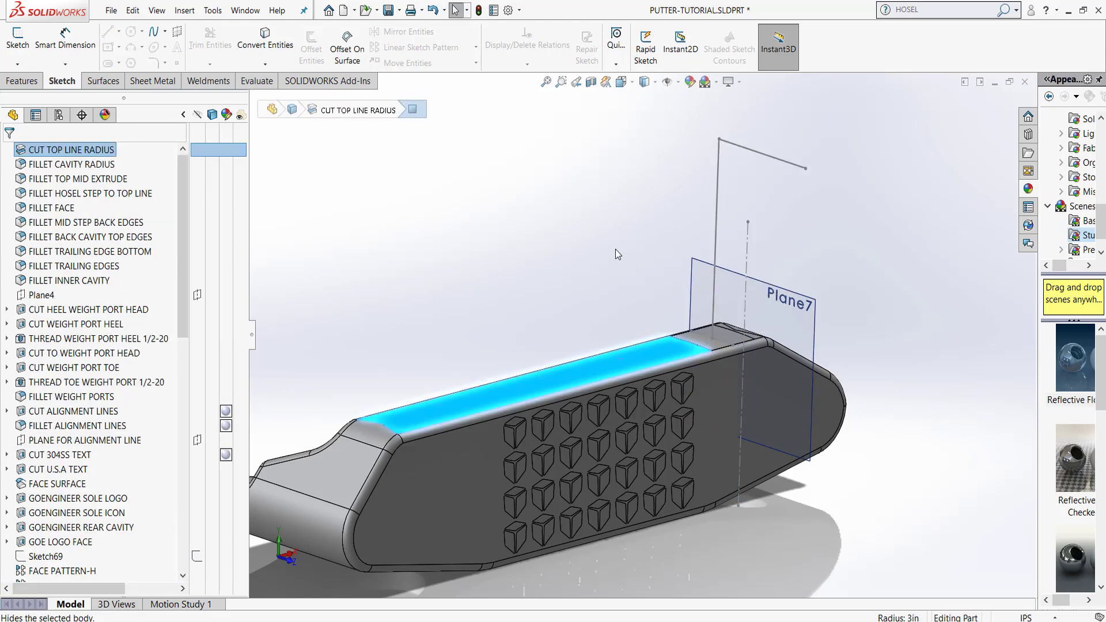
On the baseplate's underside, sketch a center rectangle about 0.18 by 0.11 in, centered on the lower end of the hosel path
middle_drag(597, 288, 627, 180)
scroll(685, 344, down, 5)
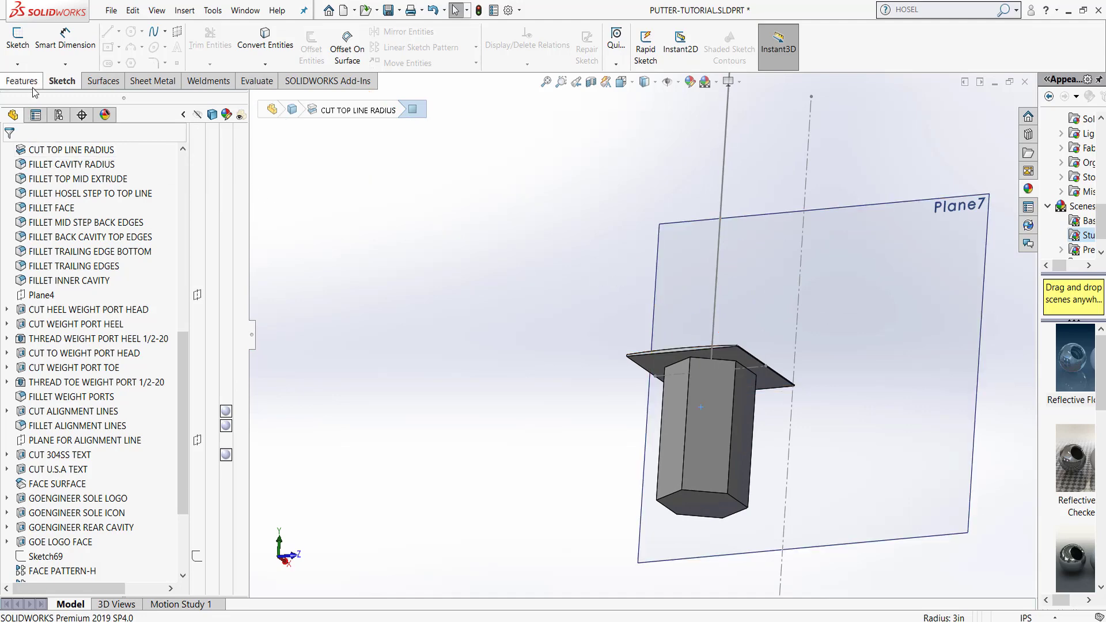
click(23, 81)
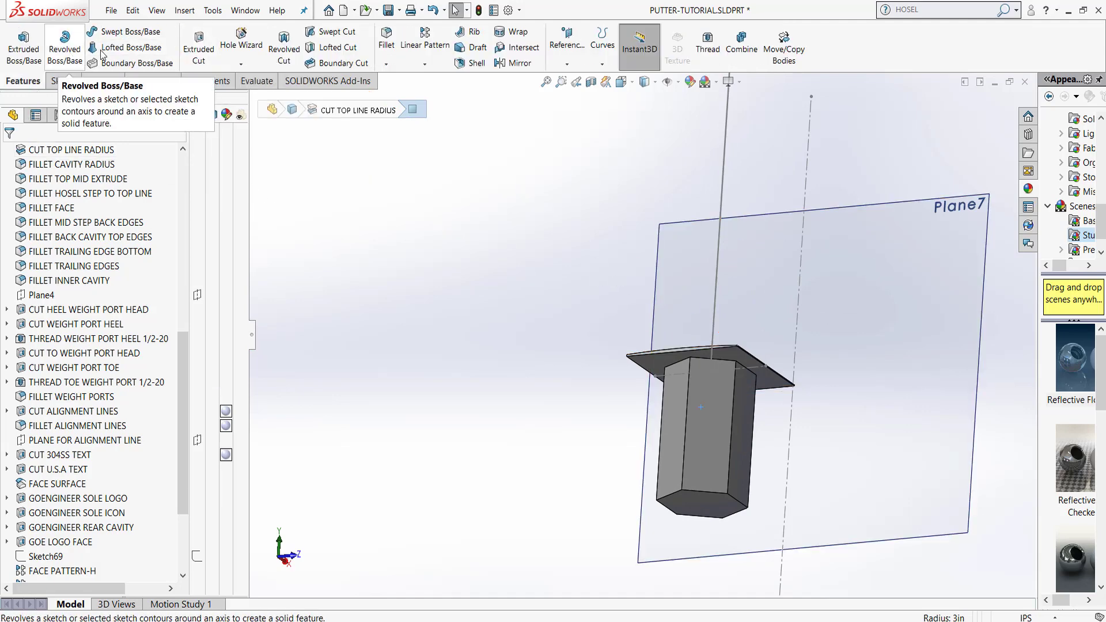
click(62, 81)
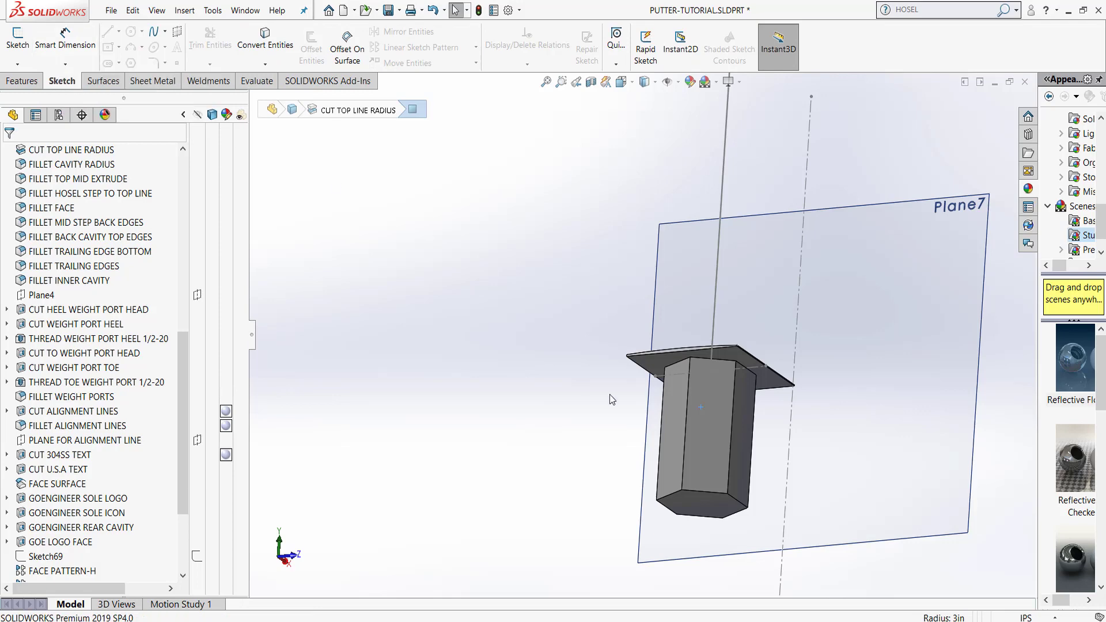
scroll(654, 369, down, 3)
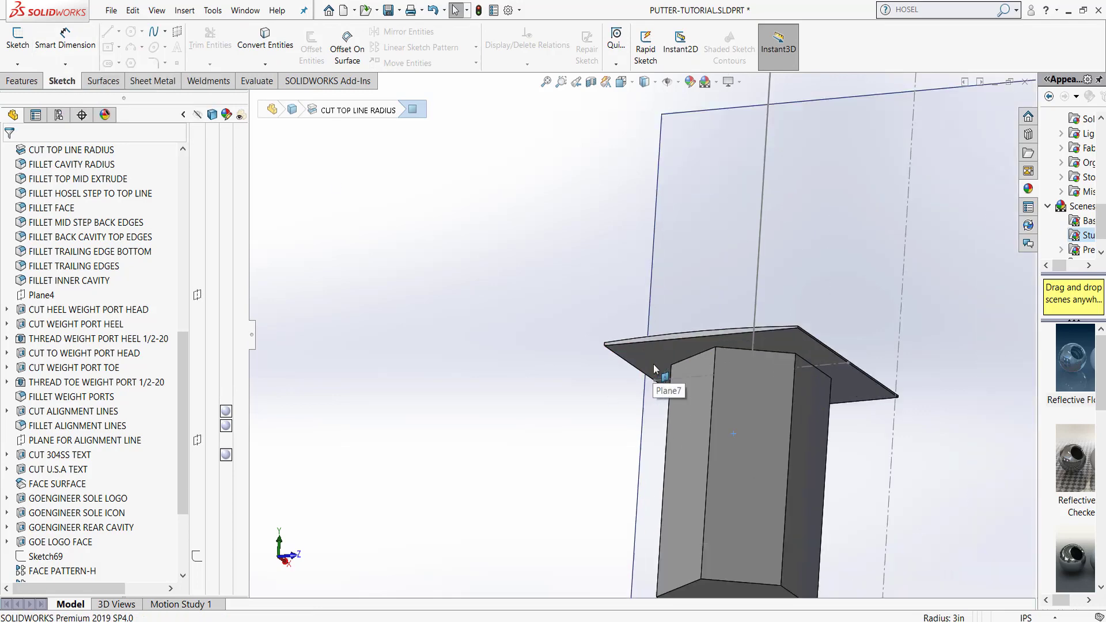
click(647, 350)
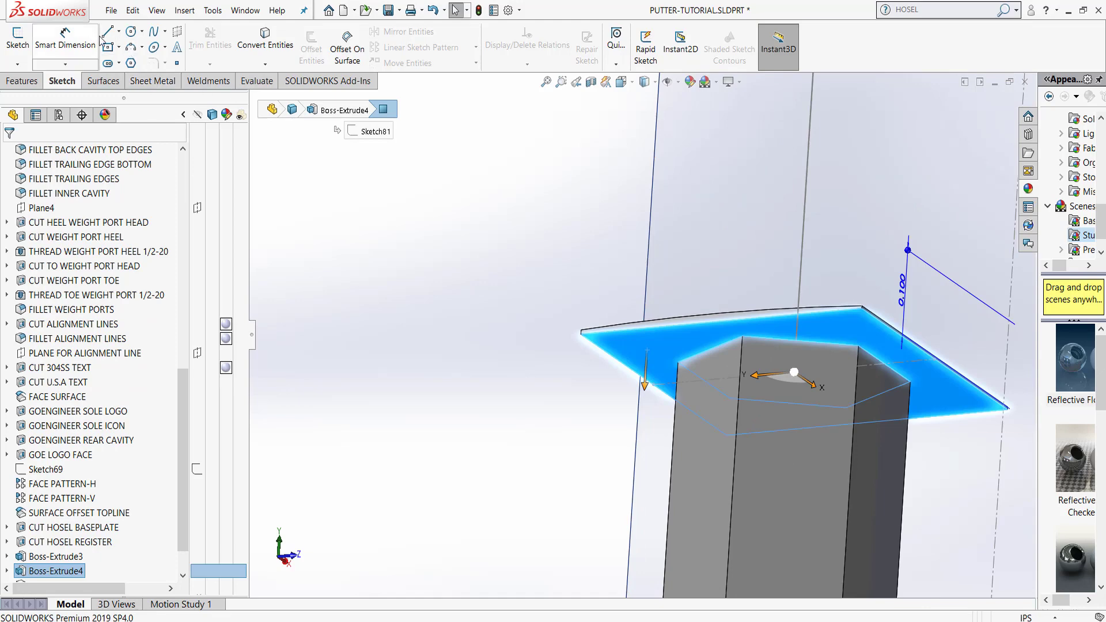
click(120, 47)
click(123, 78)
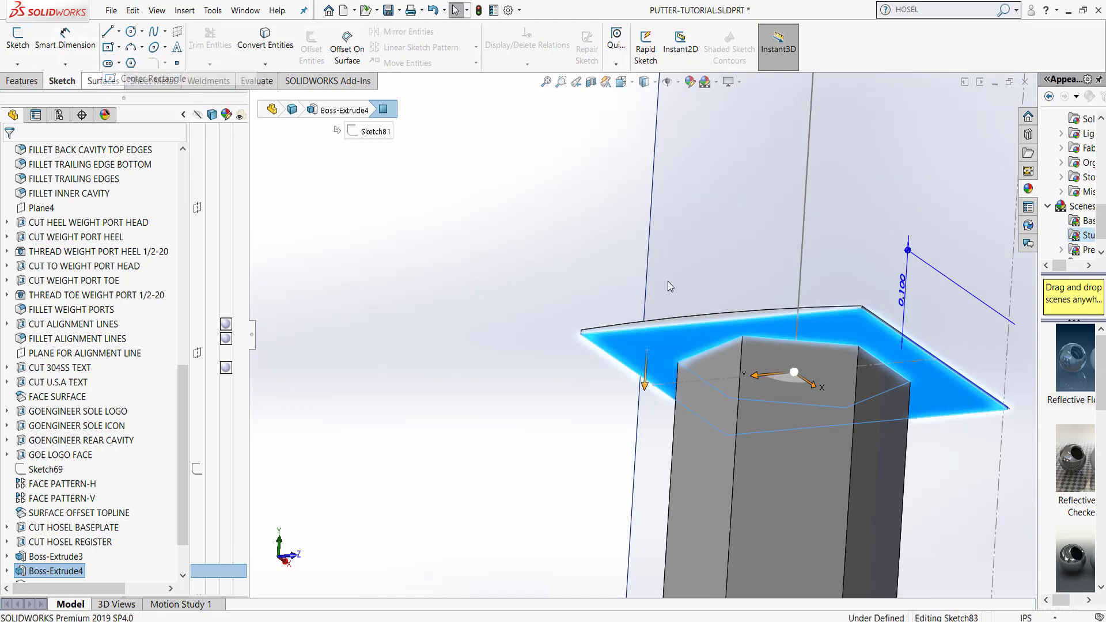
scroll(750, 386, down, 3)
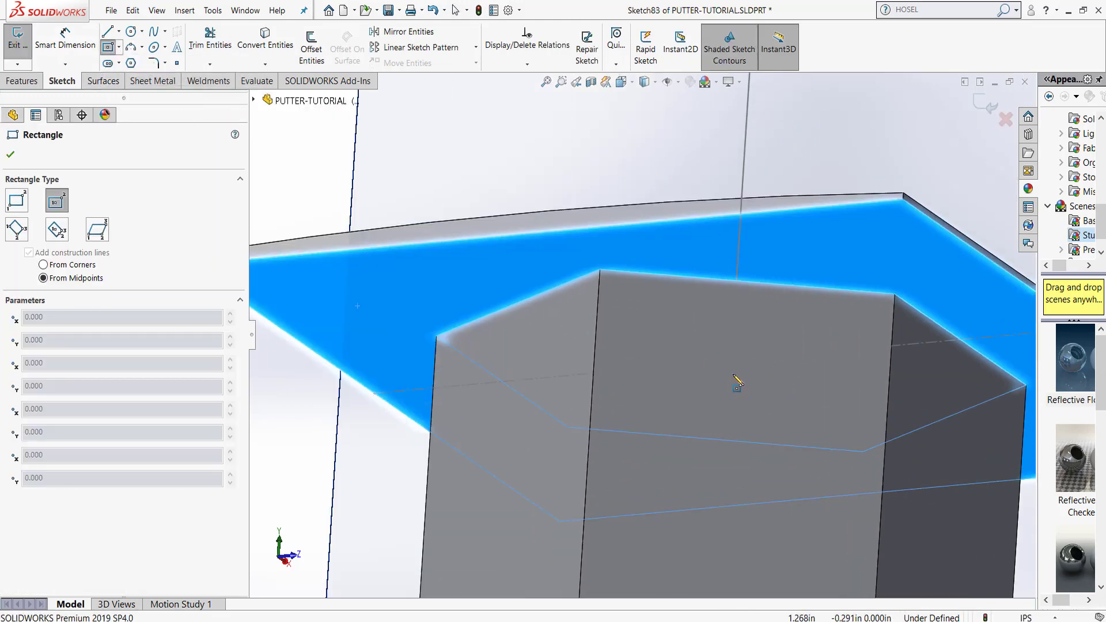
click(731, 361)
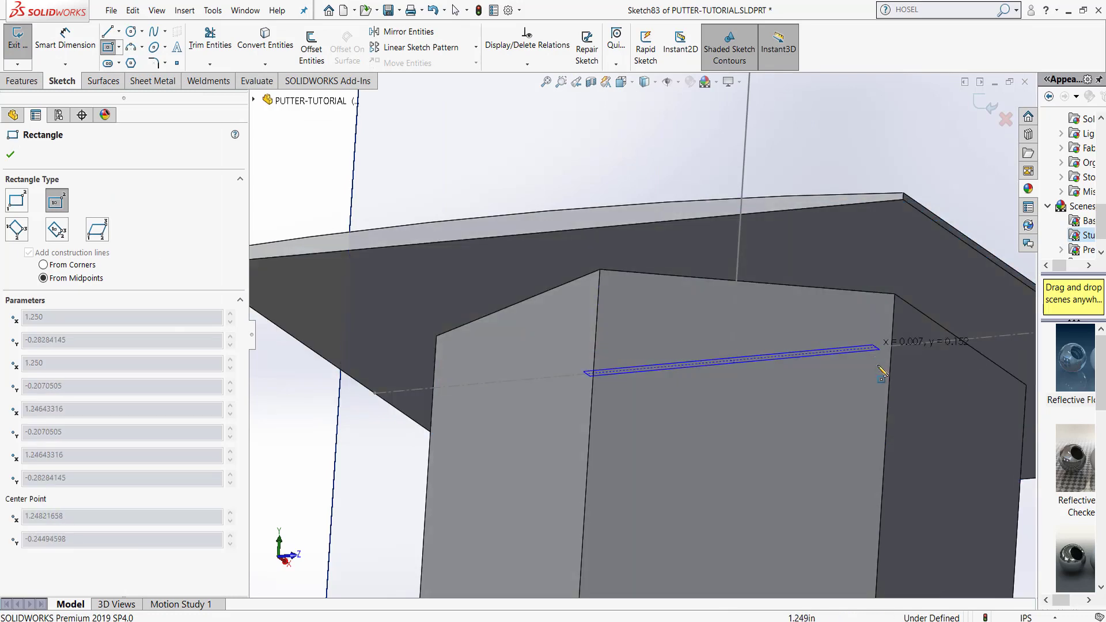
click(920, 411)
key(Escape)
View the sketch from the top and dimension the rectangle's vertical side as 0.250 in
scroll(884, 352, up, 2)
scroll(835, 356, up, 2)
middle_drag(783, 362, 734, 492)
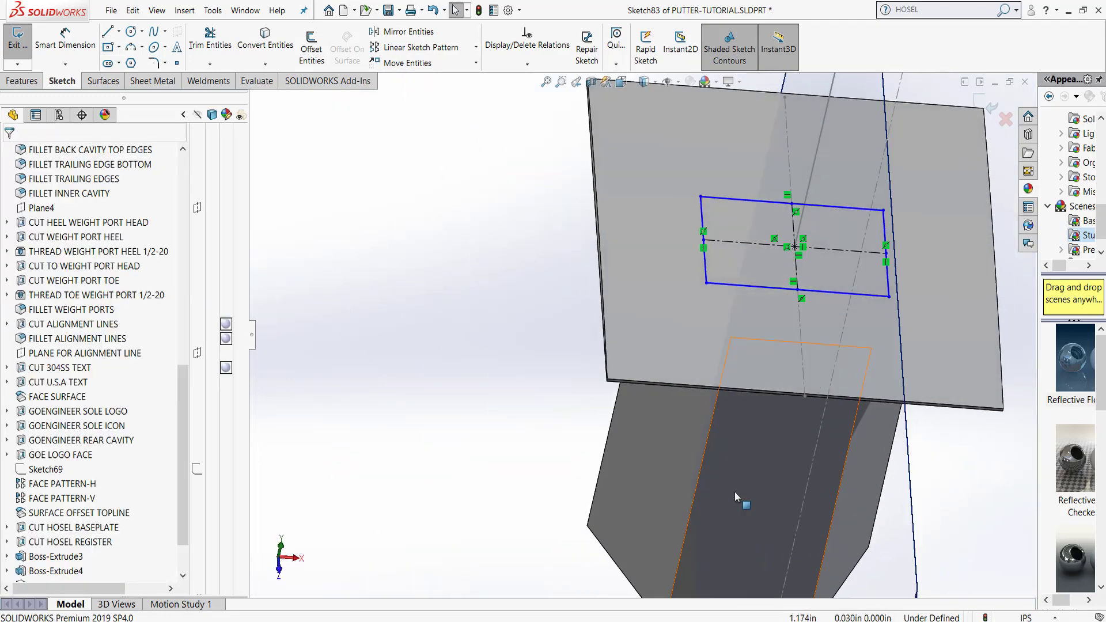
key(space)
click(768, 504)
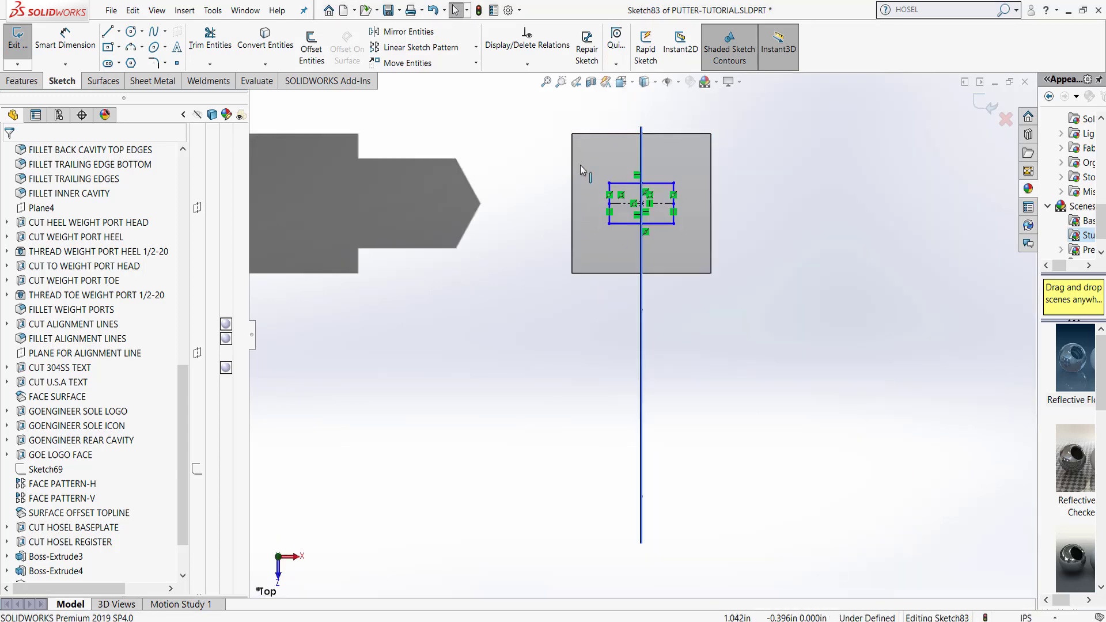
scroll(576, 162, down, 5)
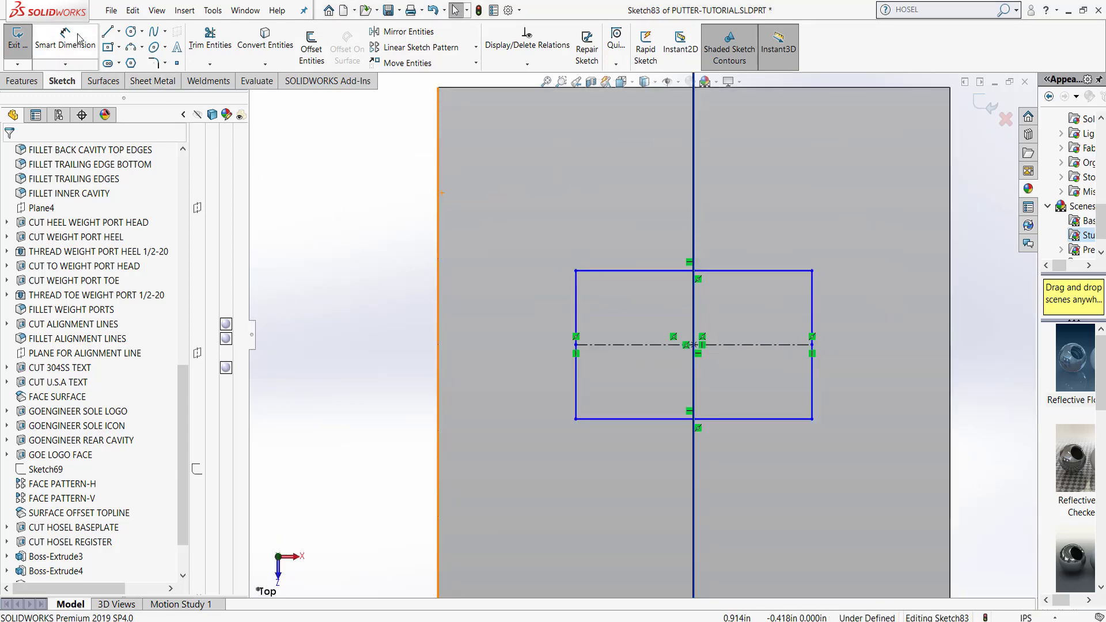
click(80, 38)
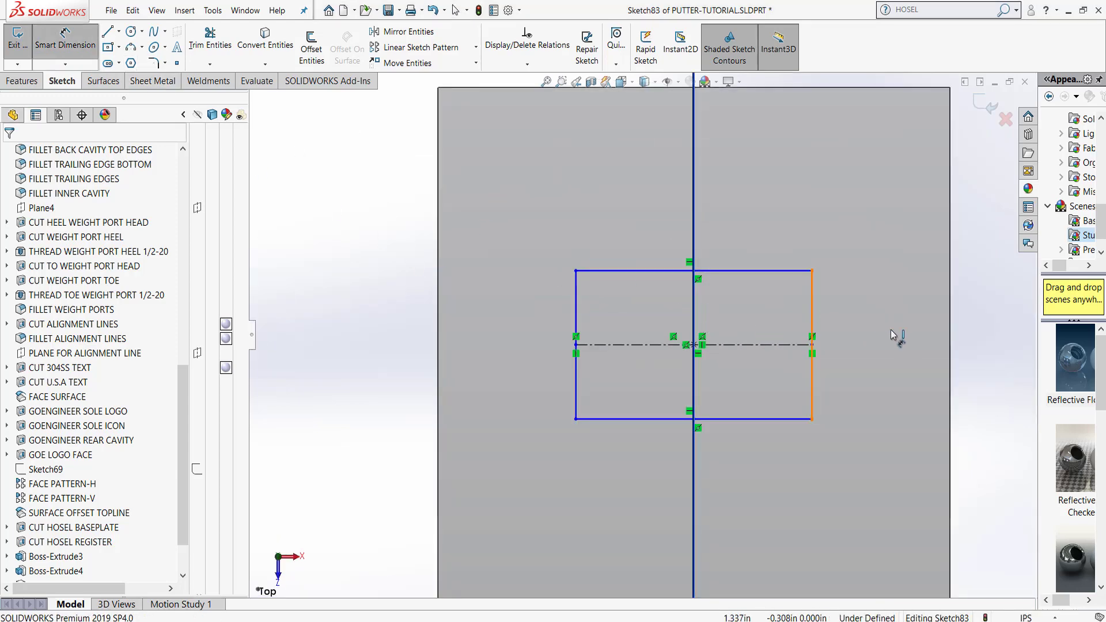
click(813, 344)
click(990, 323)
text(.2)
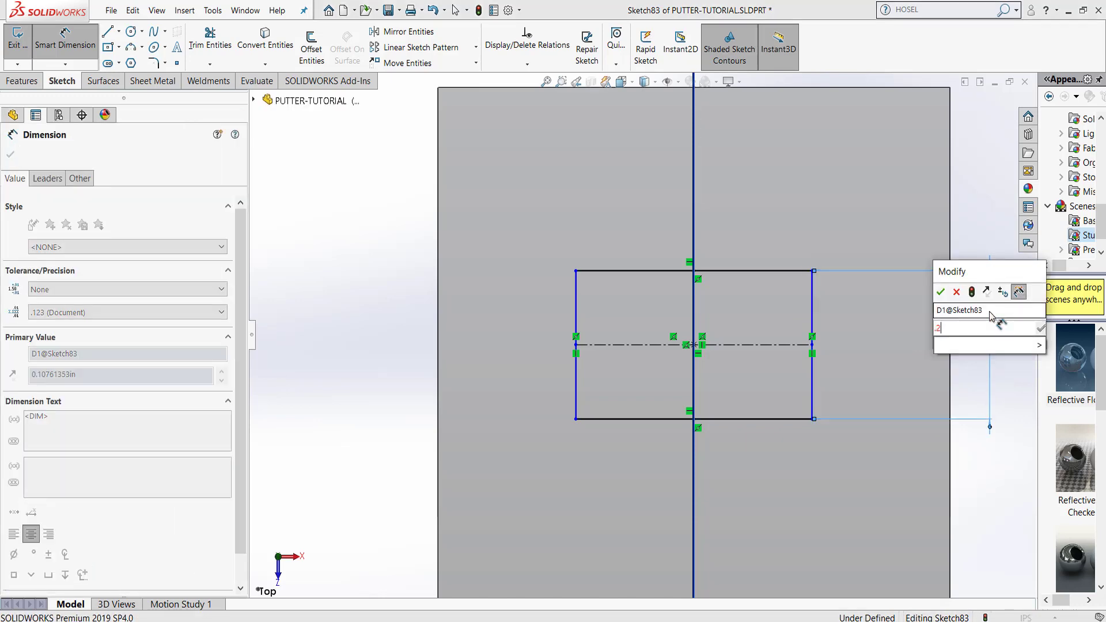
text(50)
key(Return)
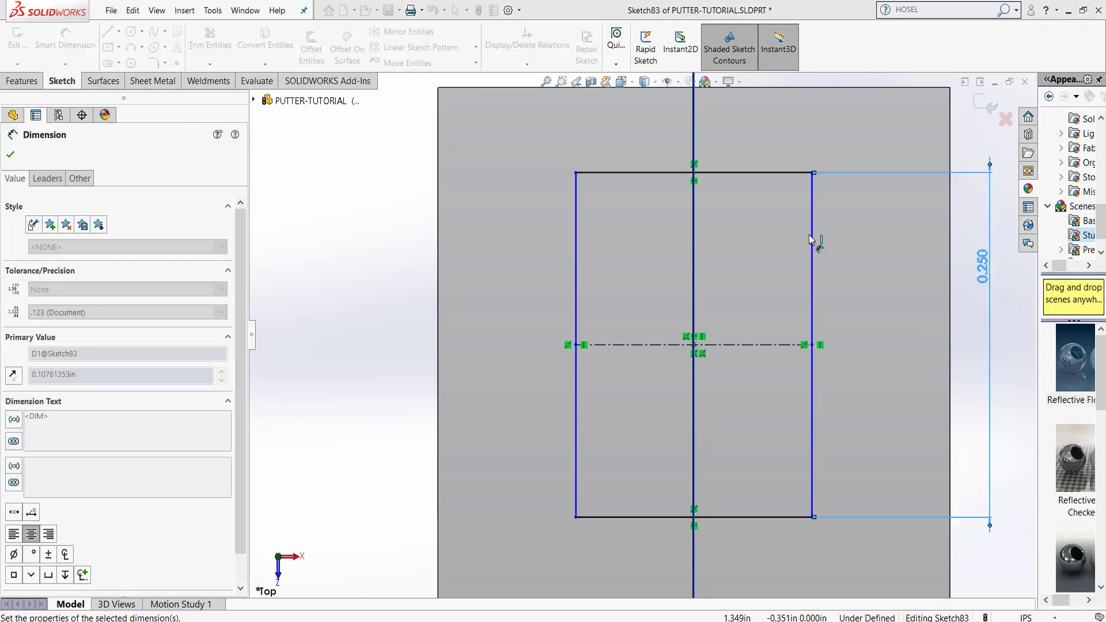
Dimension the rectangle's horizontal side as 0.300 in and finish dimensioning
click(766, 172)
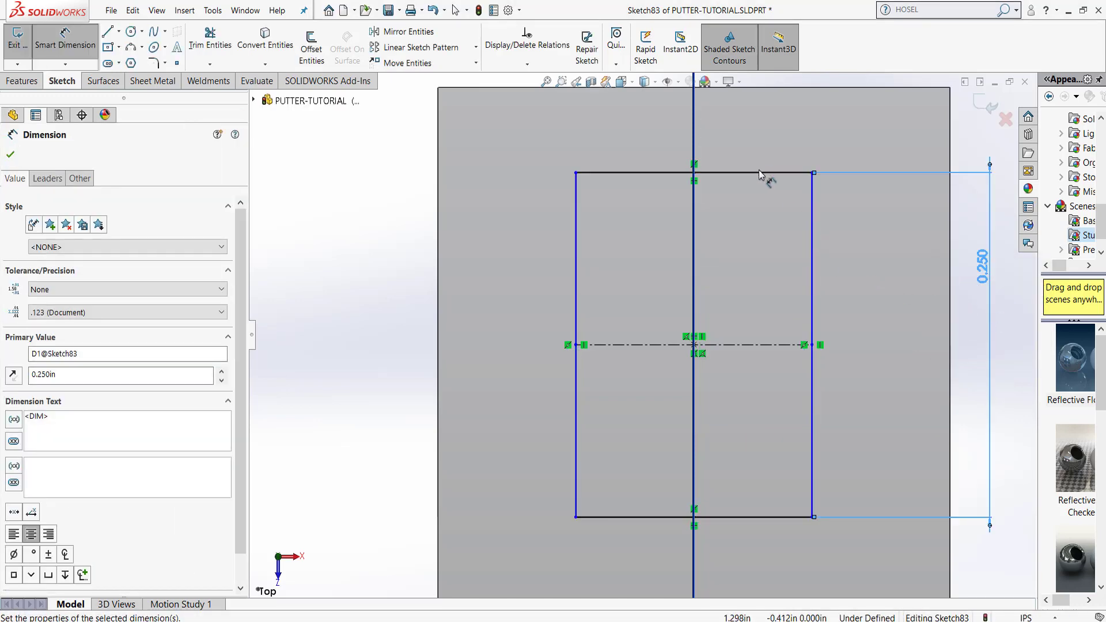
click(771, 129)
text(.300)
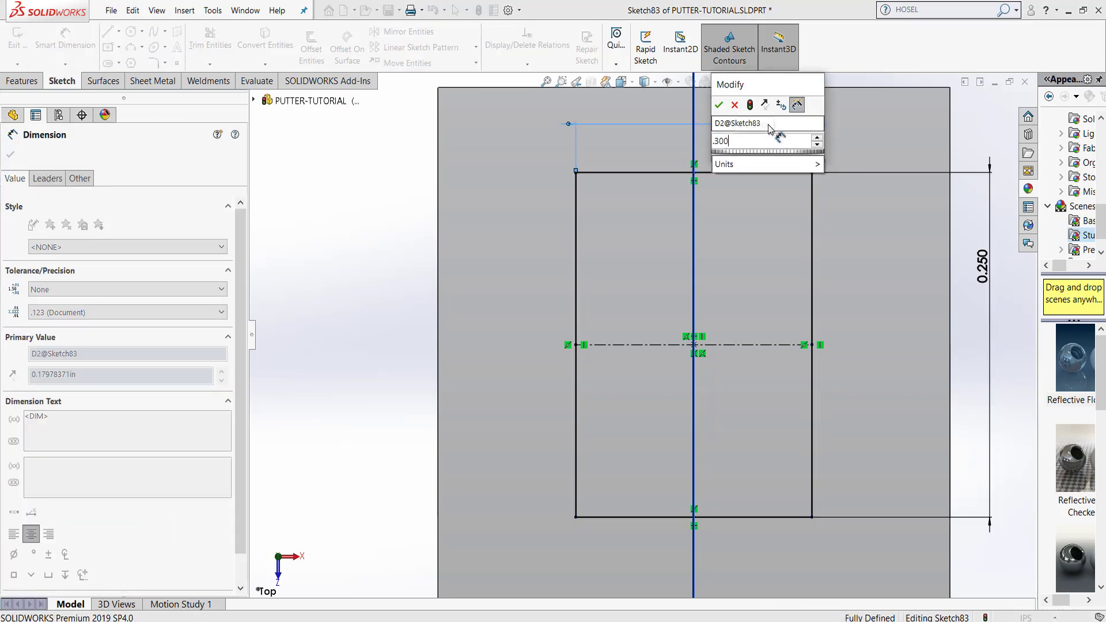
key(Return)
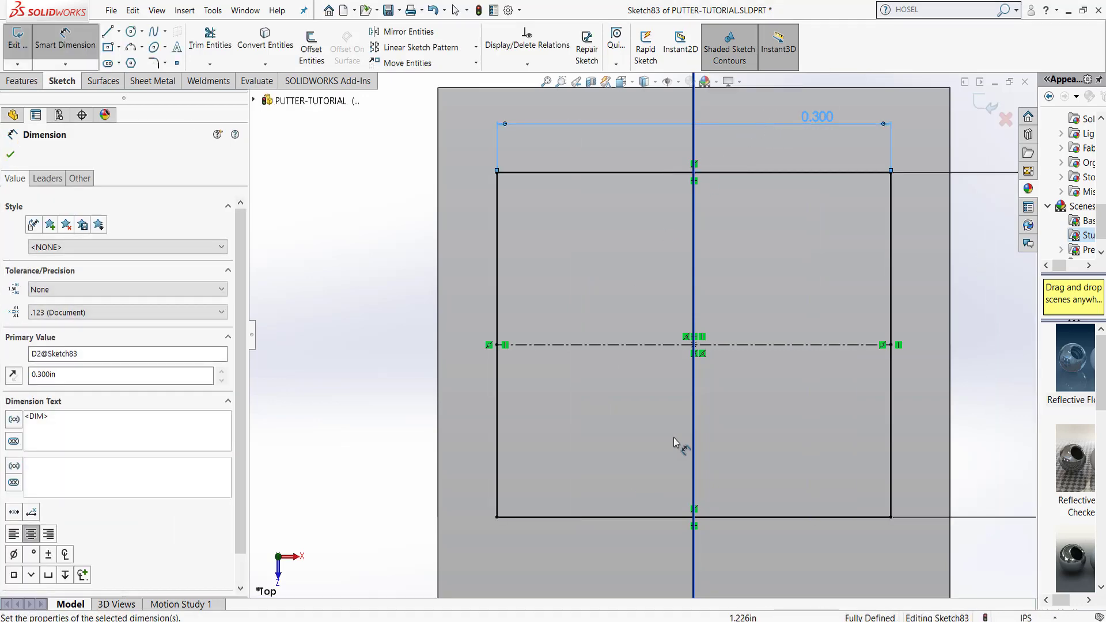
scroll(680, 415, up, 4)
key(Left)
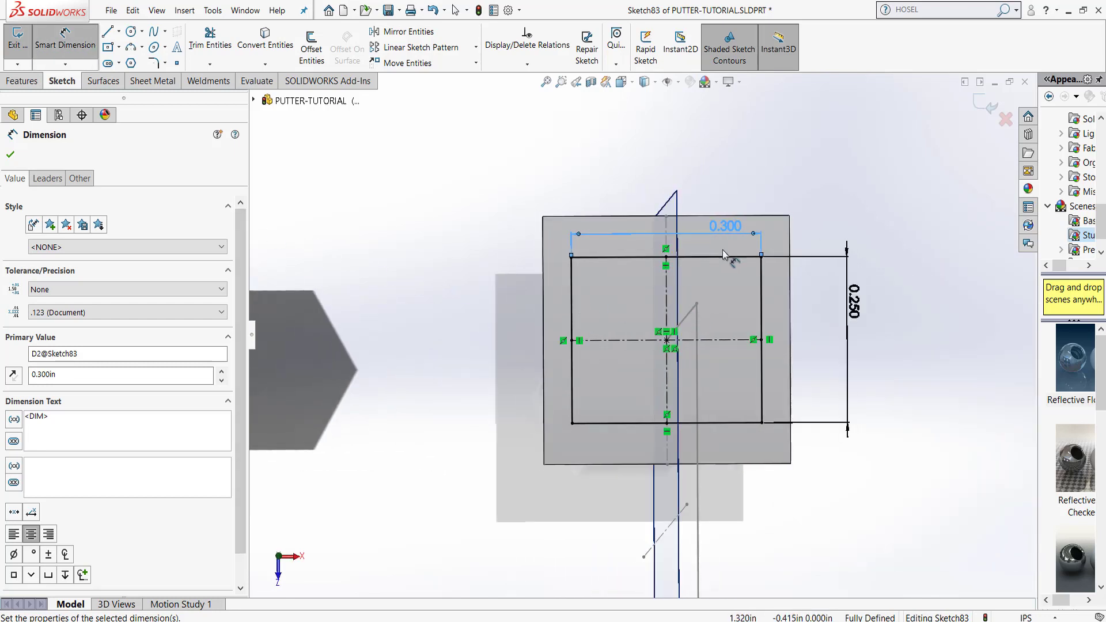
click(12, 154)
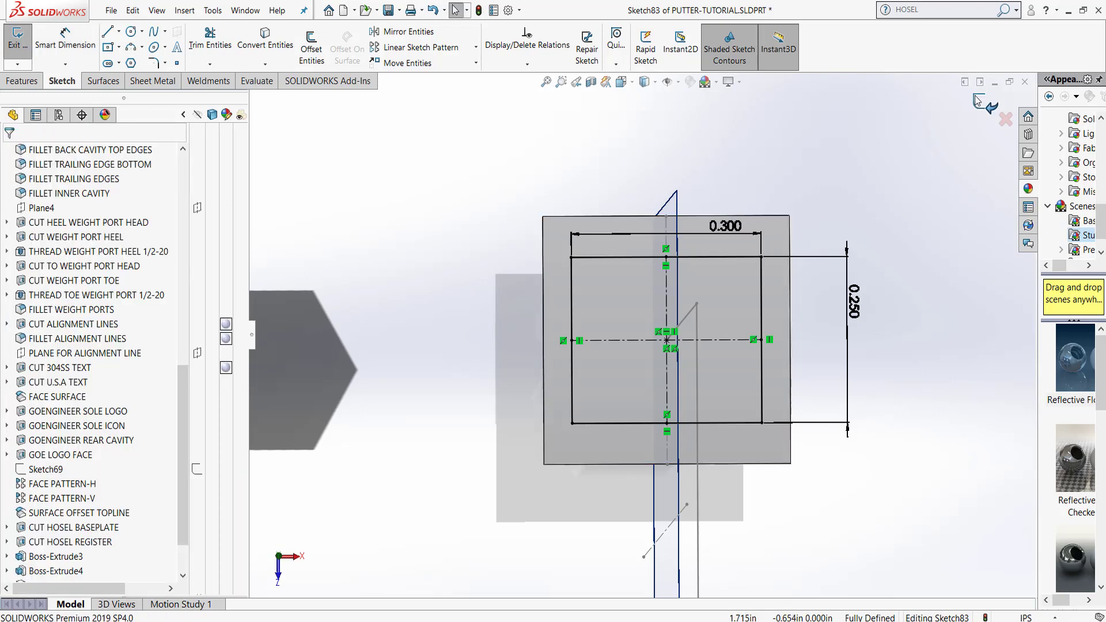
Extrude the rectangle upward to the corner vertex of the path sketch, merging the result with the baseplate body
scroll(837, 248, up, 3)
middle_drag(699, 382, 752, 271)
scroll(752, 272, up, 3)
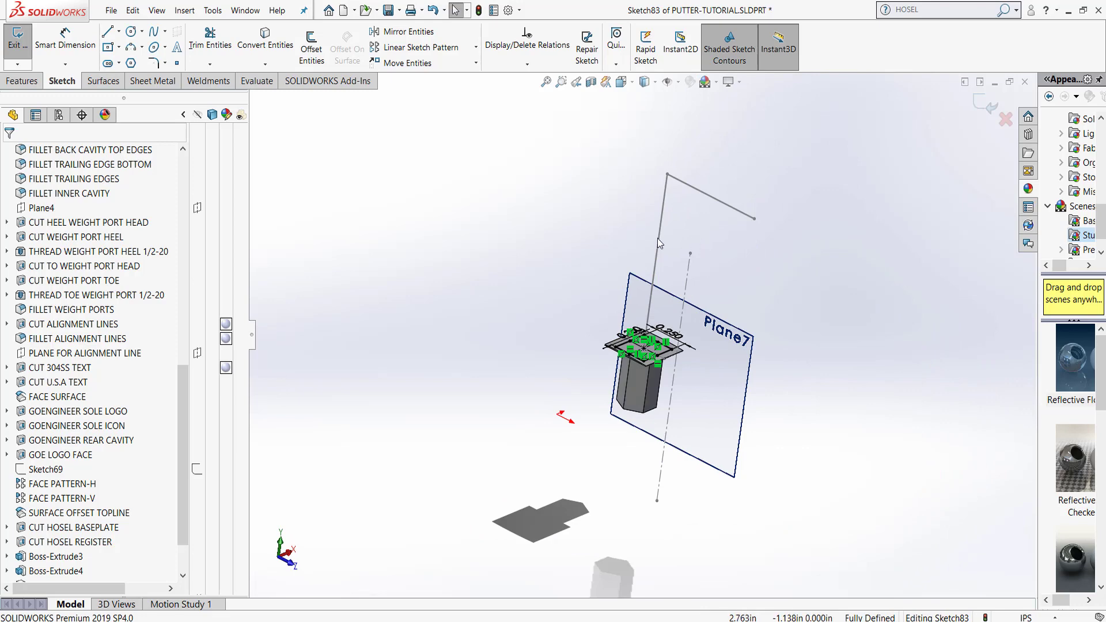
click(16, 84)
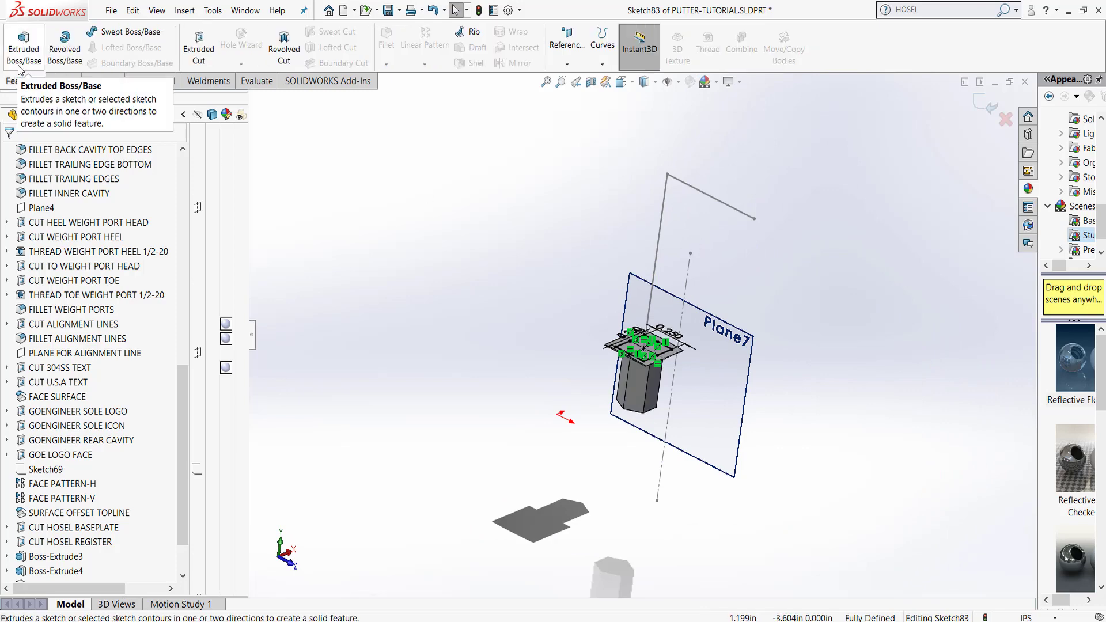
click(20, 67)
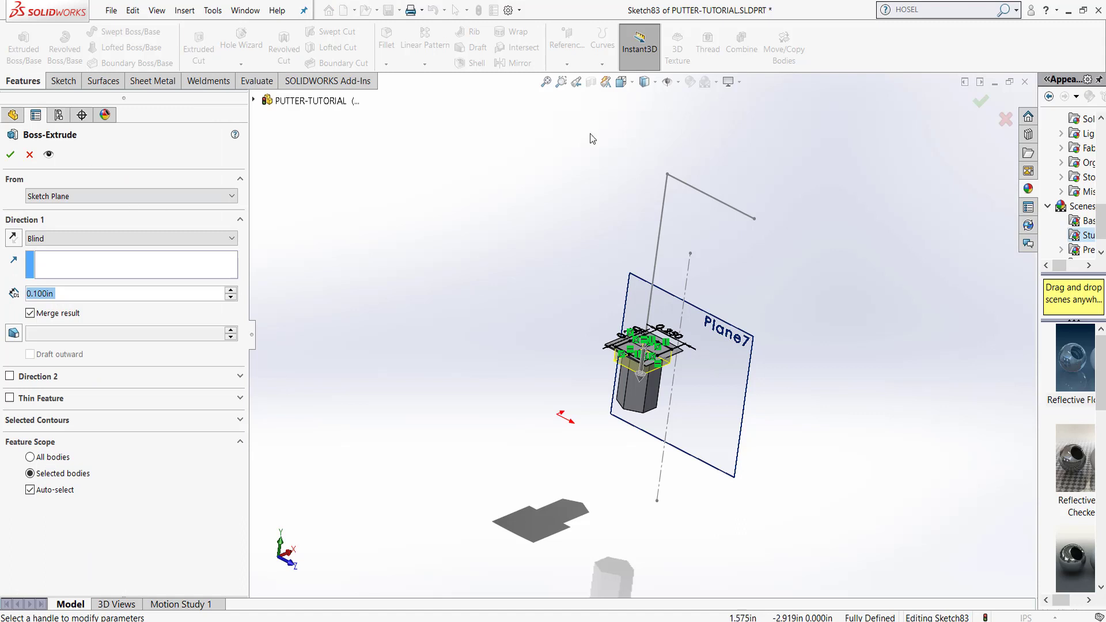
click(666, 174)
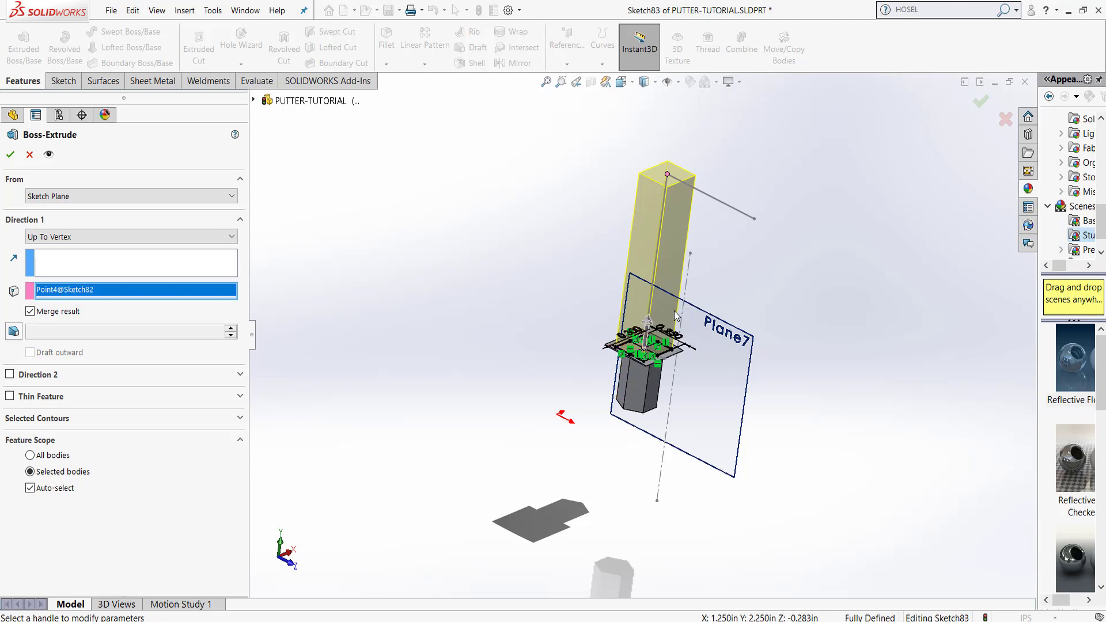
scroll(654, 276, down, 2)
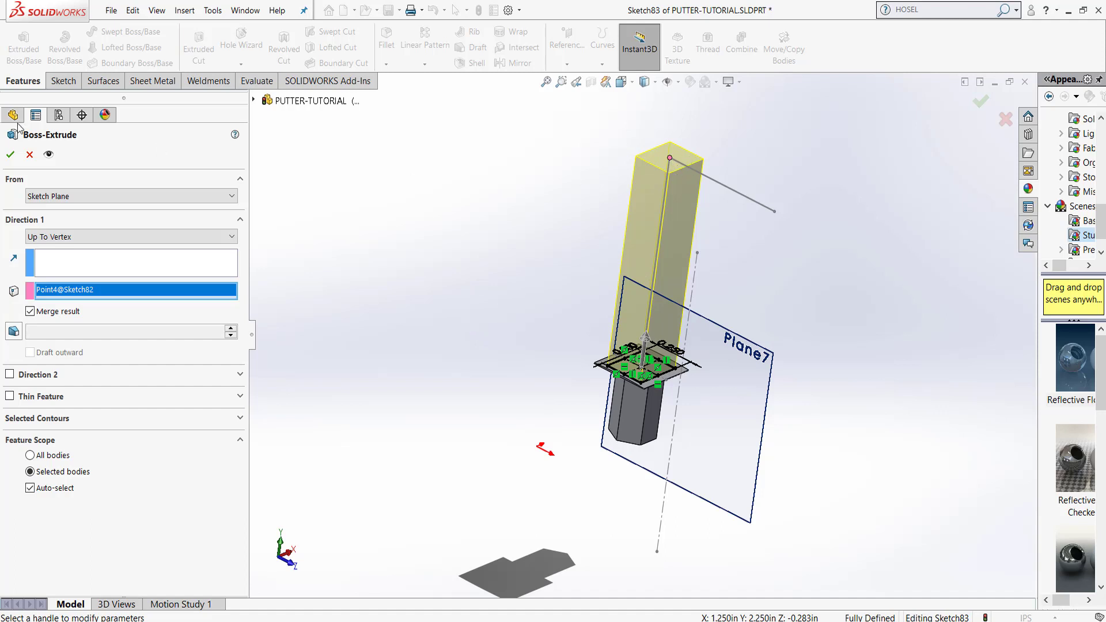
click(10, 153)
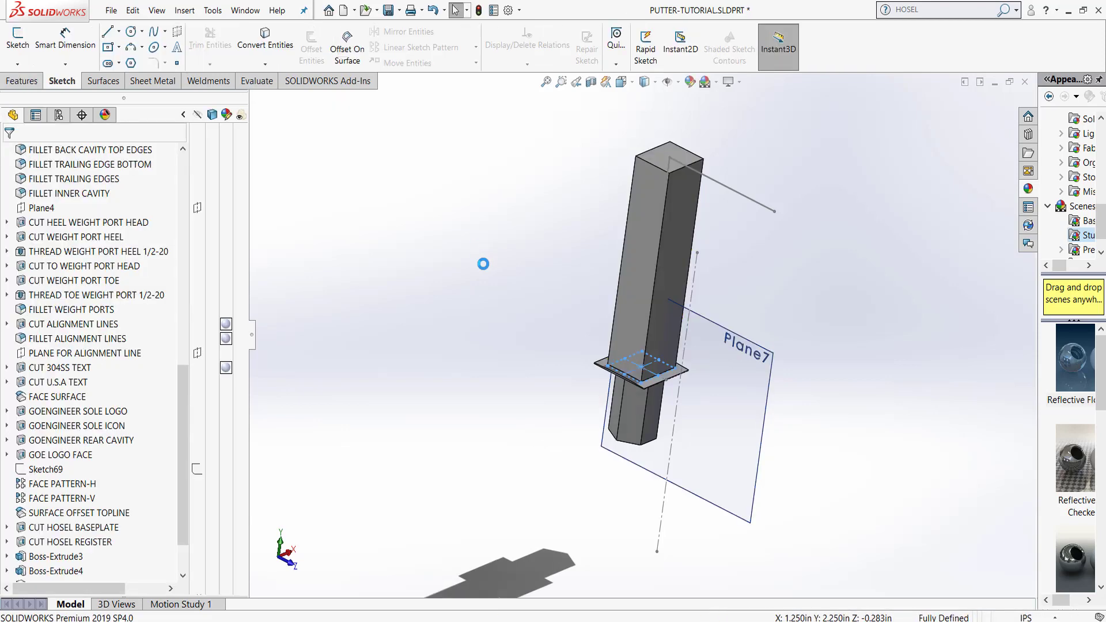
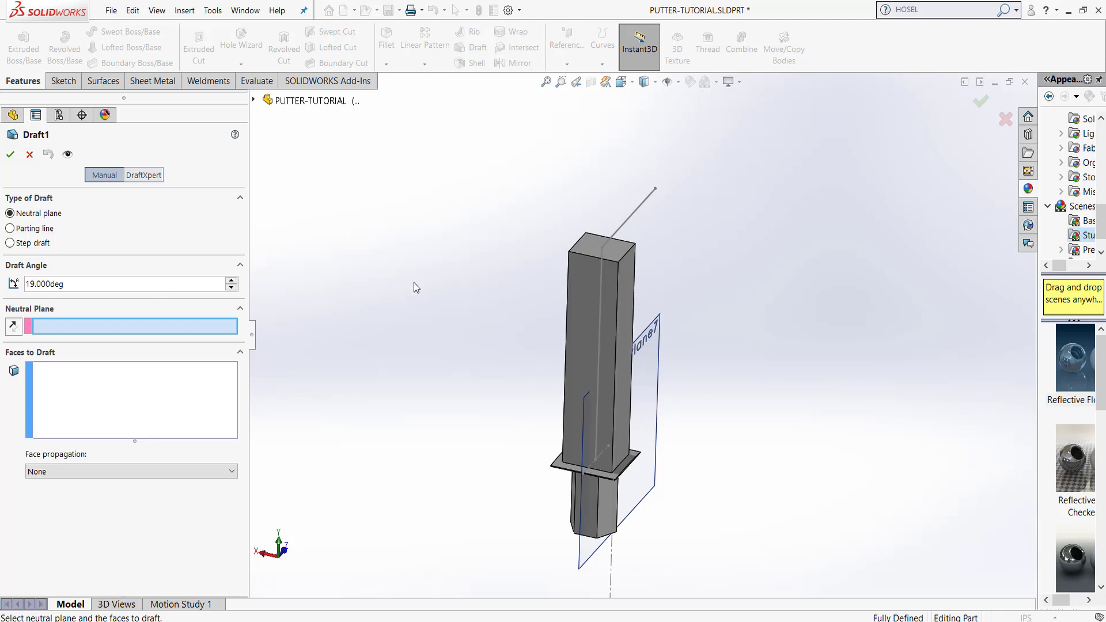
Apply a 19-degree neutral-plane draft to the post's top face, using its narrower side face as the neutral plane
scroll(618, 261, down, 1)
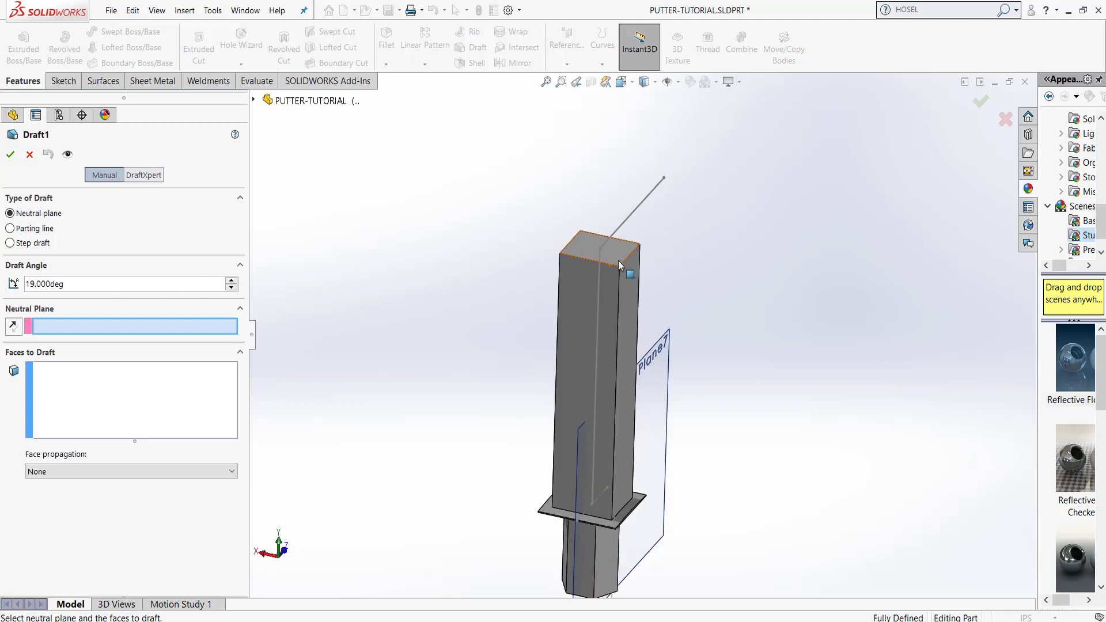
scroll(625, 276, down, 1)
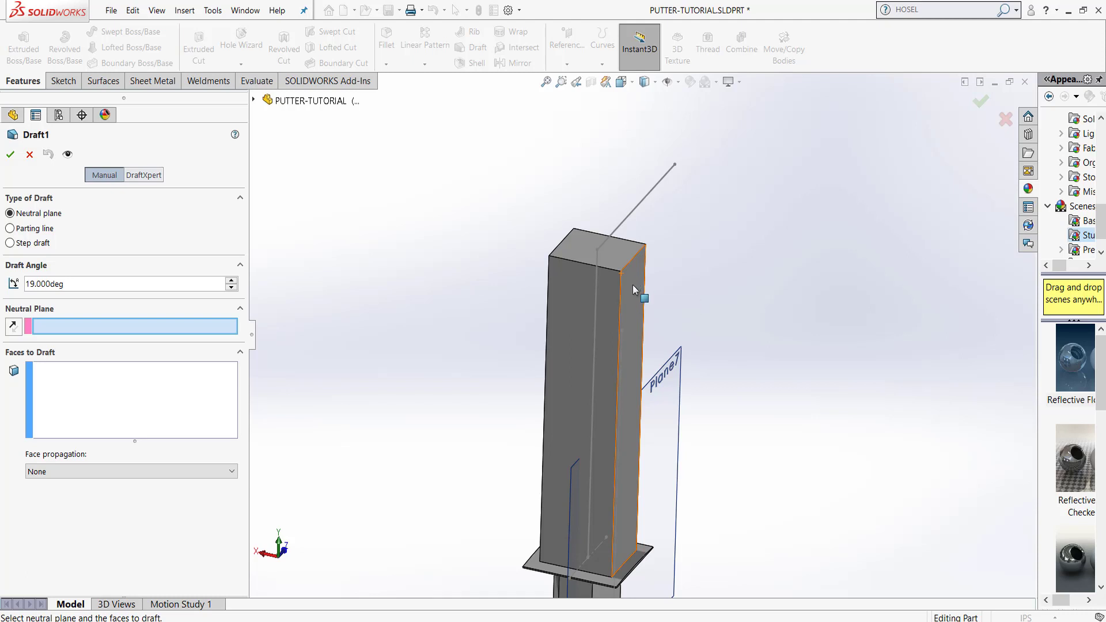
click(632, 285)
click(86, 378)
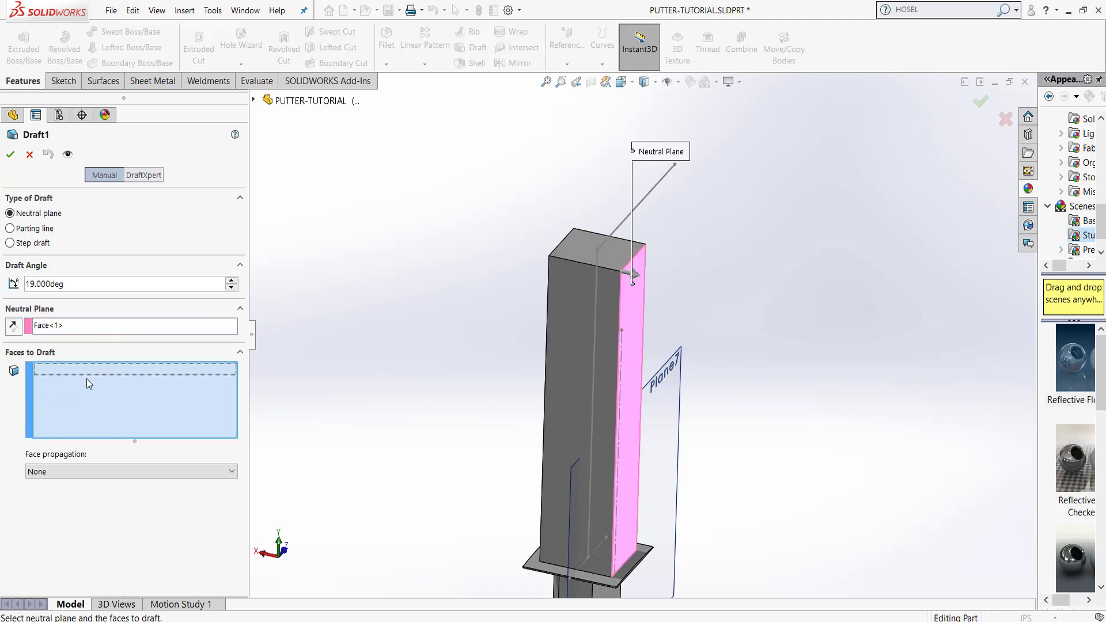
click(582, 243)
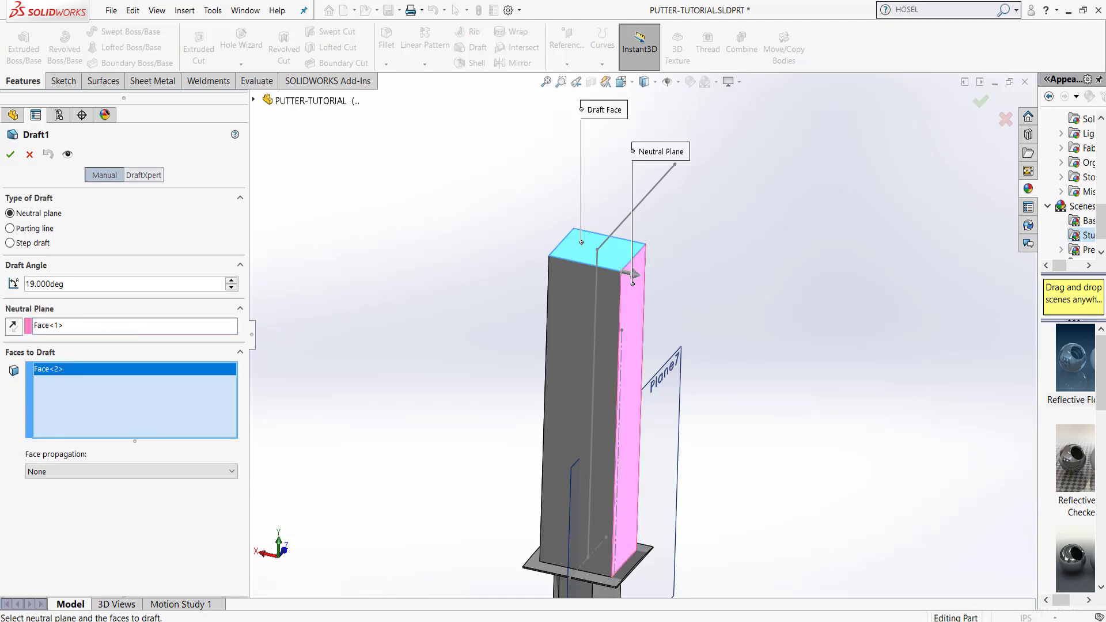
click(10, 155)
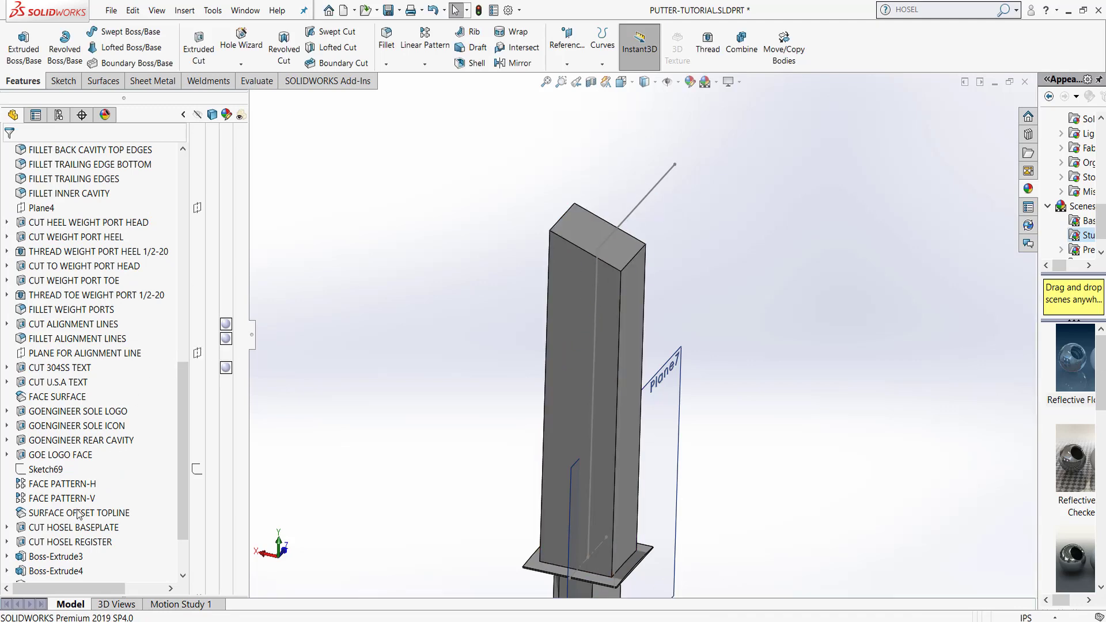
Edit the draft on the post's top face and reverse its direction so the top slopes the other way
scroll(180, 412, down, 2)
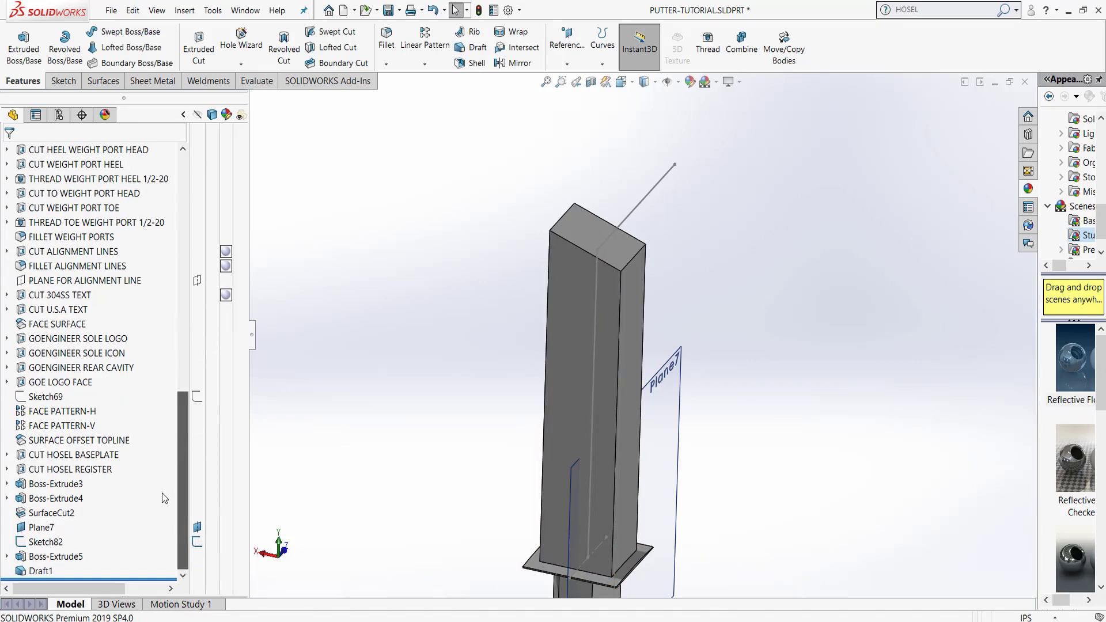
right_click(36, 573)
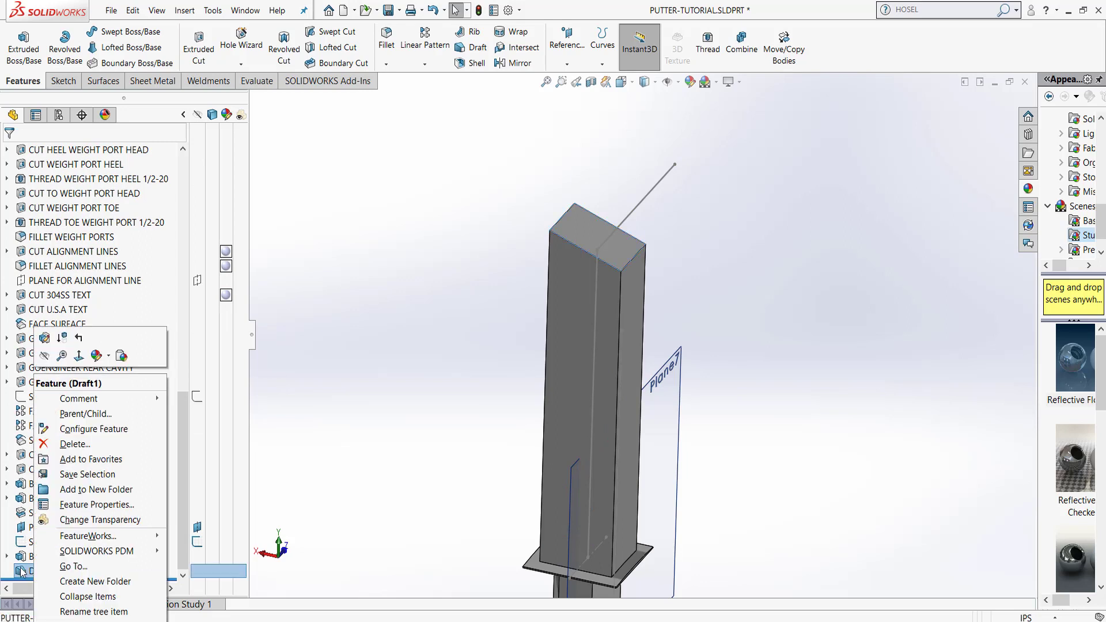
click(43, 339)
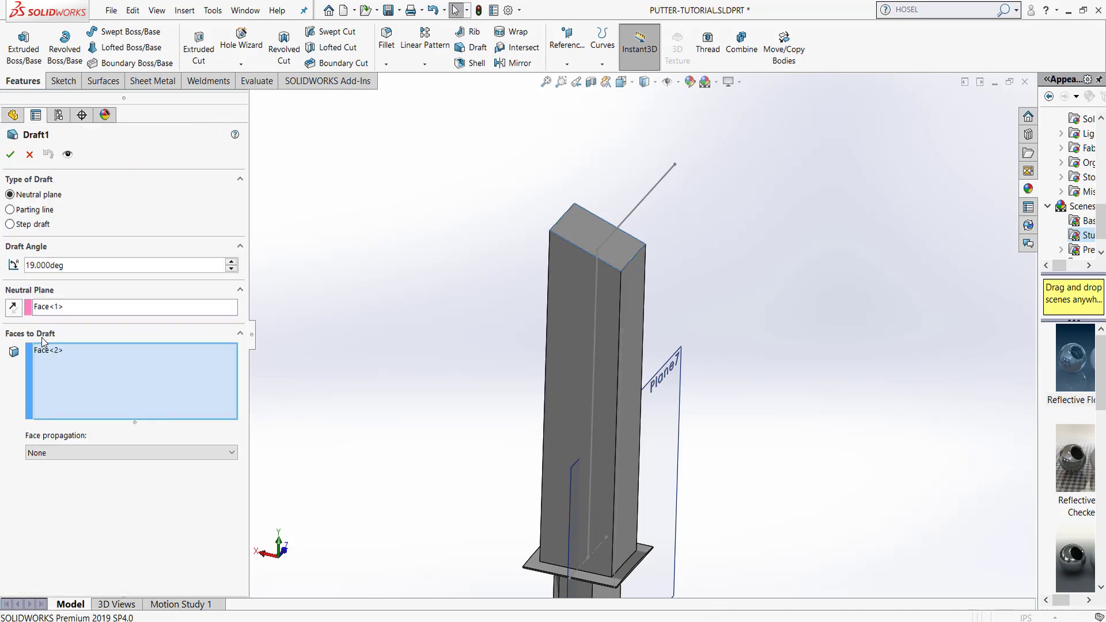
click(12, 310)
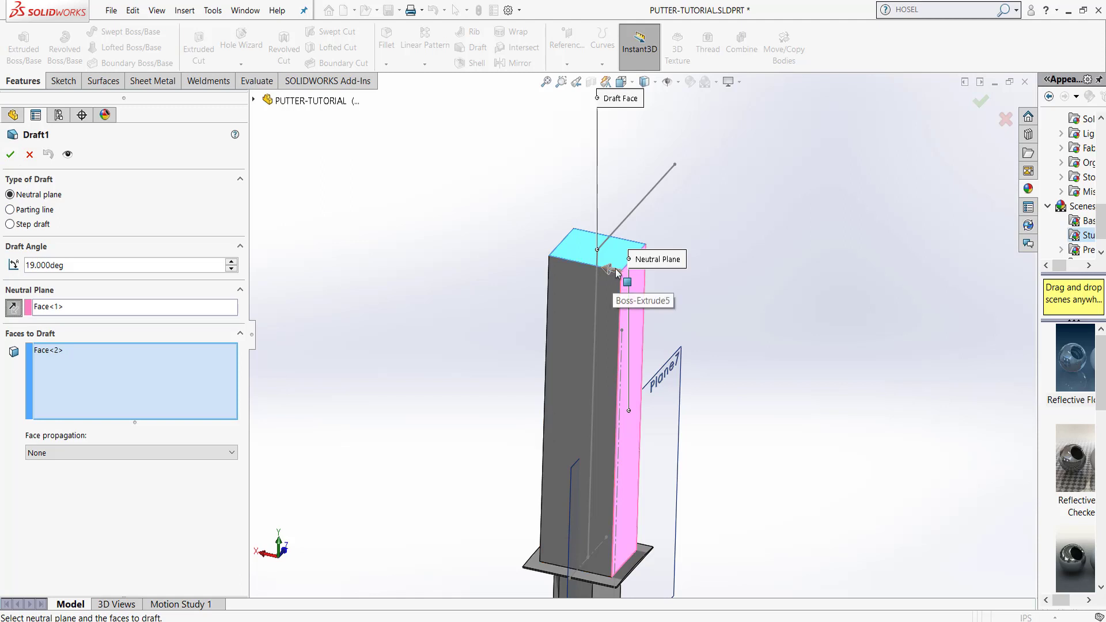
click(13, 310)
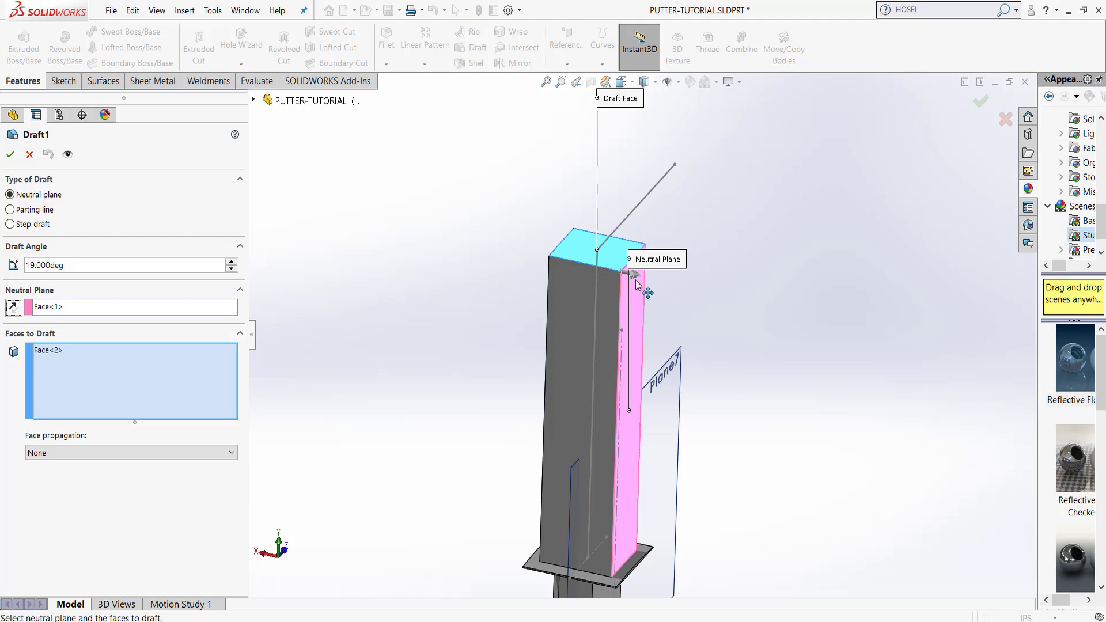
click(13, 307)
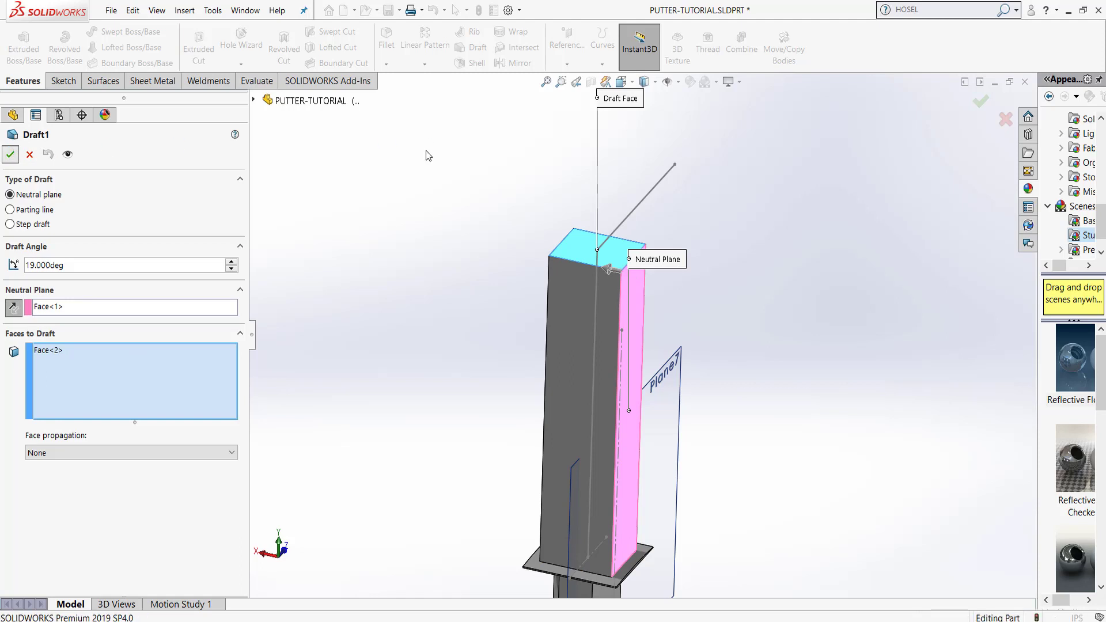
key(Return)
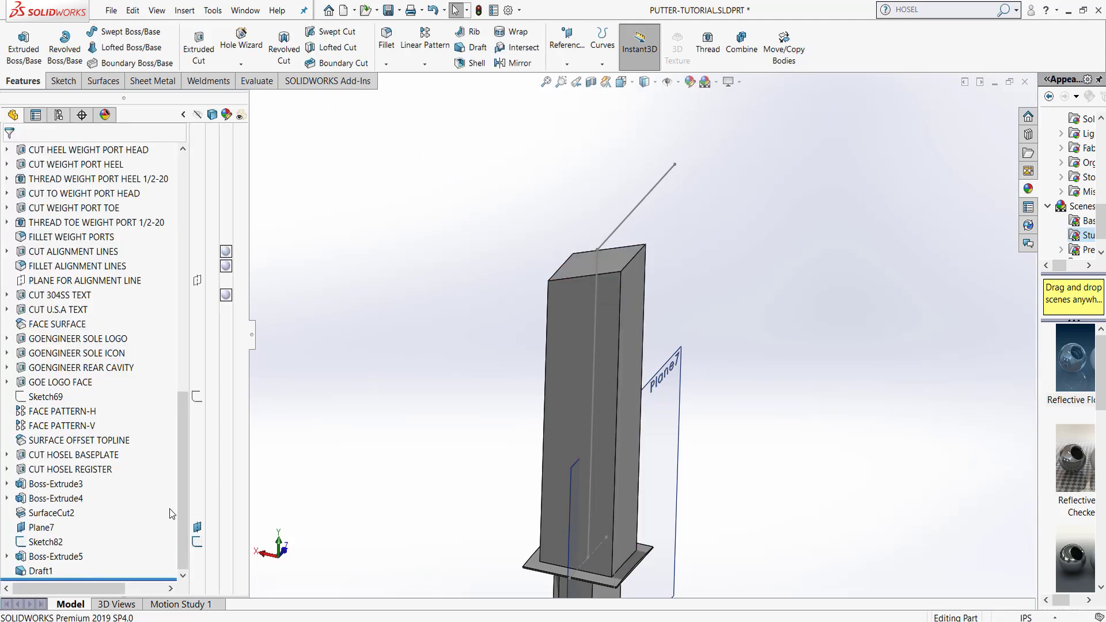
Set the shorter side of the post's base rectangle to 0.200 in and rebuild the model
click(81, 557)
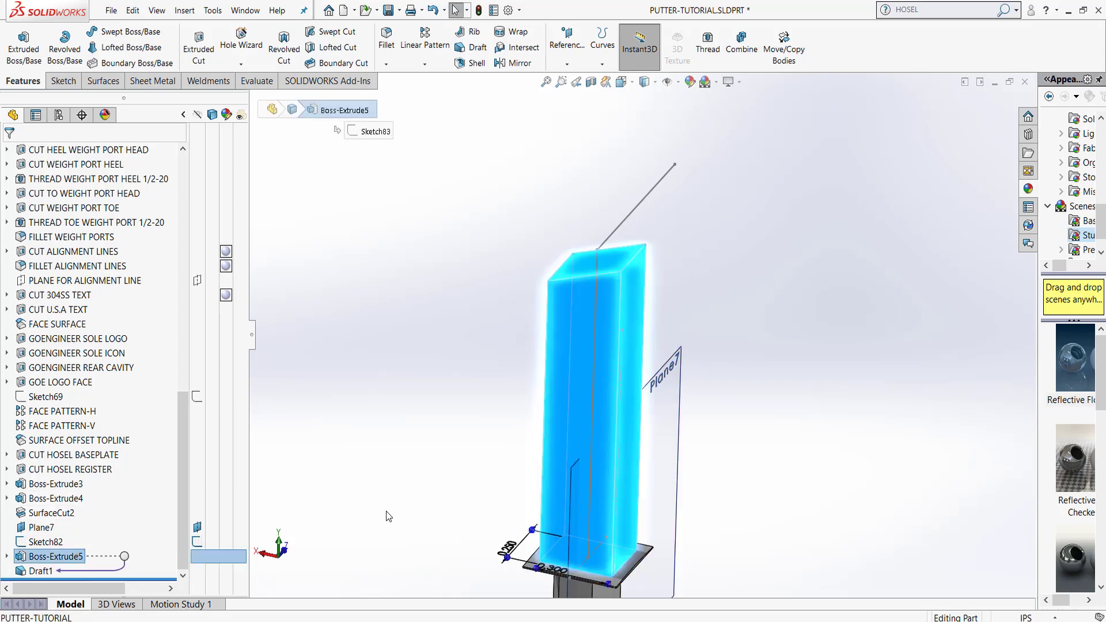
double_click(503, 545)
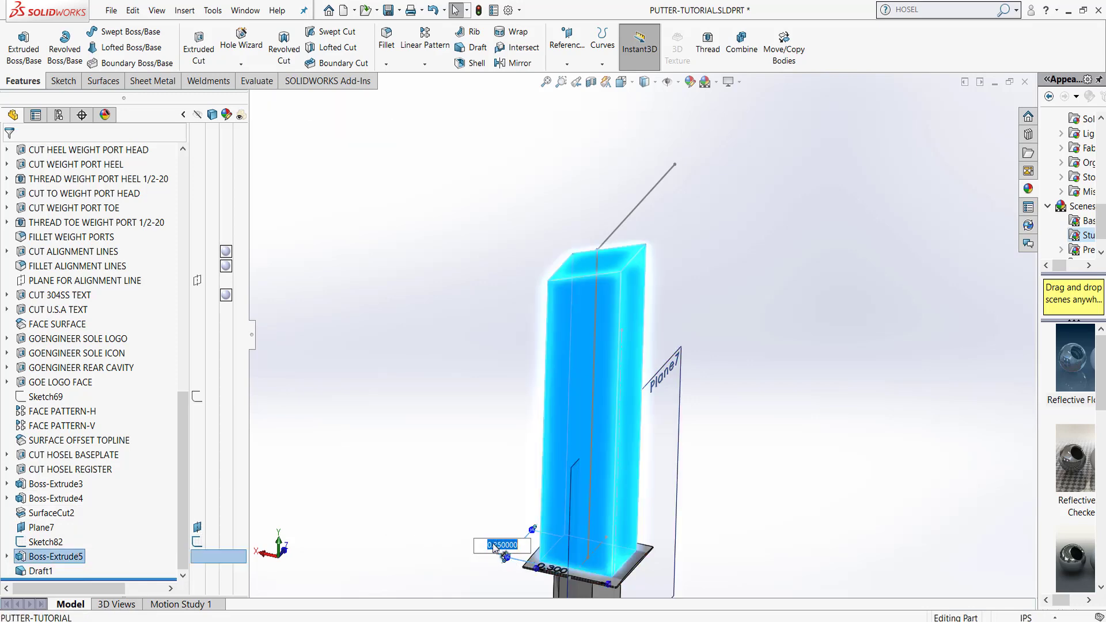
key(BackSpace)
text(20)
key(Return)
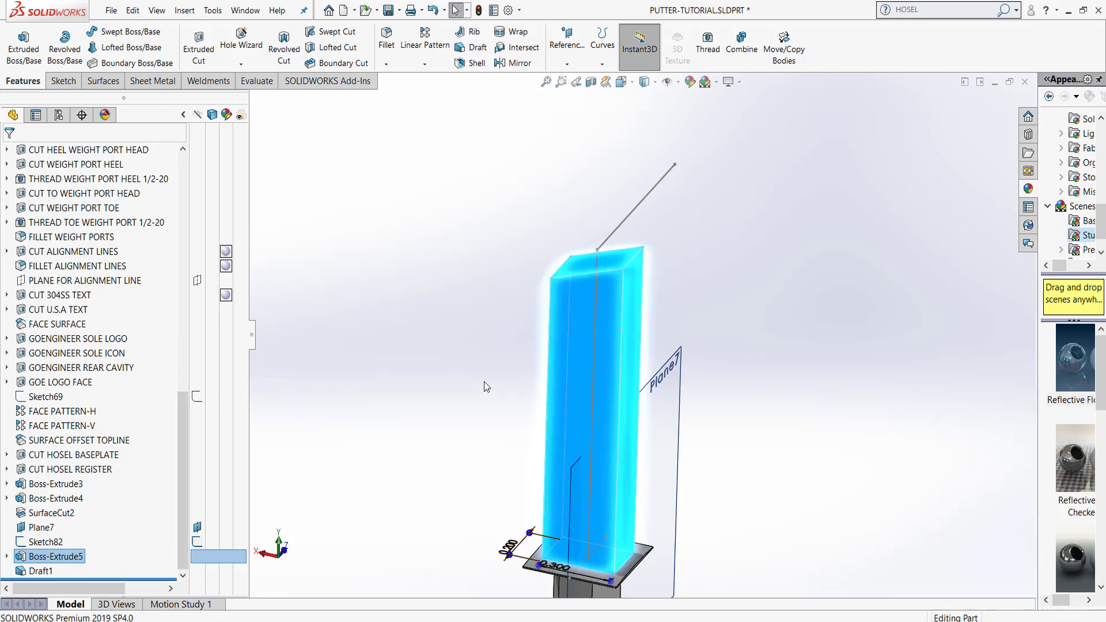
click(506, 336)
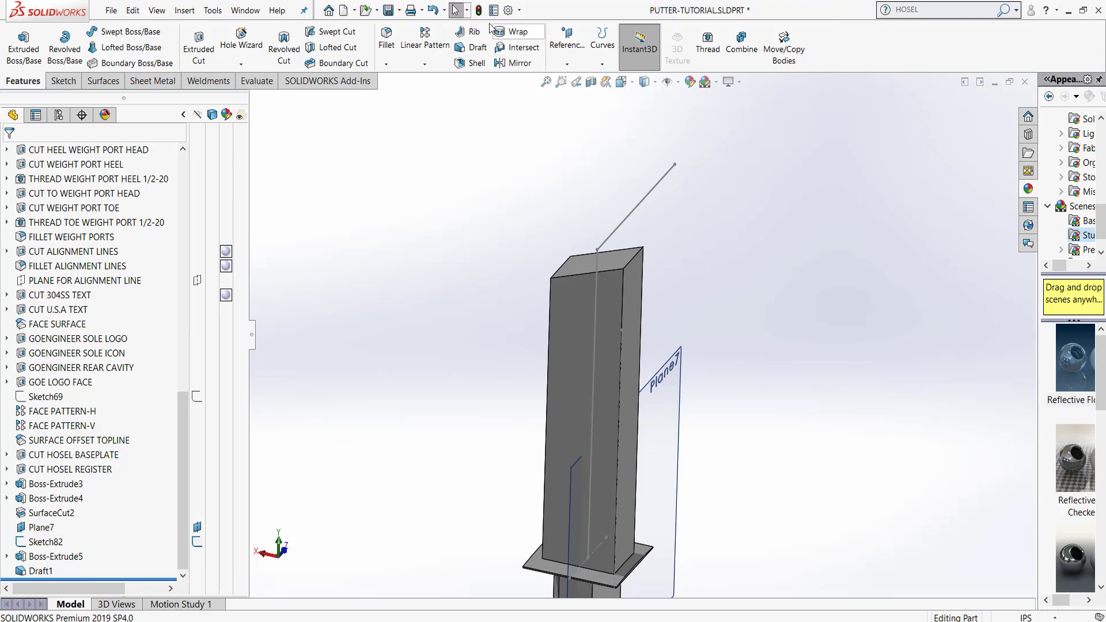
click(478, 9)
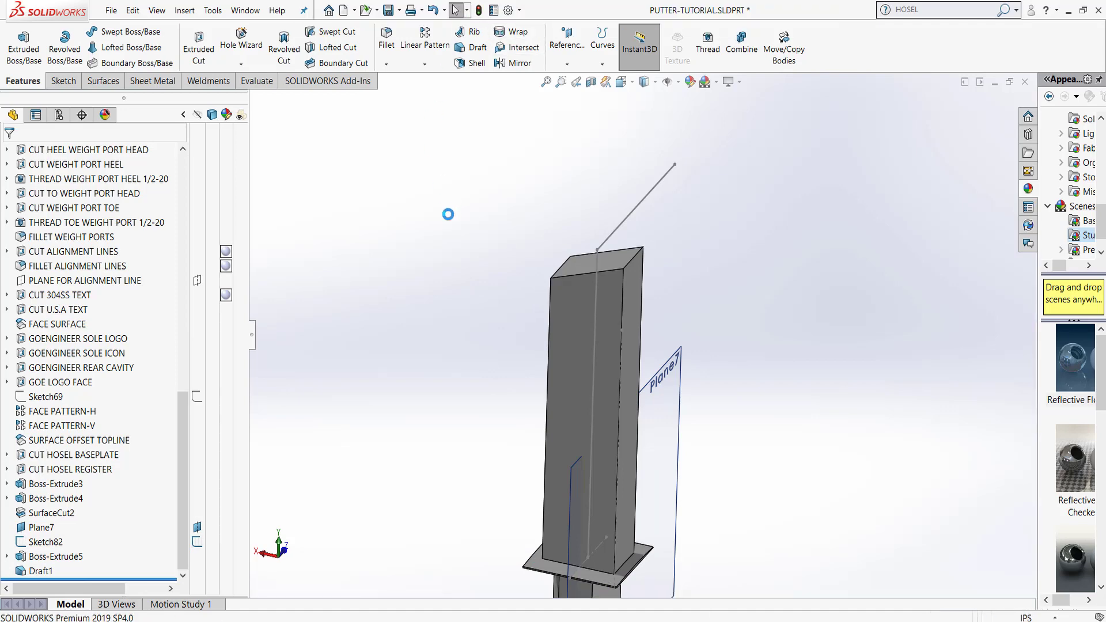
Start a sketch on the post's drafted top face and draw a corner rectangle about 0.70 in long beside the post
mouse_move(406, 403)
middle_down()
mouse_move(469, 425)
mouse_move(467, 486)
mouse_move(471, 271)
mouse_move(343, 244)
mouse_move(405, 262)
middle_up()
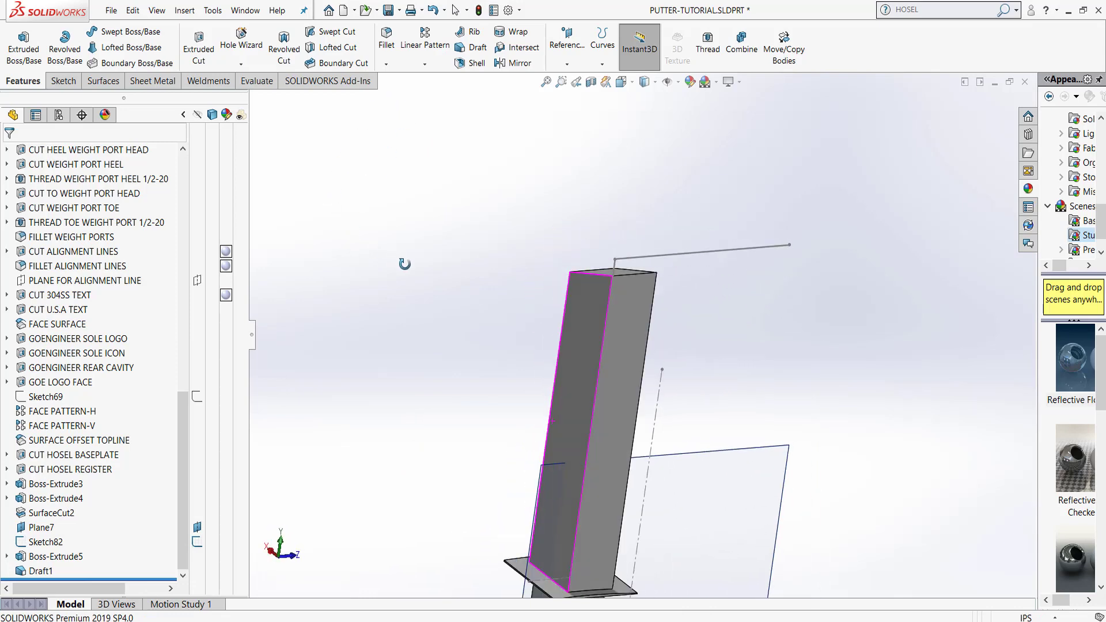
middle_drag(630, 226, 749, 354)
click(769, 375)
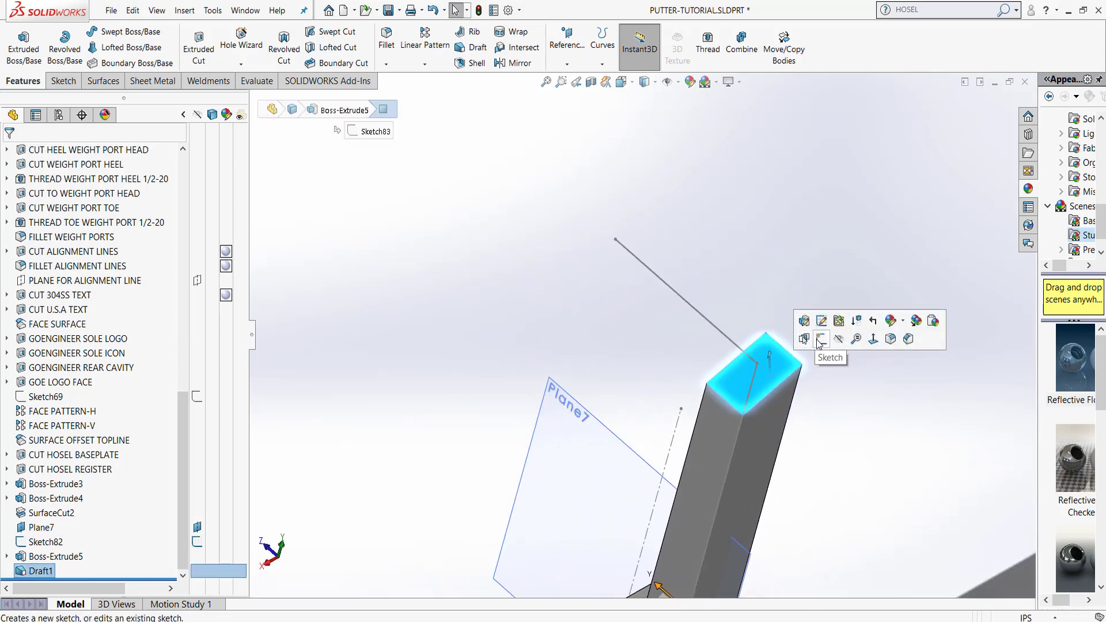
click(802, 344)
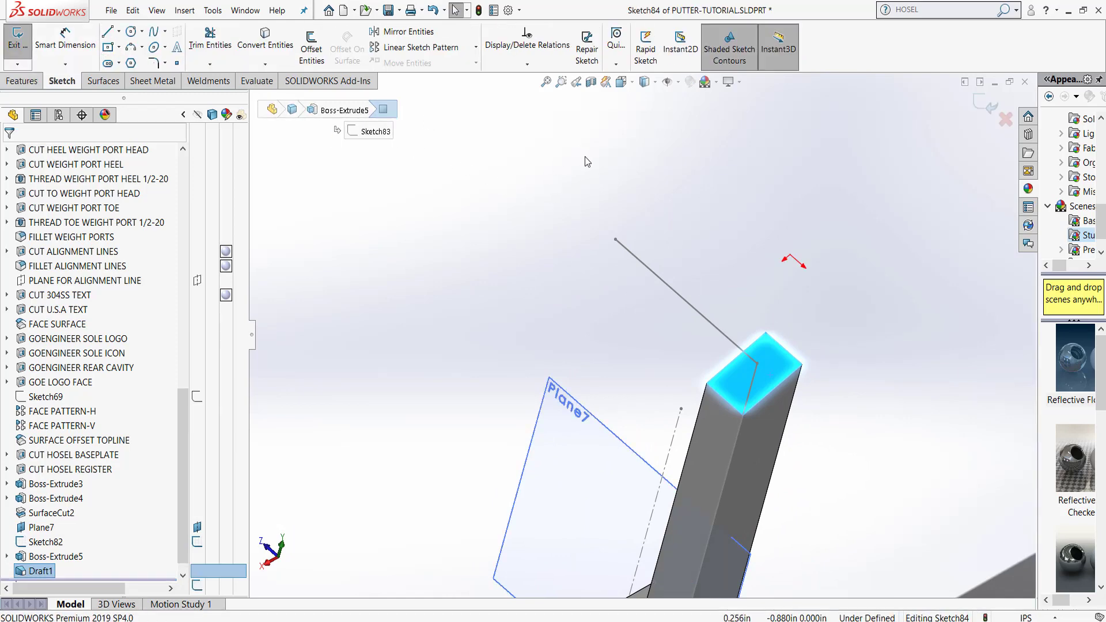
mouse_move(587, 161)
middle_down()
mouse_move(553, 190)
mouse_move(576, 230)
mouse_move(600, 219)
middle_up()
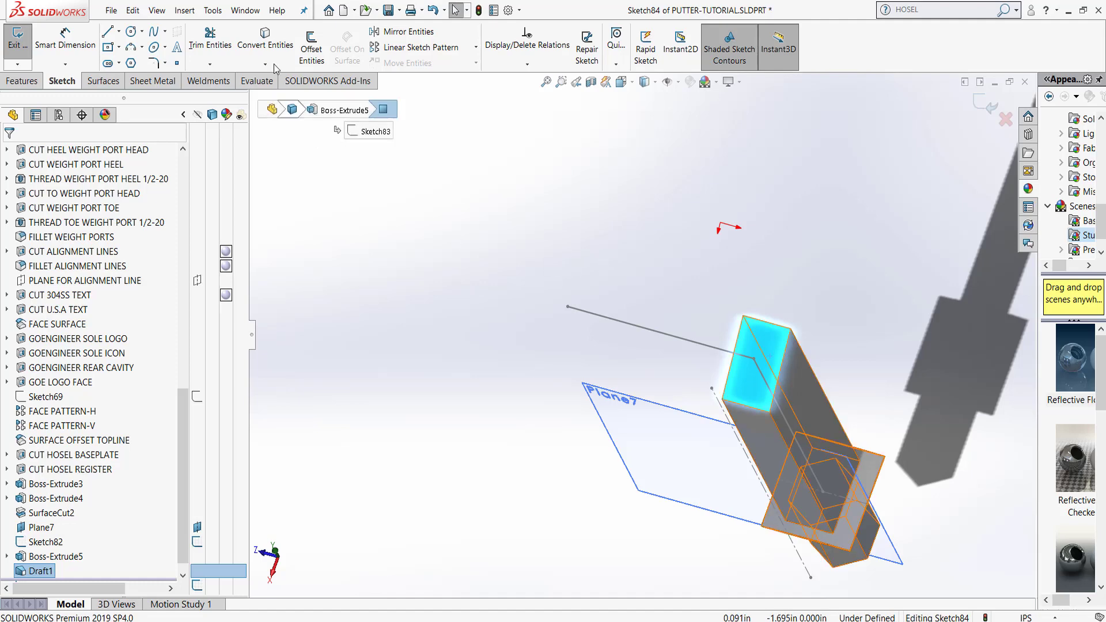
click(120, 51)
click(132, 62)
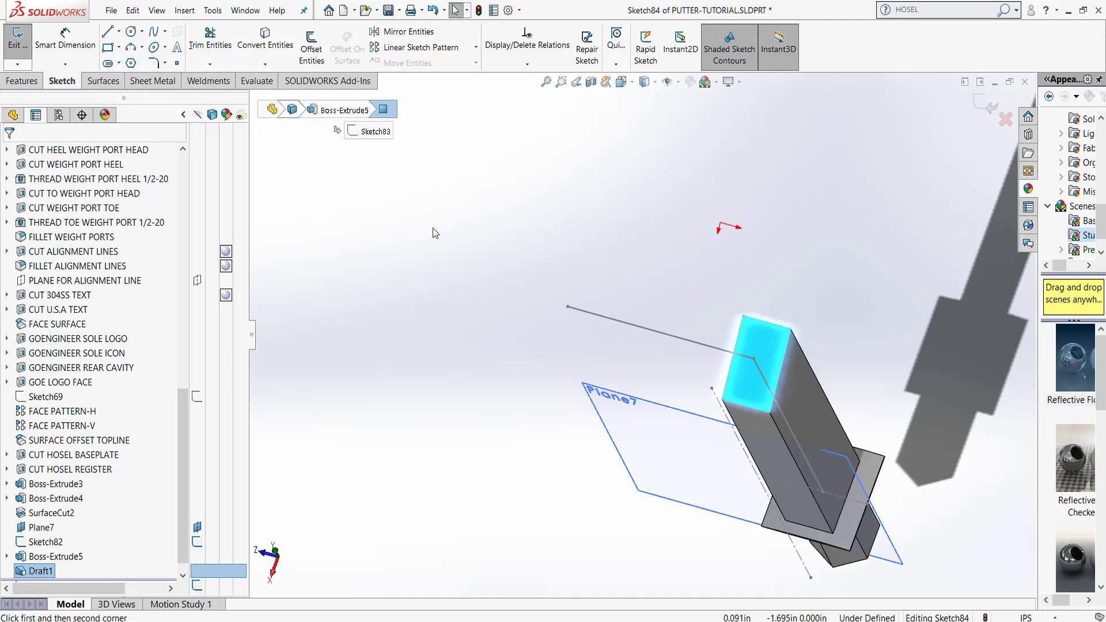
mouse_move(528, 232)
mouse_down()
mouse_move(686, 297)
mouse_move(688, 311)
mouse_up()
key(Escape)
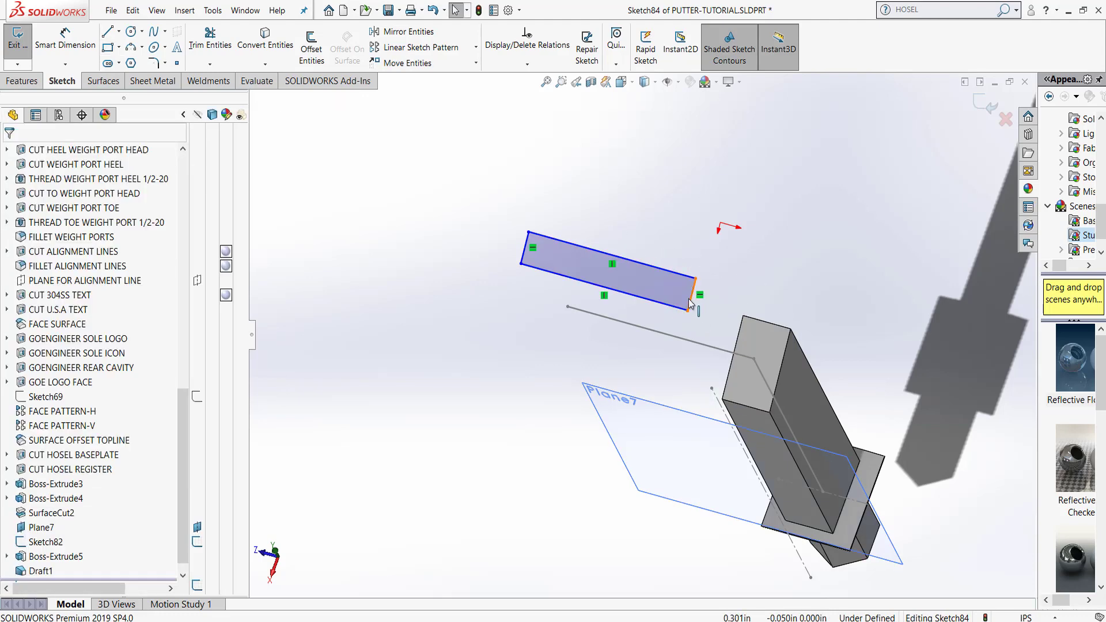
Make the rectangle's short side nearest the post and its adjacent outer long side collinear with the matching edges of the post's top face
click(703, 304)
ctrl+click(784, 353)
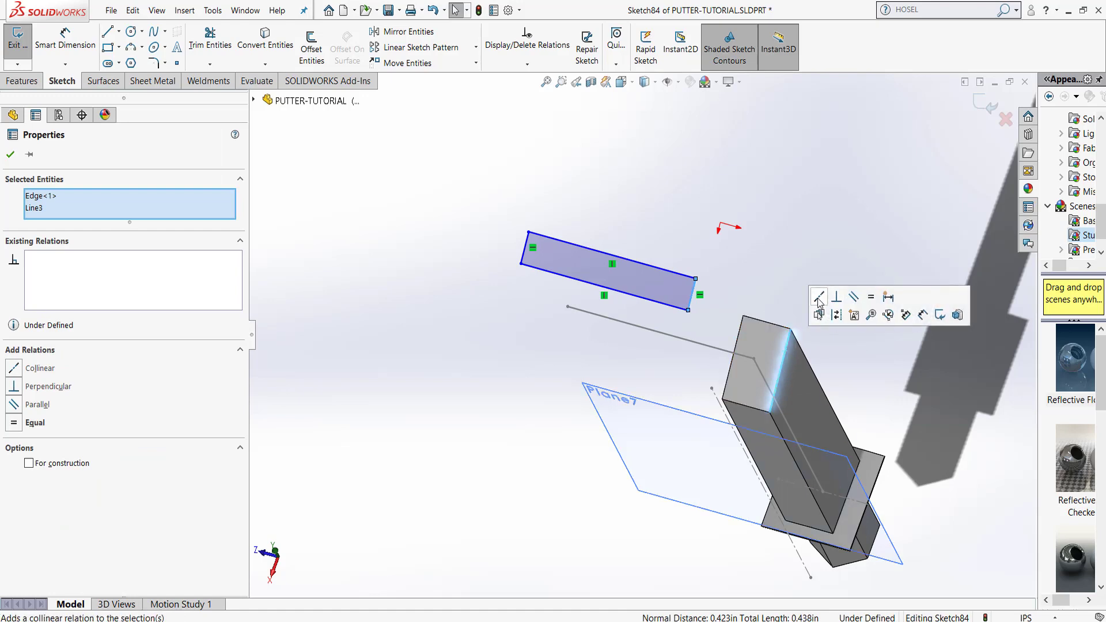
click(819, 297)
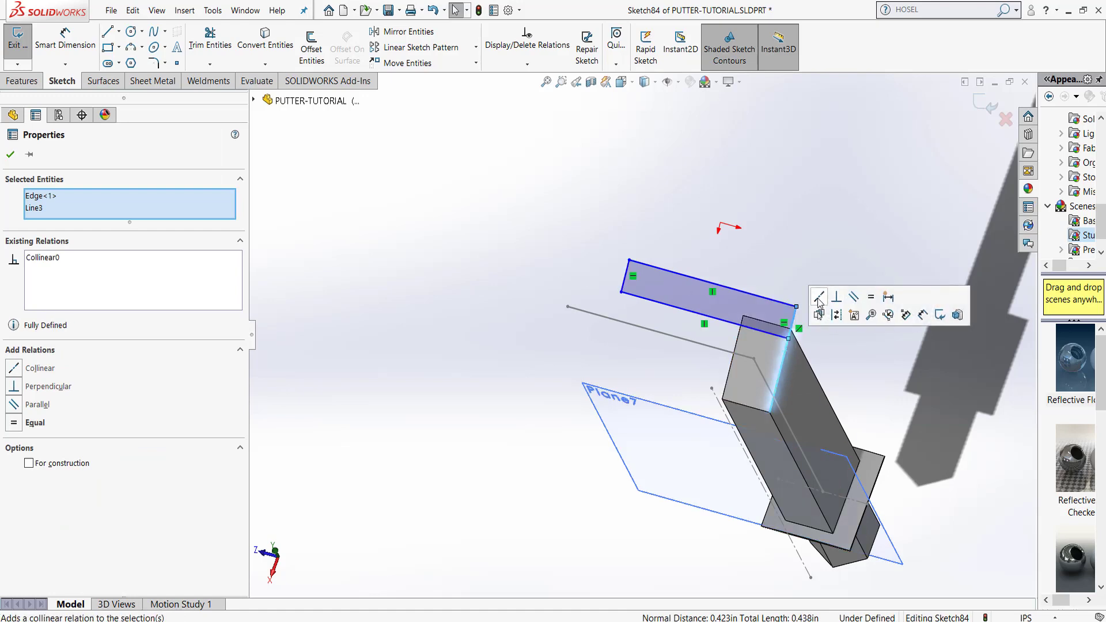
click(773, 290)
click(758, 300)
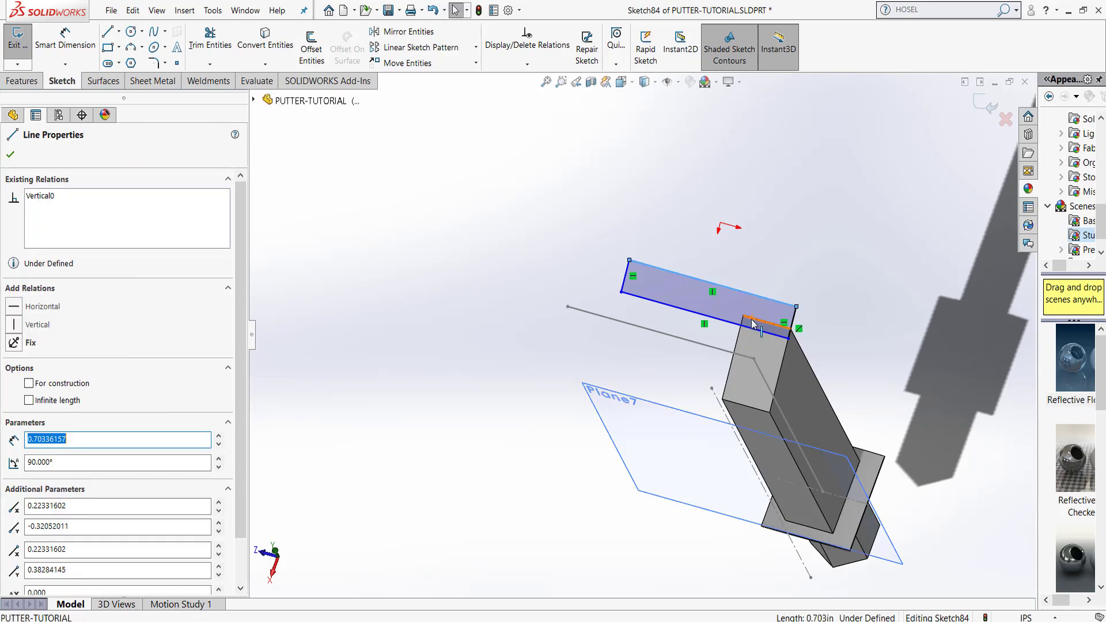
ctrl+click(755, 325)
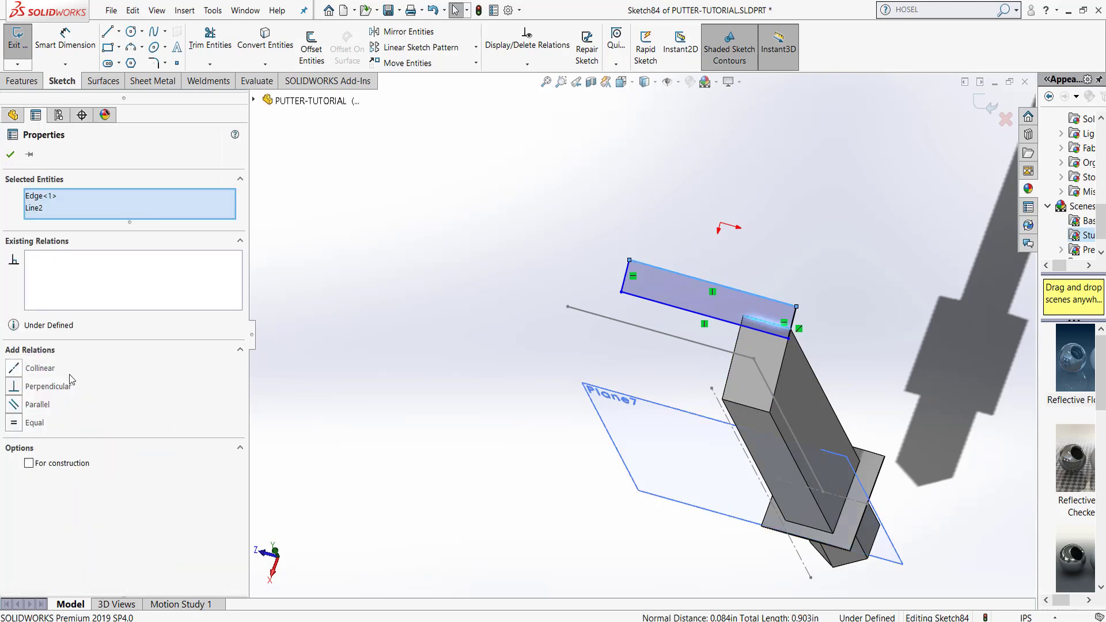
click(15, 367)
click(401, 329)
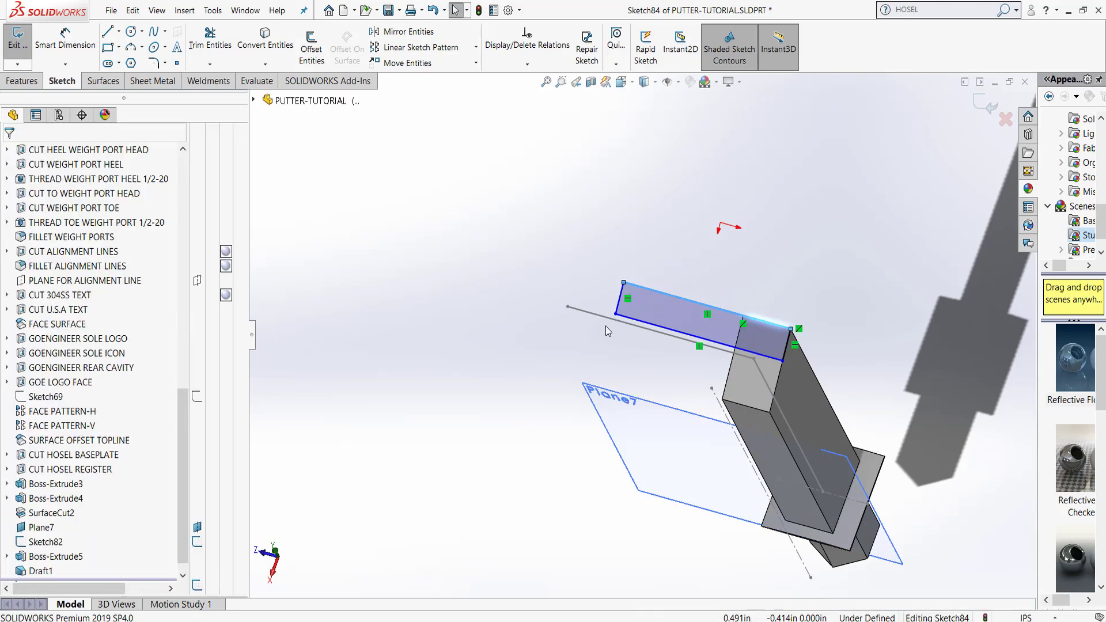
Make the rectangle's remaining long side collinear with the opposite edge of the post's top face
click(743, 402)
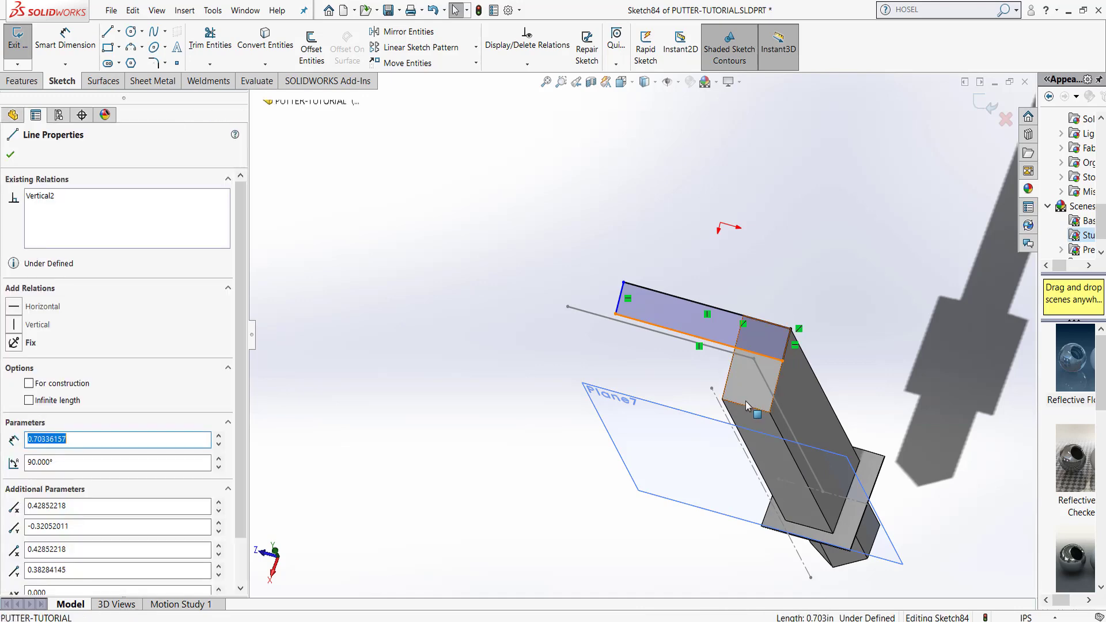
ctrl+click(743, 406)
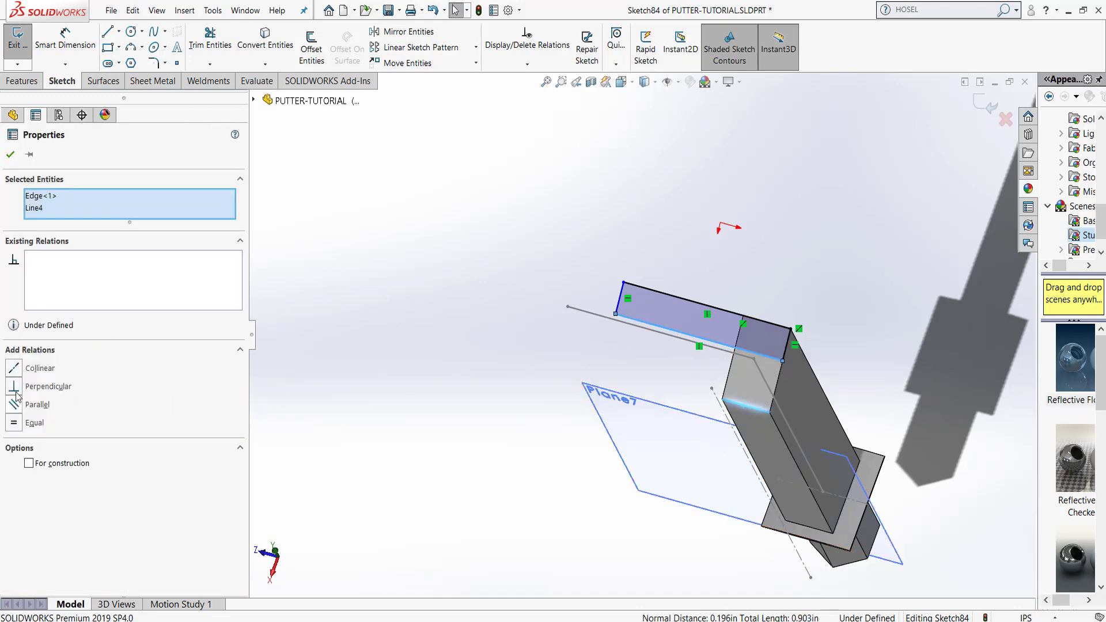
click(14, 368)
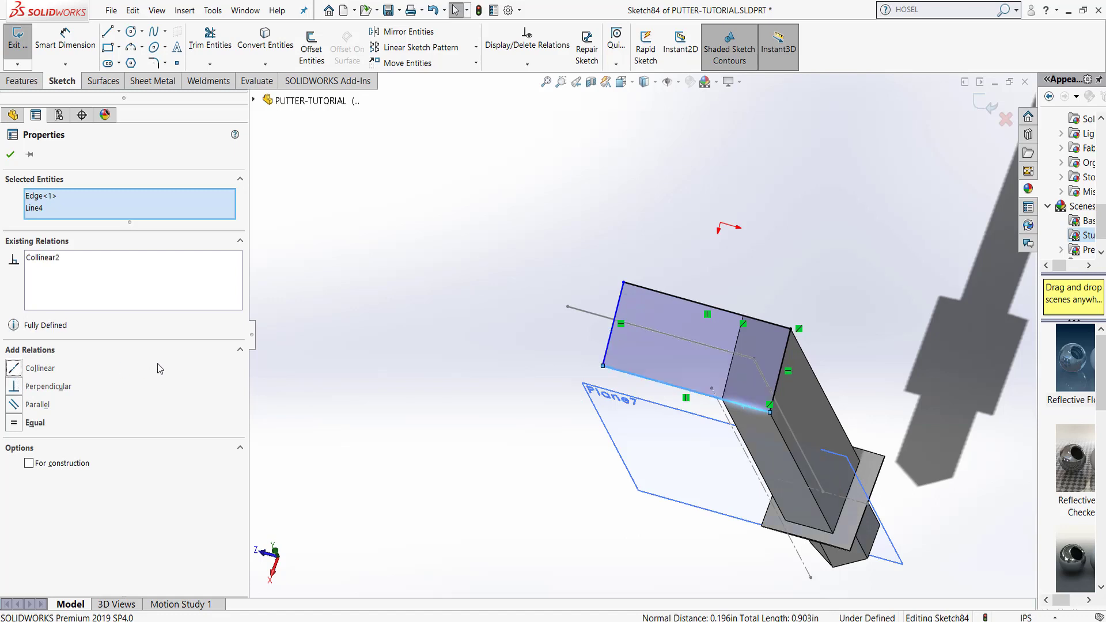
click(10, 155)
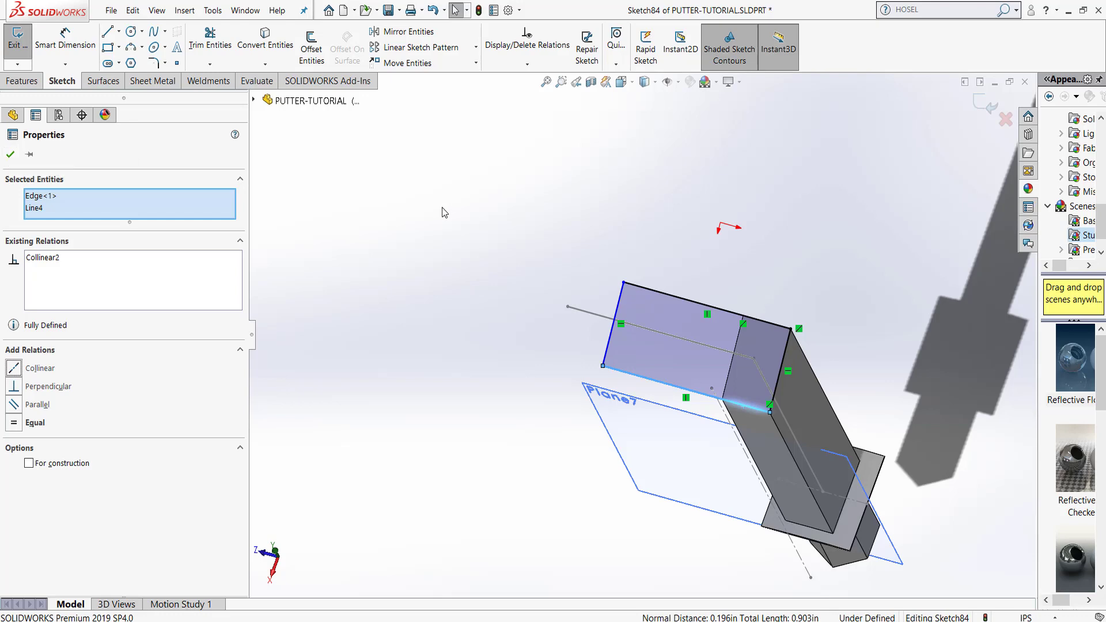
Make the rectangle's free short side coincident with the end point of the path sketch
click(619, 305)
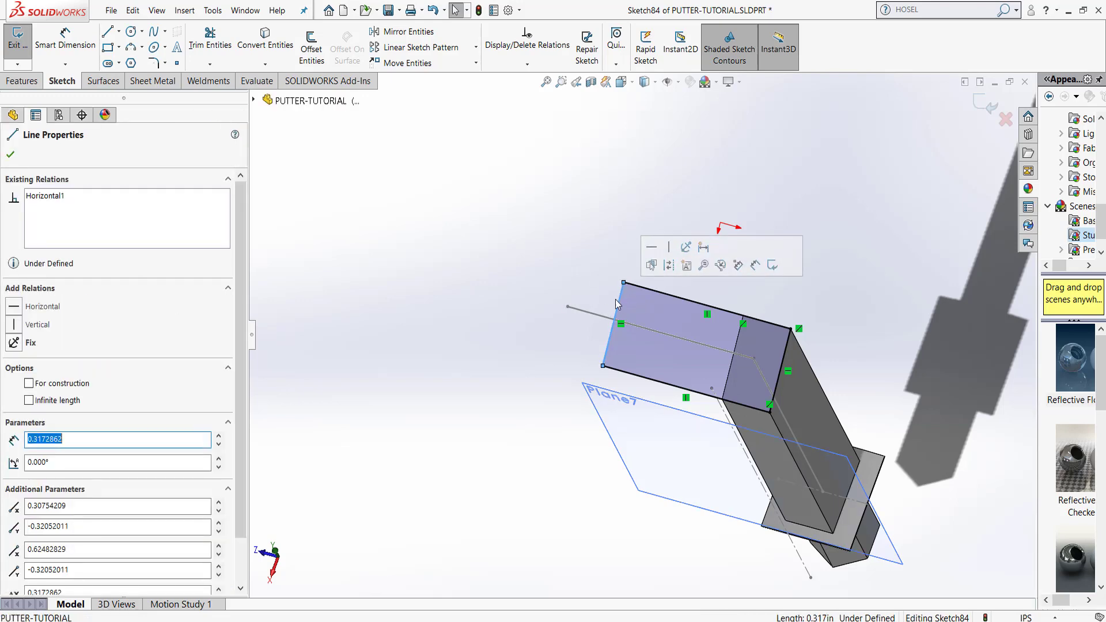
ctrl+click(568, 308)
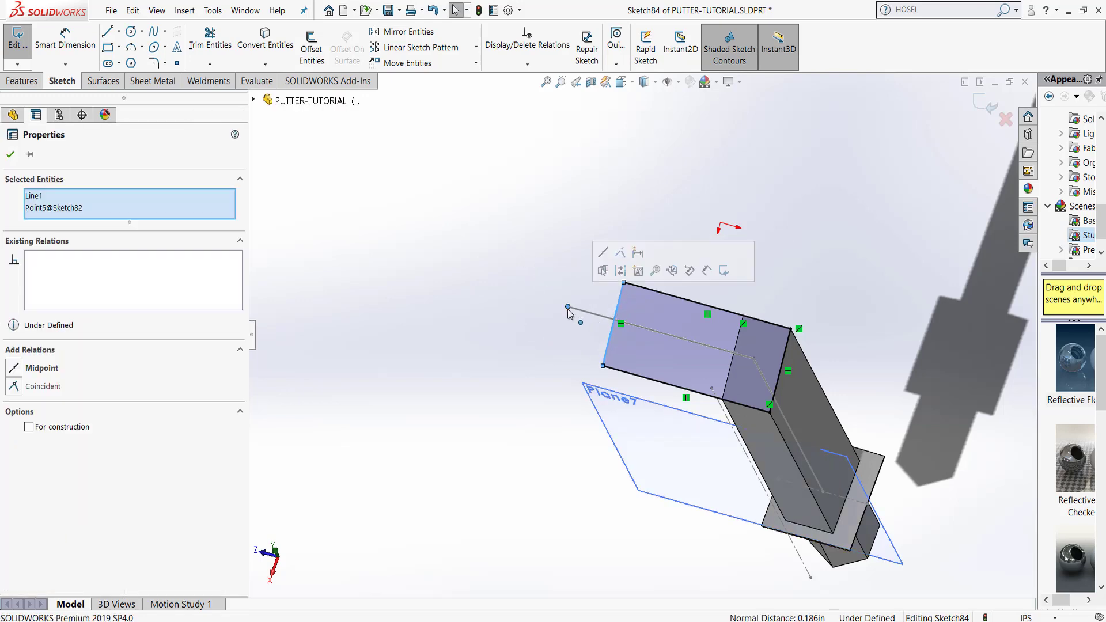
click(14, 387)
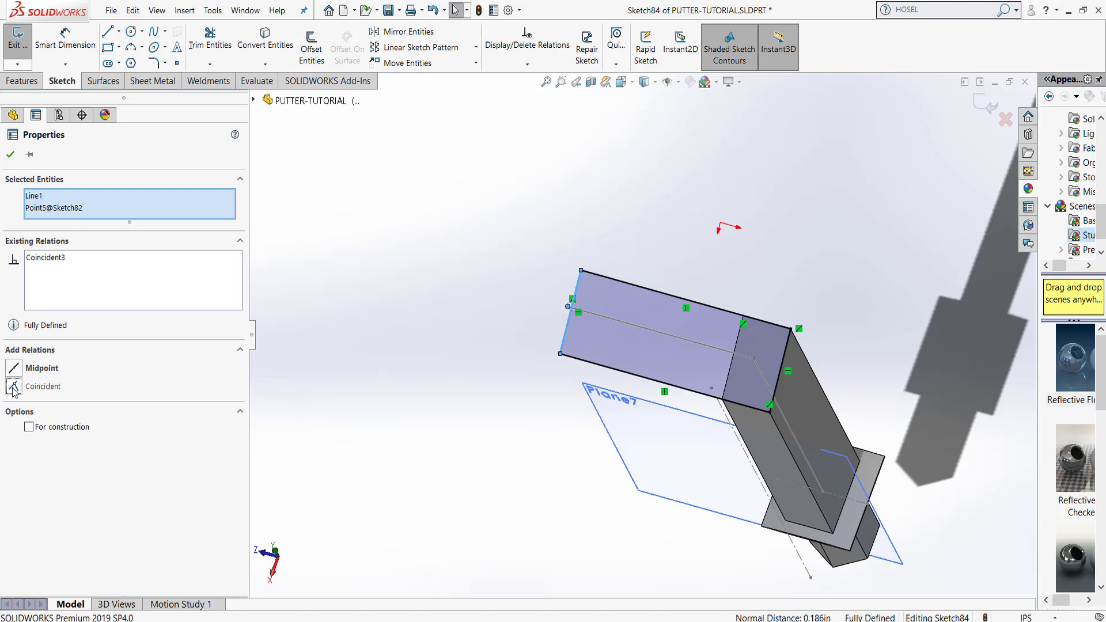
click(10, 154)
Extrude the rectangle 0.200 in blind, away from the post's top face, with the result merged
click(21, 81)
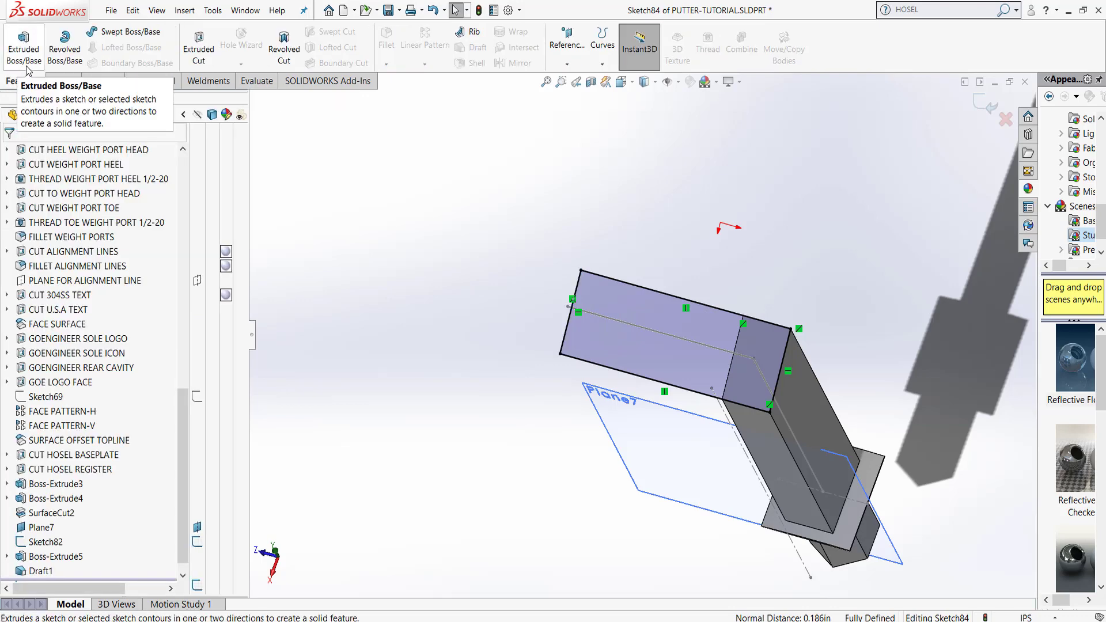
click(24, 43)
middle_drag(489, 262, 373, 253)
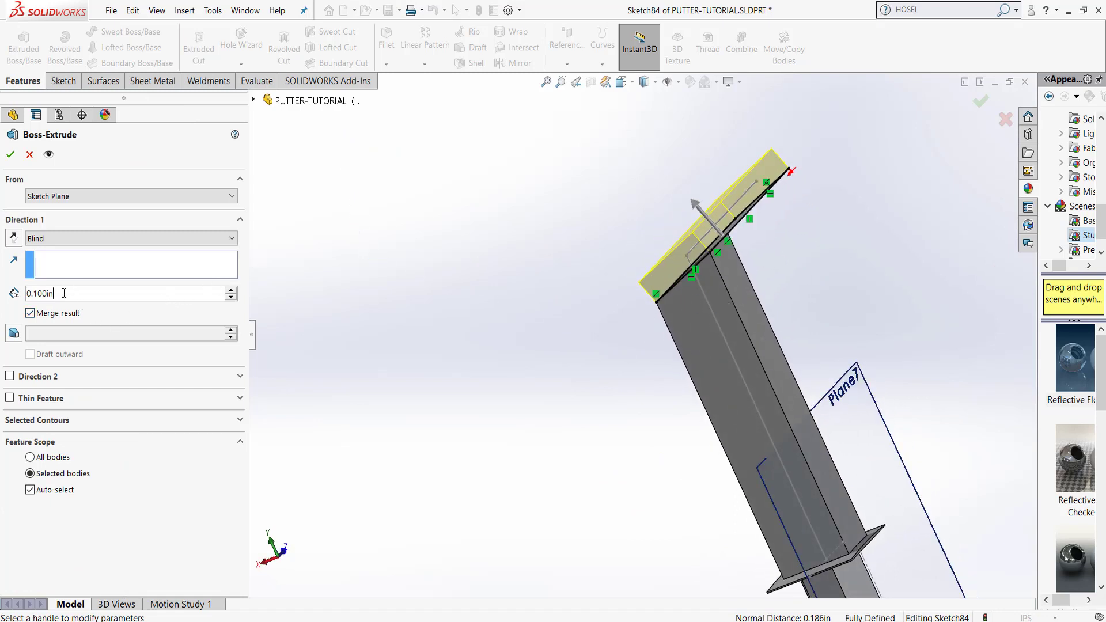
drag(64, 293, 1, 303)
text(0.2)
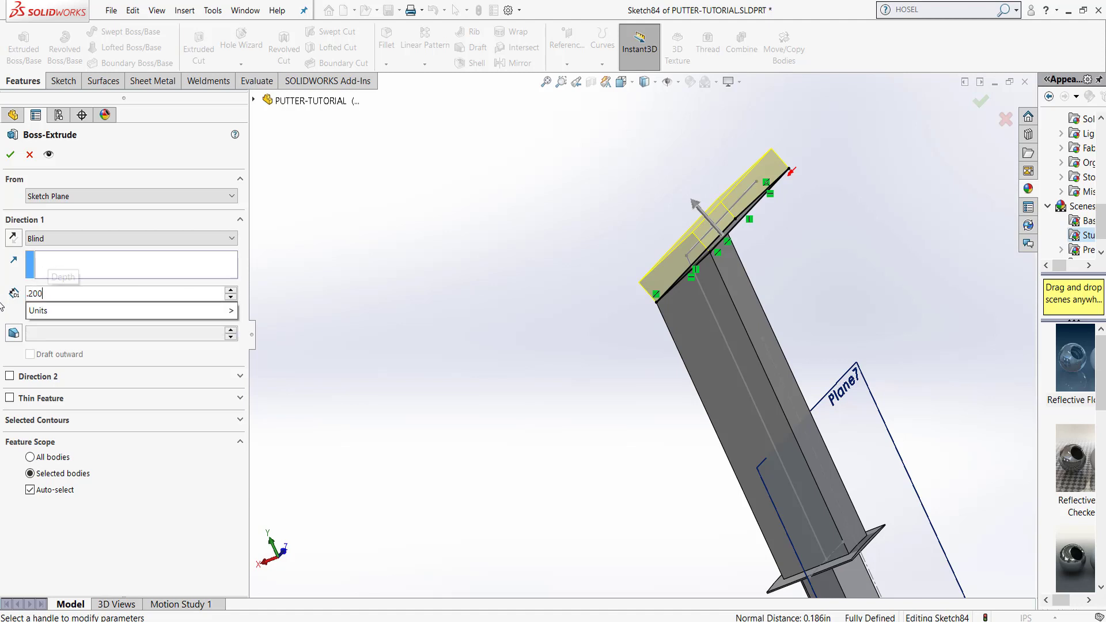
key(Return)
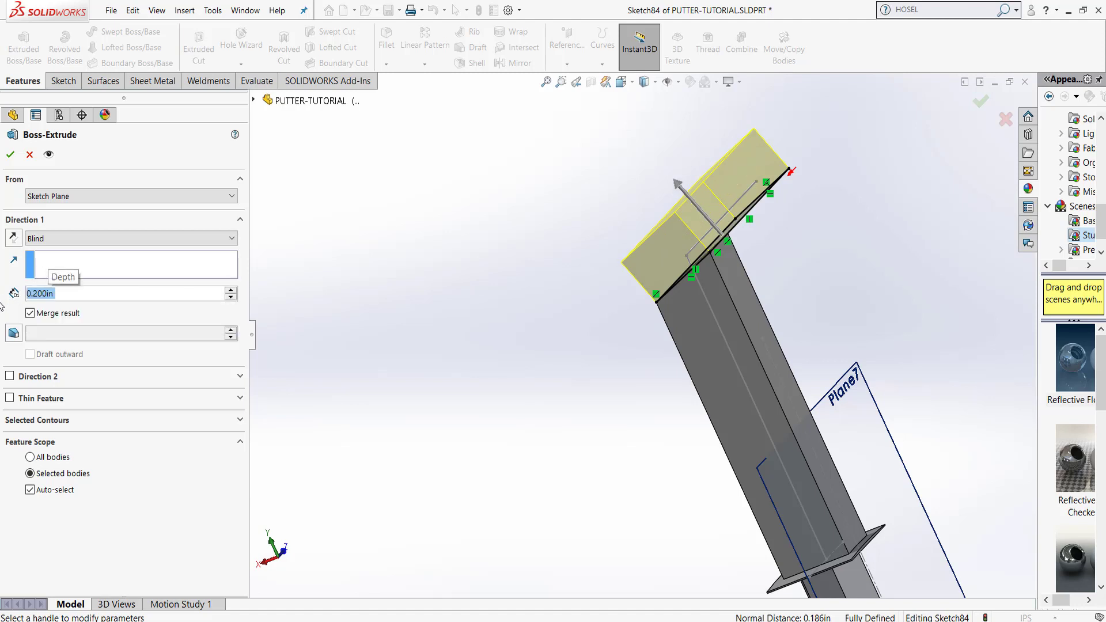
click(11, 156)
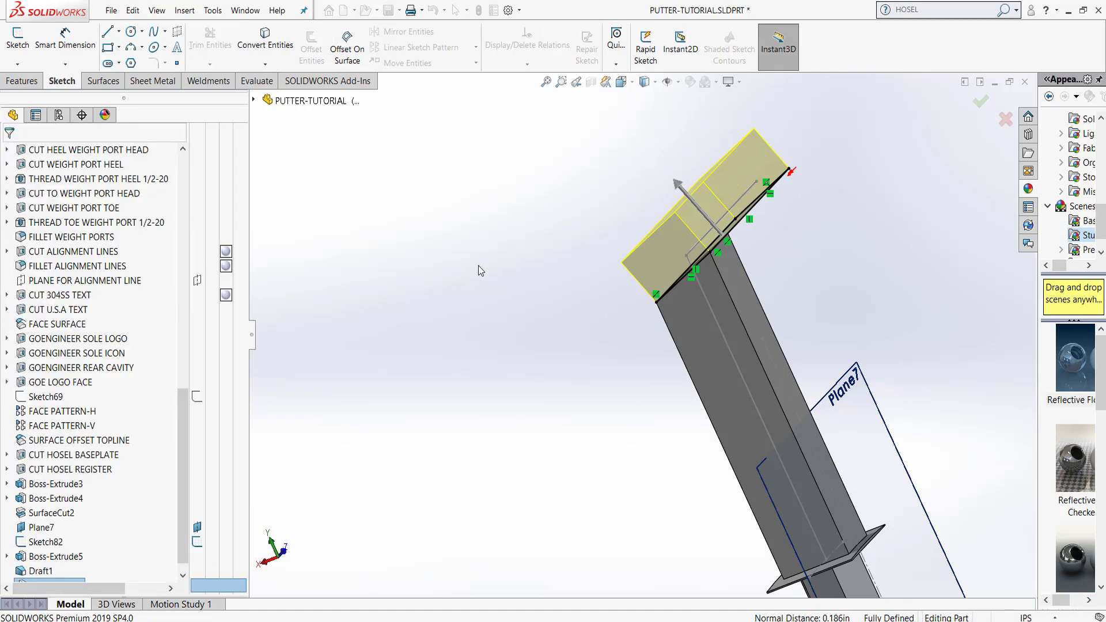
Examine the extruded arm and post against the path sketch and its dimensions
middle_drag(492, 250, 640, 368)
scroll(691, 396, up, 3)
middle_drag(691, 396, 688, 352)
click(694, 323)
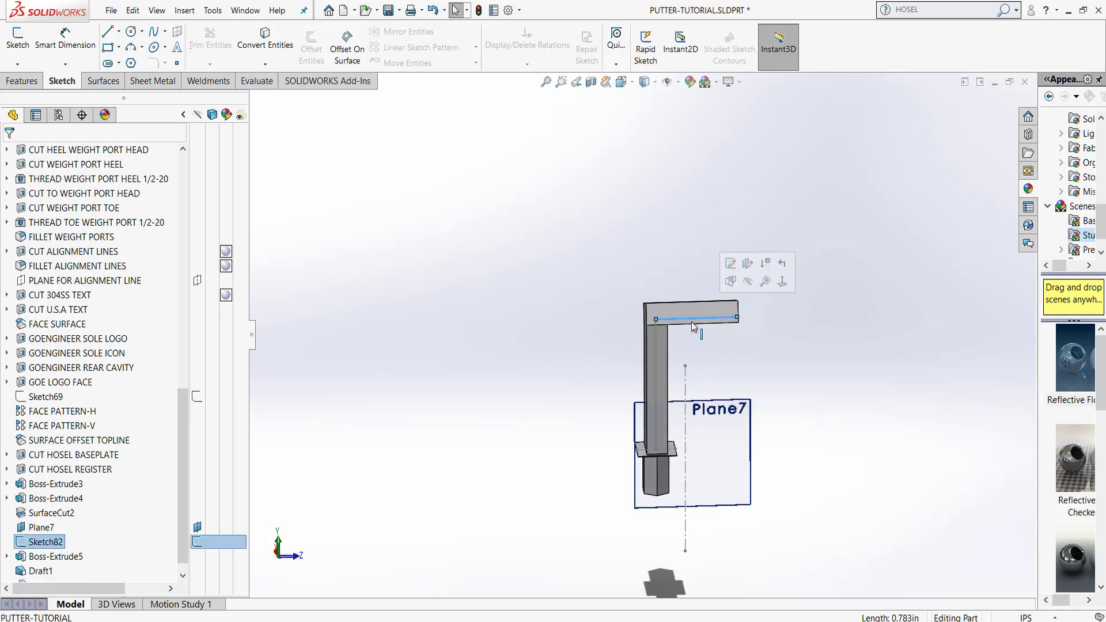
mouse_move(576, 386)
middle_down()
mouse_move(565, 309)
mouse_move(570, 344)
middle_up()
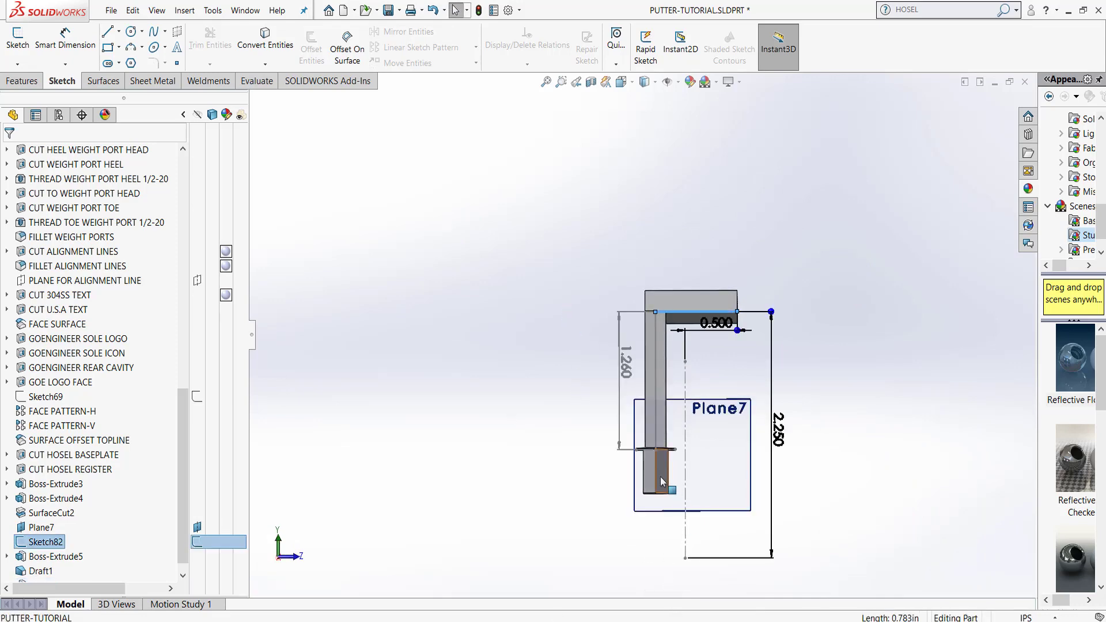
scroll(649, 487, down, 2)
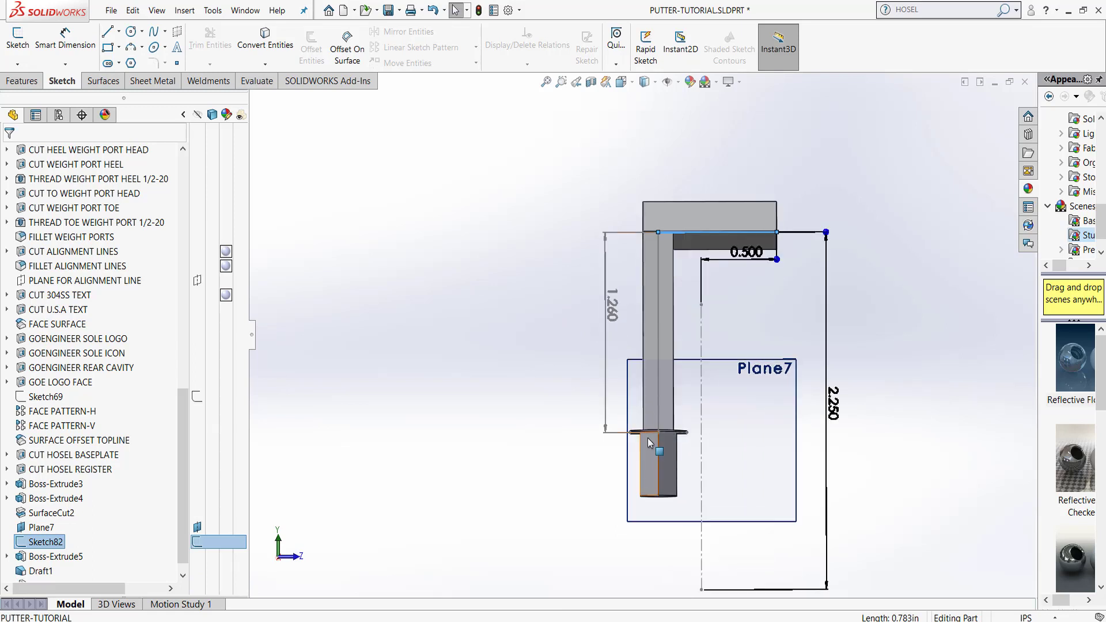
middle_drag(634, 417, 708, 447)
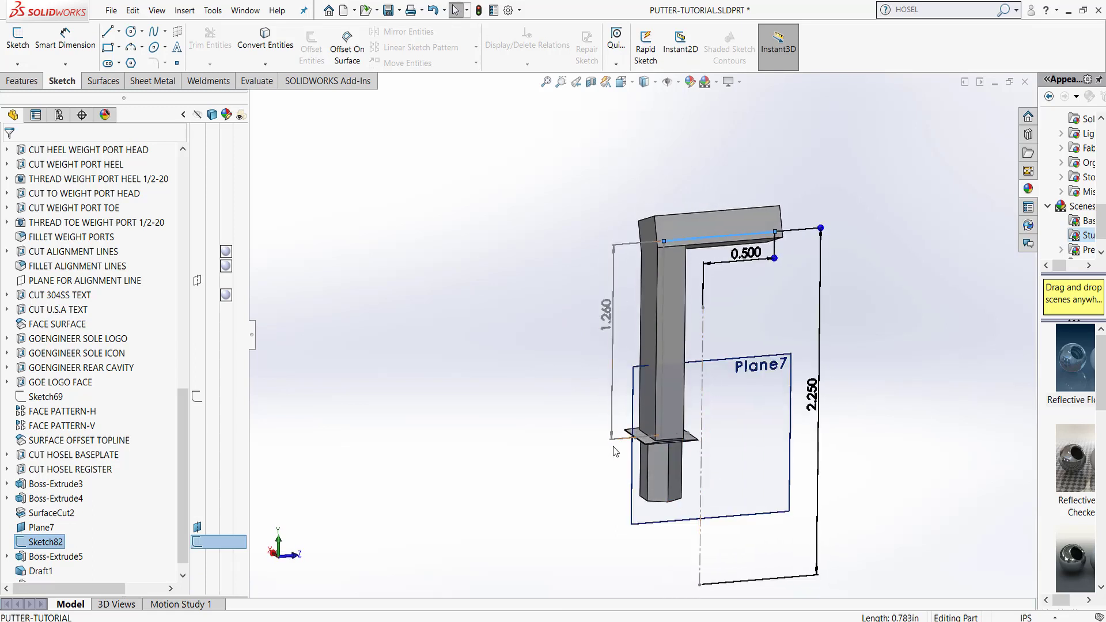
click(725, 410)
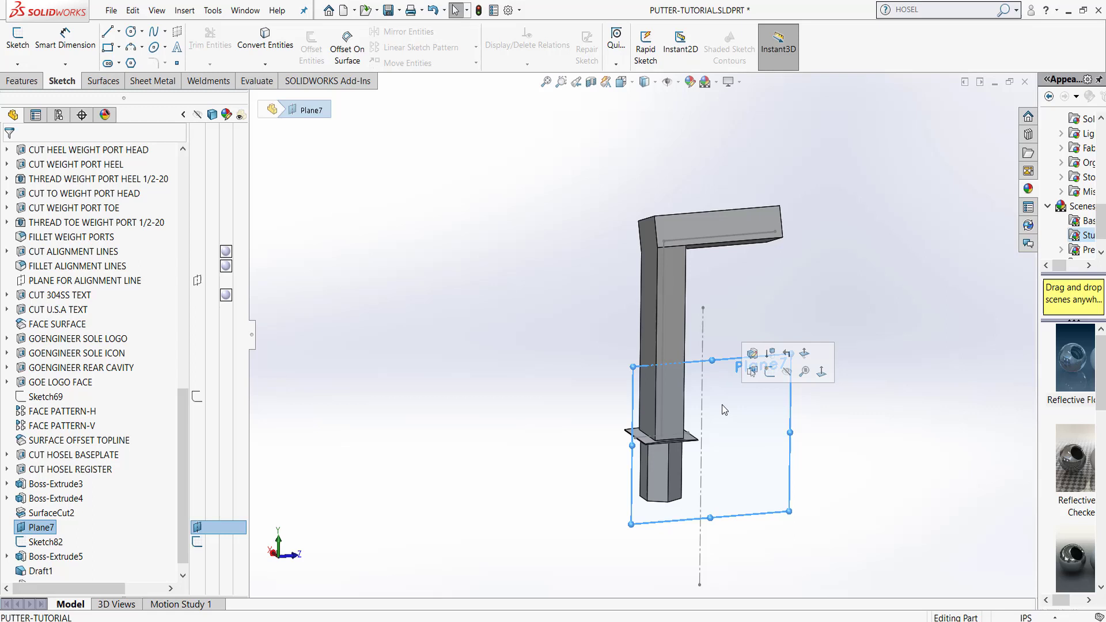
click(767, 377)
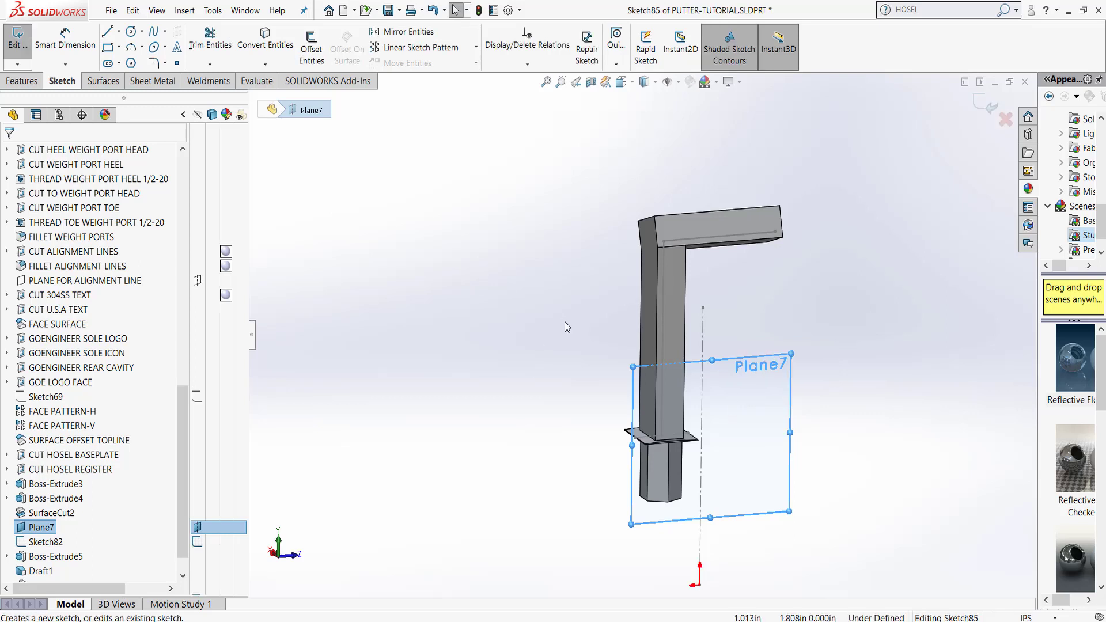
mouse_move(565, 321)
middle_down()
mouse_move(617, 295)
mouse_move(680, 240)
mouse_move(760, 227)
mouse_move(910, 239)
mouse_move(899, 367)
mouse_move(887, 361)
middle_up()
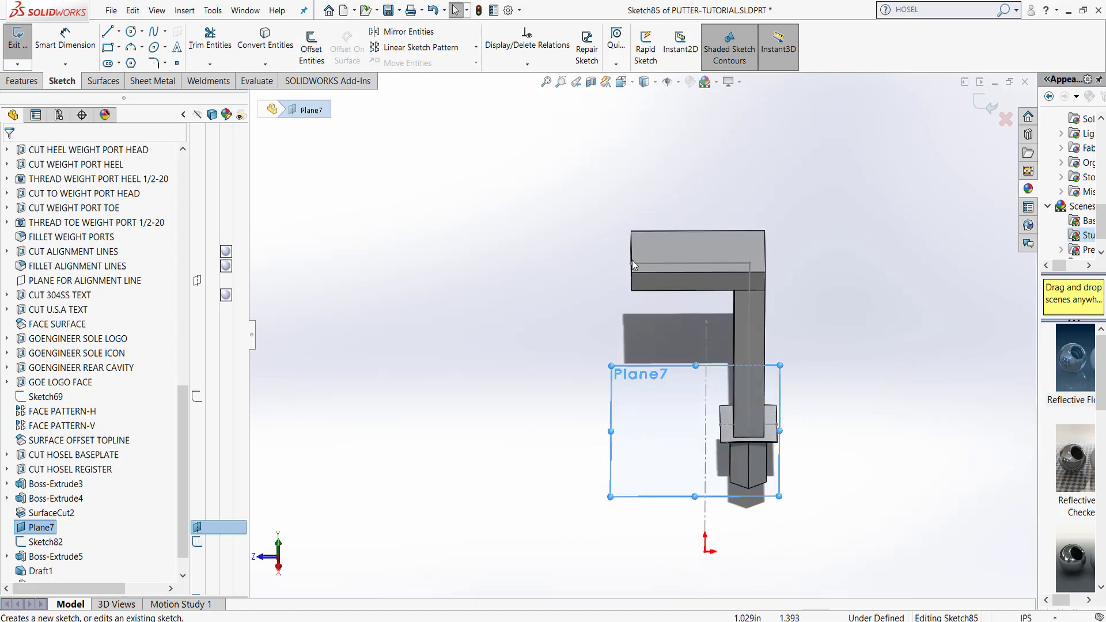
click(513, 240)
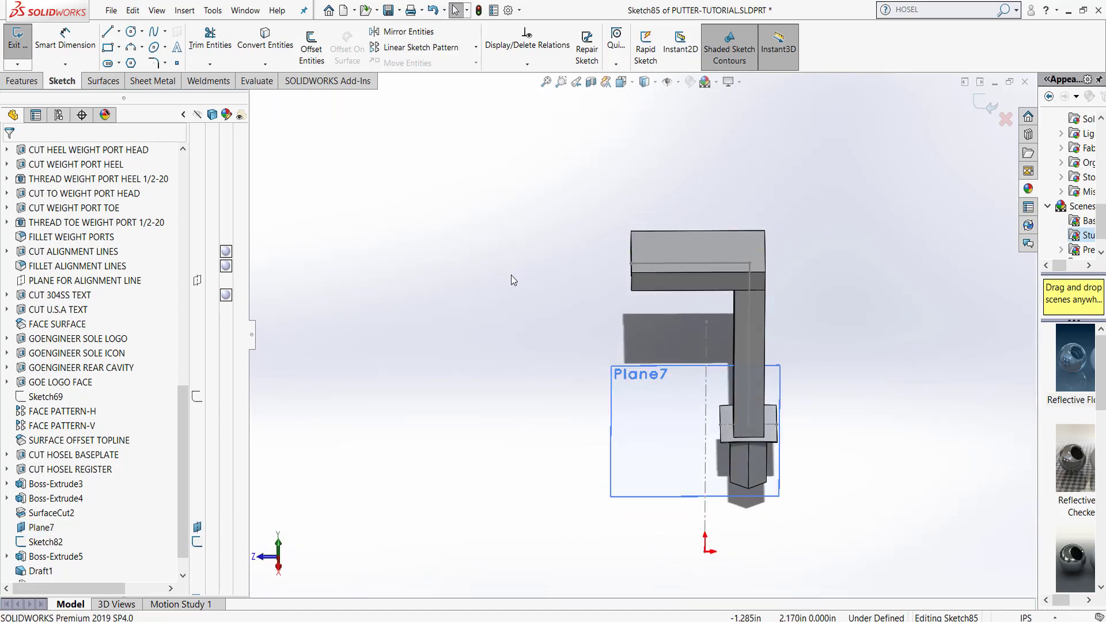
middle_drag(518, 284, 674, 261)
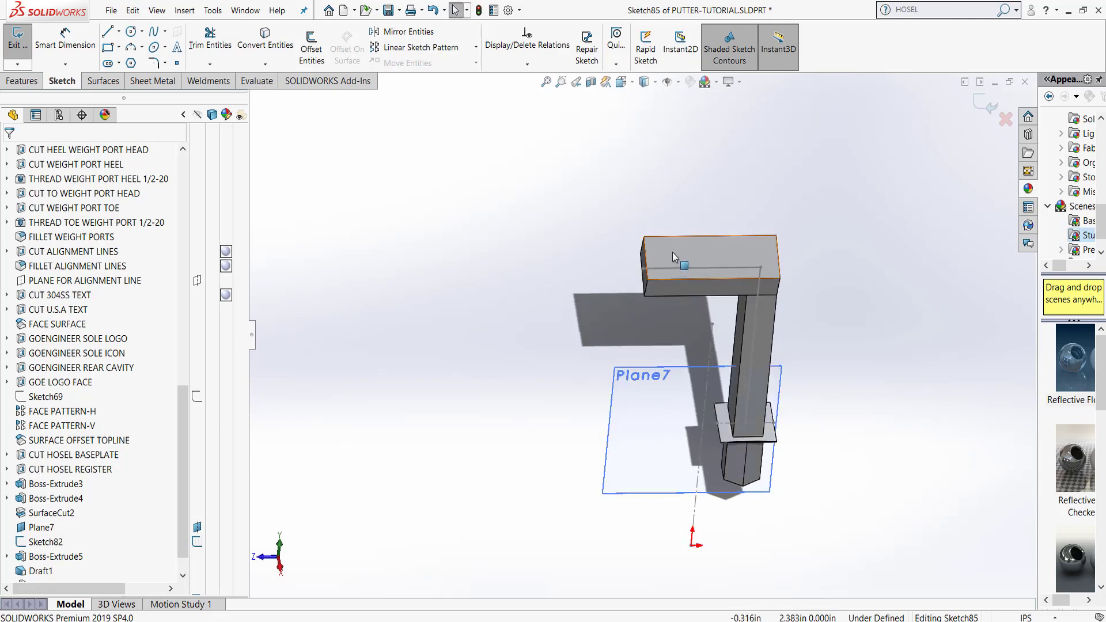
click(672, 254)
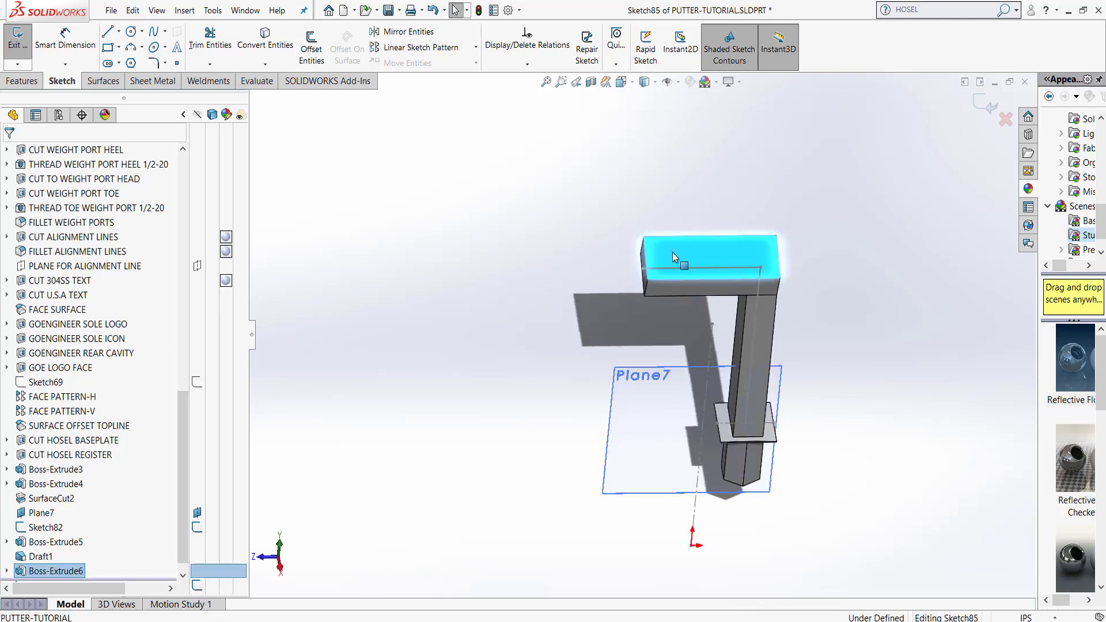
click(131, 31)
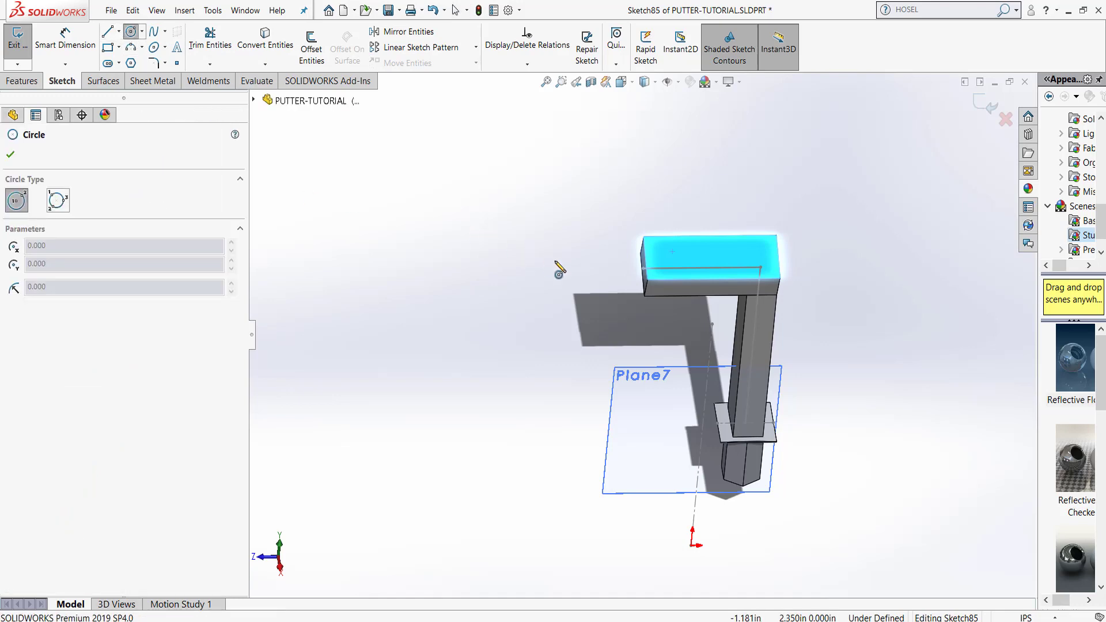
click(584, 273)
click(621, 293)
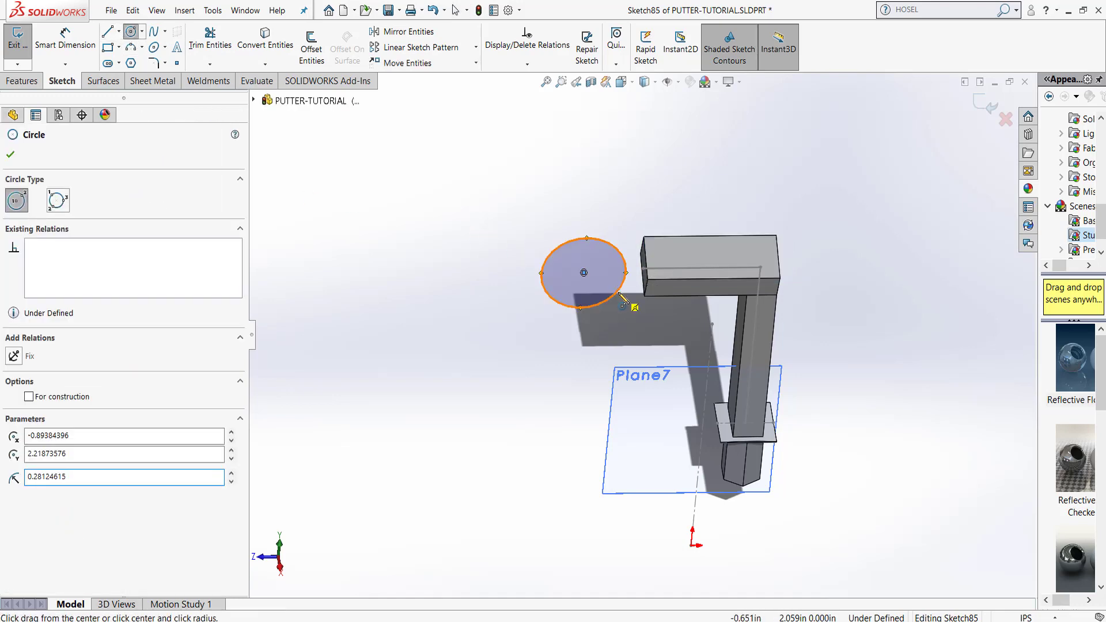
key(Escape)
middle_drag(616, 291, 584, 286)
click(584, 286)
key(Delete)
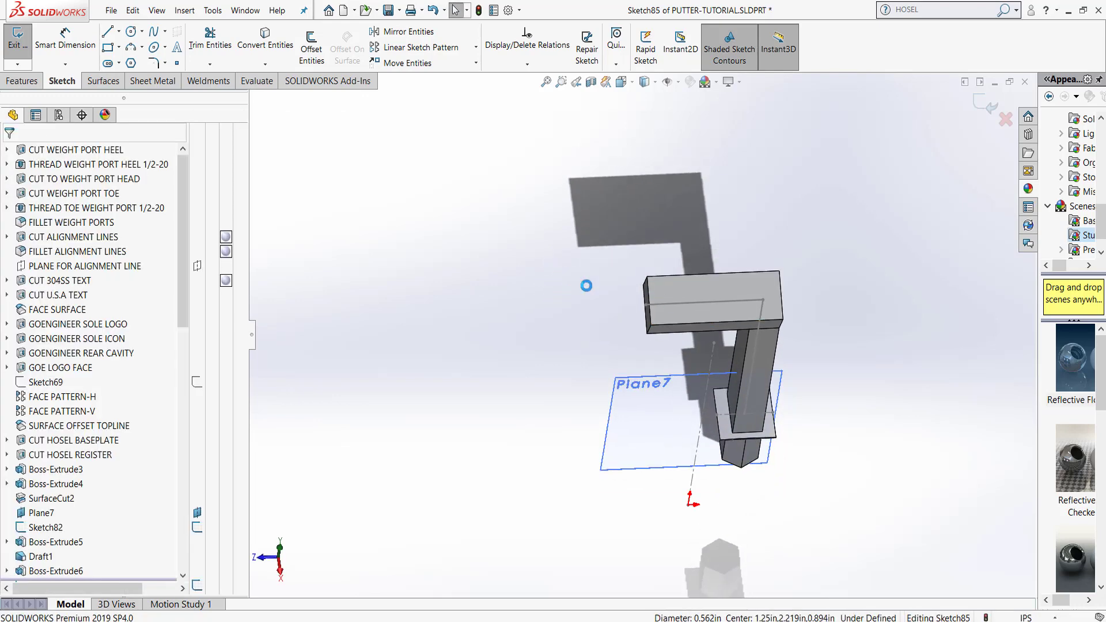
click(986, 103)
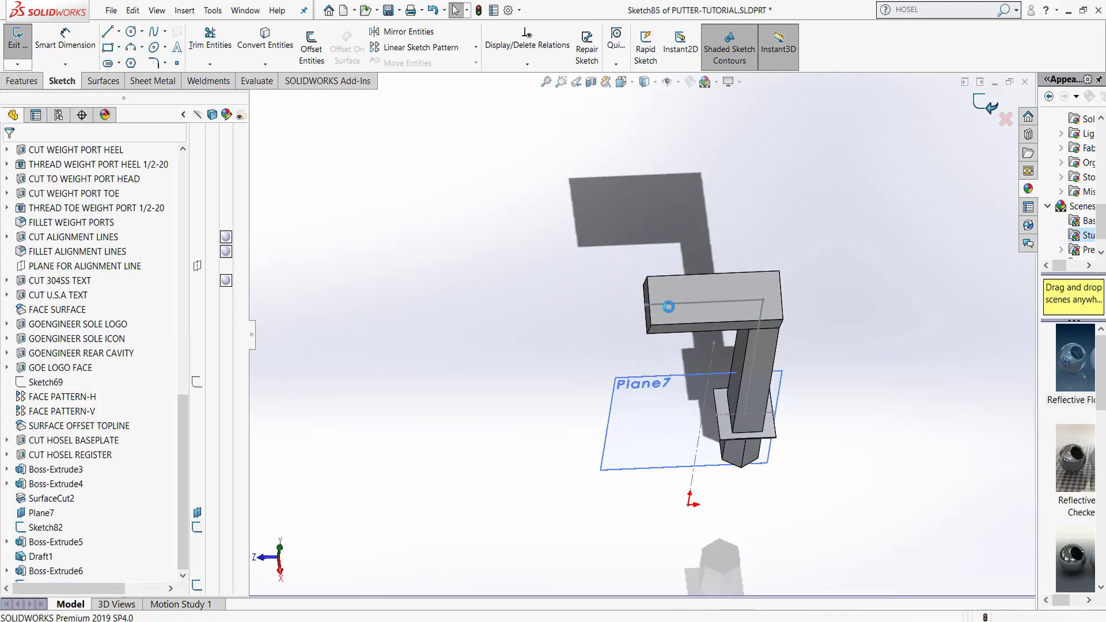
Sketch a circle about 0.461 in in diameter on the plane of the arm's top face, just beyond its free end
click(671, 303)
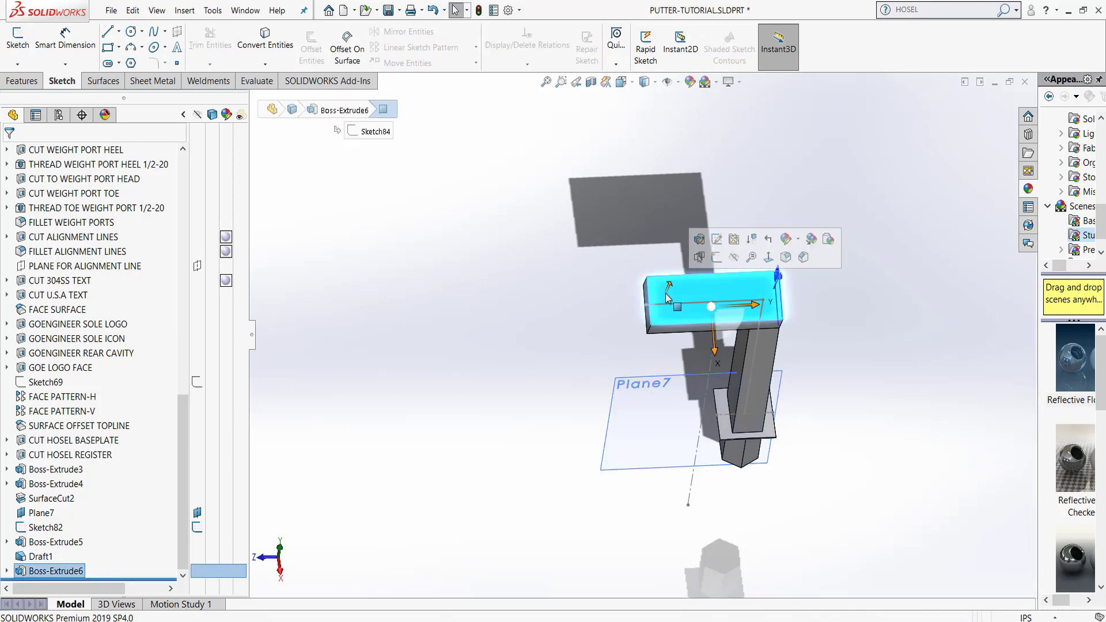
click(715, 258)
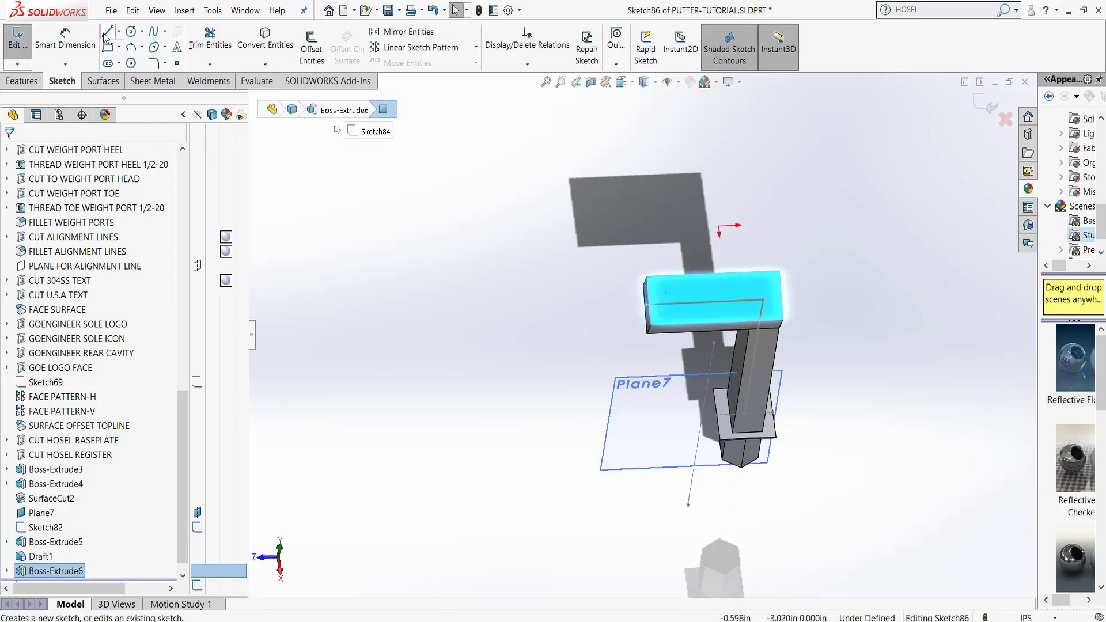
click(131, 33)
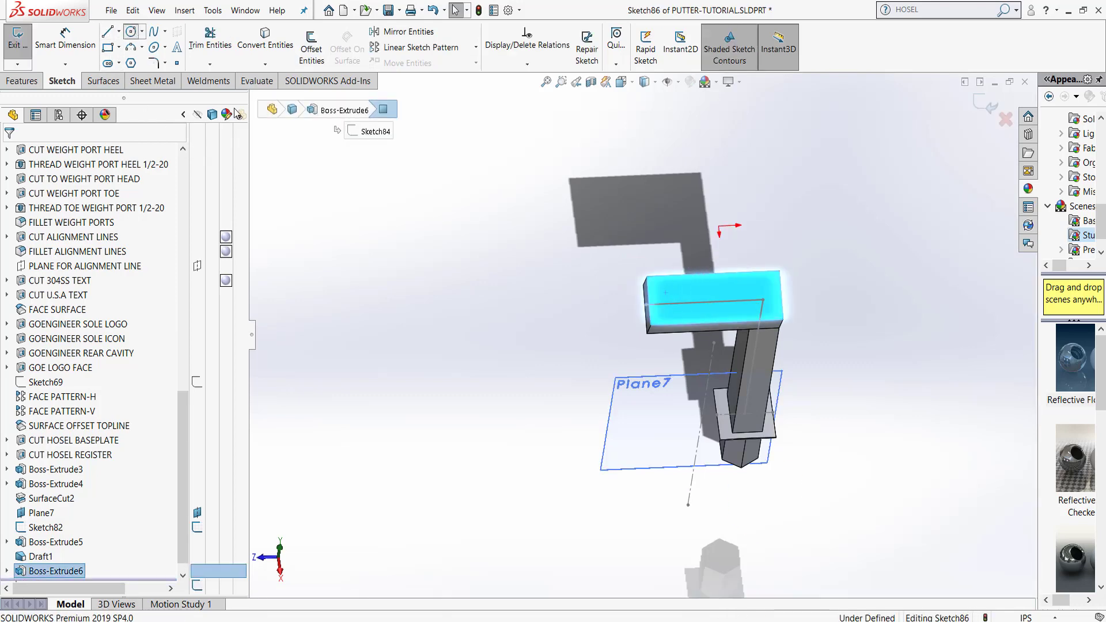
click(567, 309)
click(601, 310)
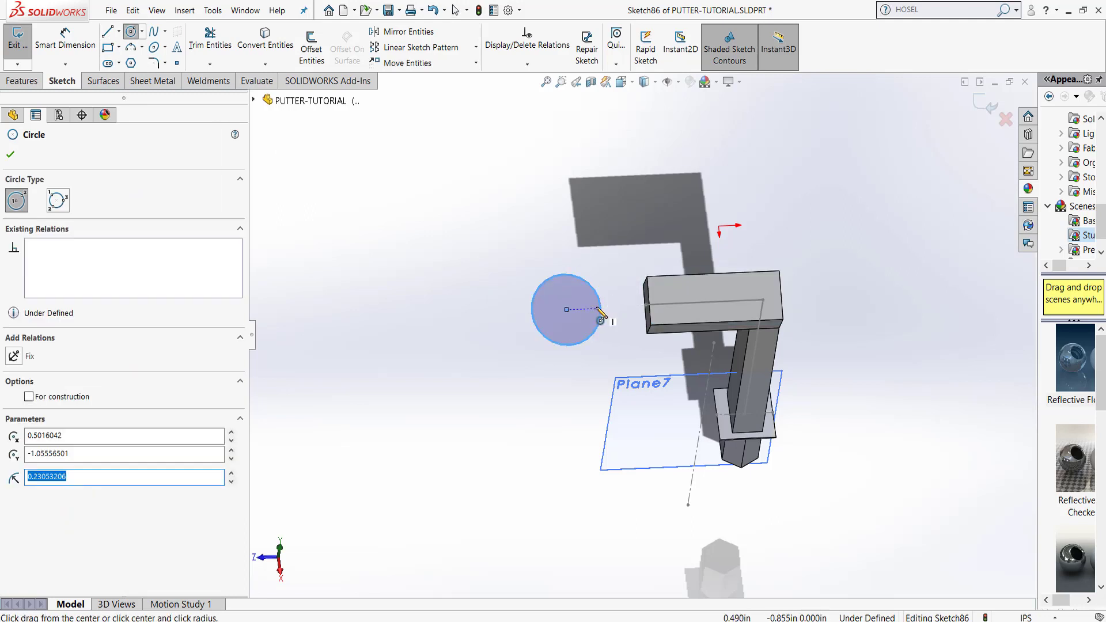
key(Escape)
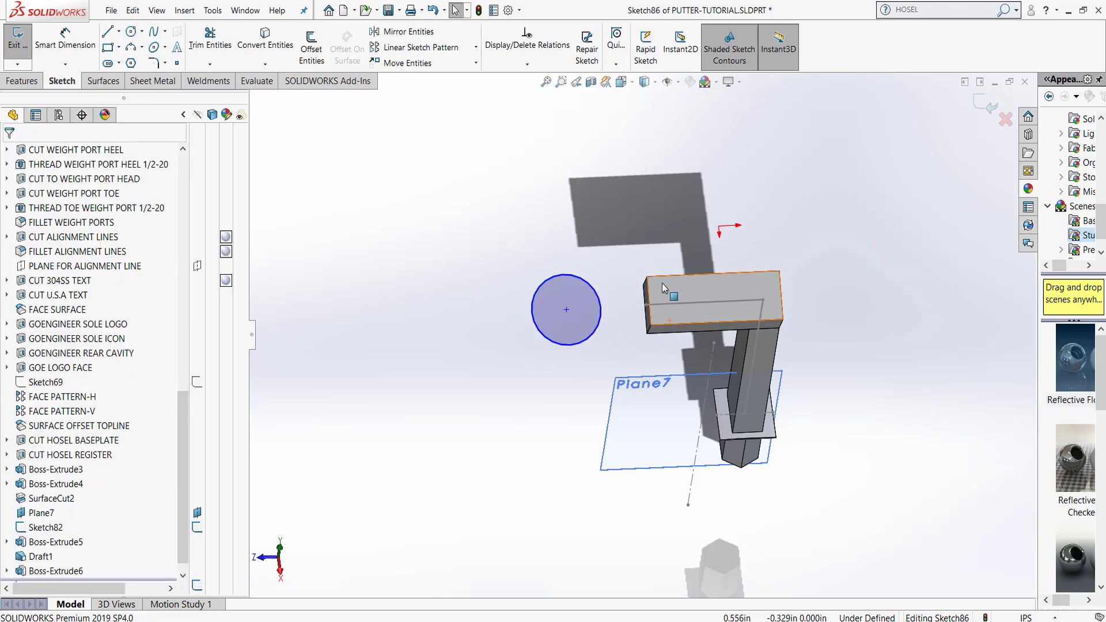
Make the circle coincident with the corner vertex at the free end of the arm's top face
click(571, 280)
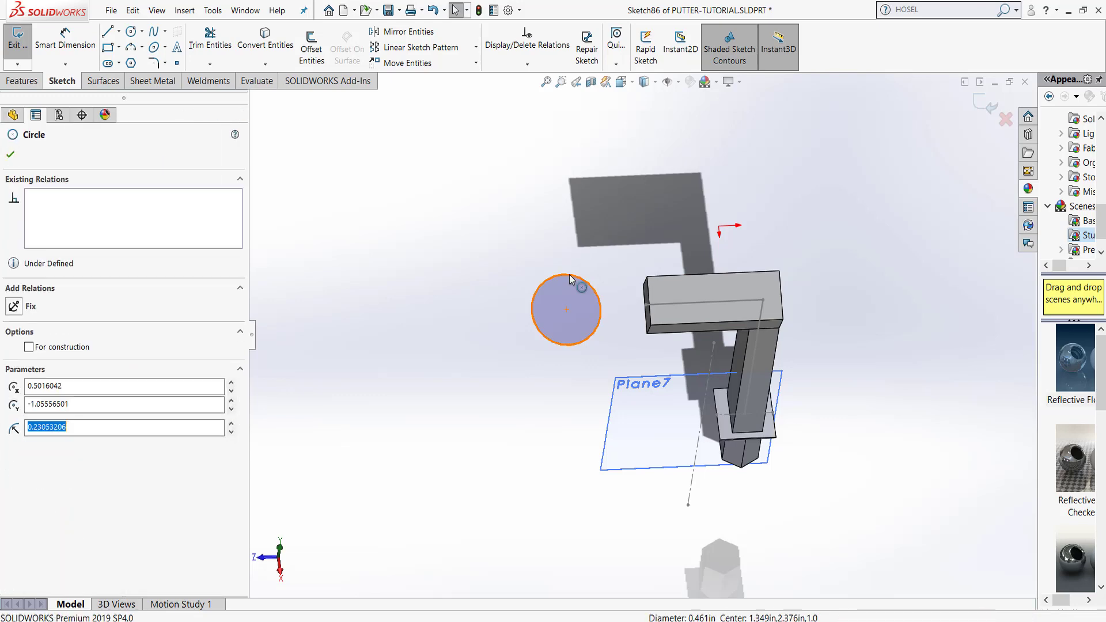
ctrl+click(647, 277)
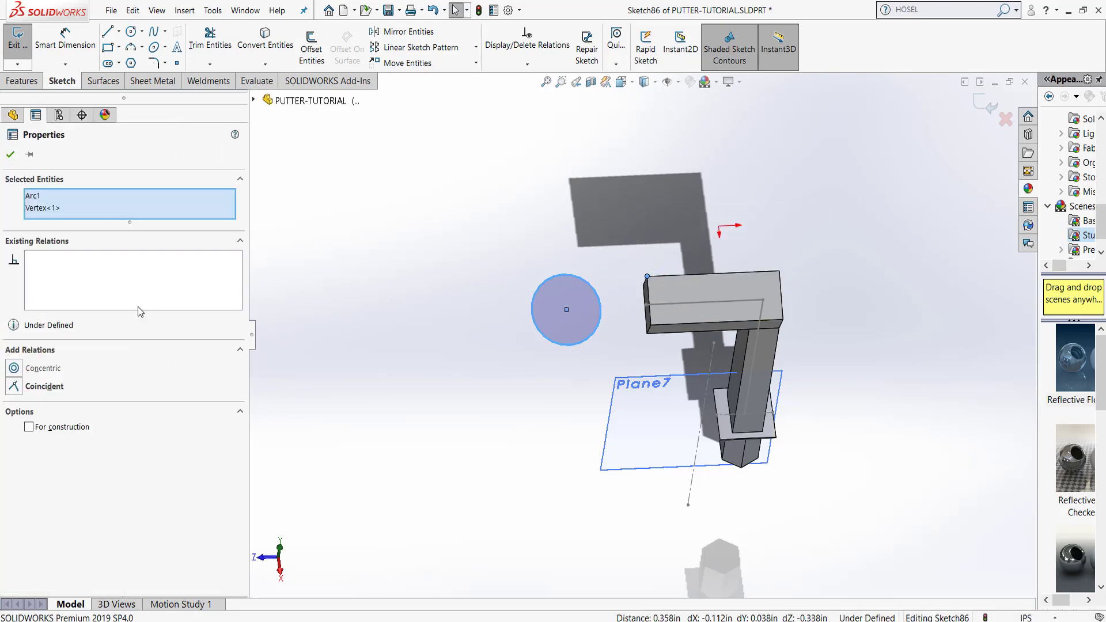
click(14, 386)
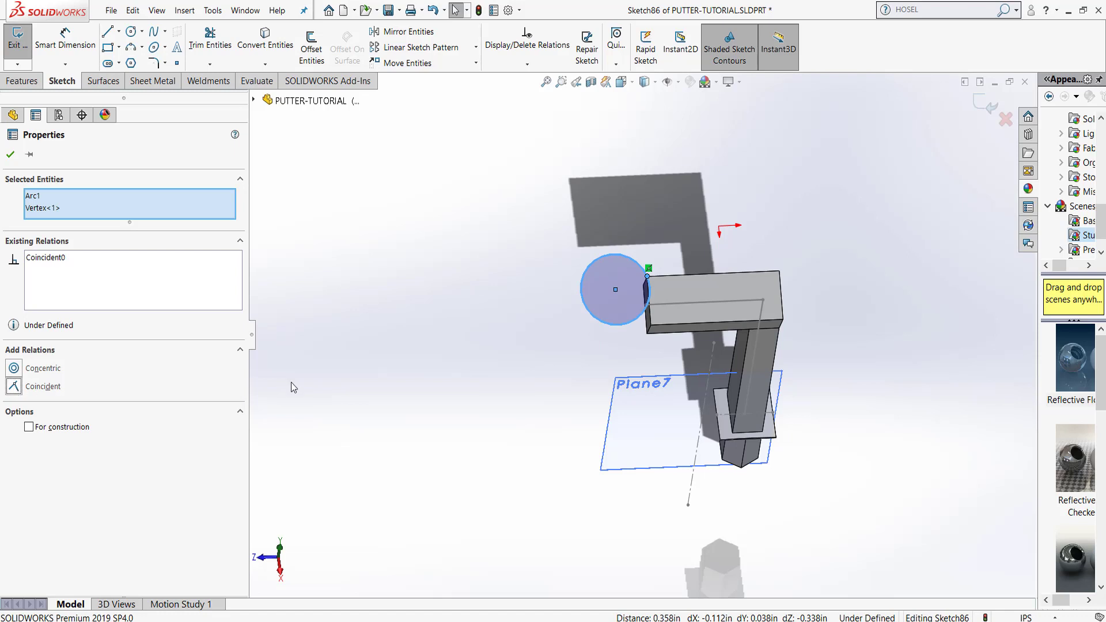
click(574, 358)
Make the circle's center coincident with the short edge at the free end of the arm's top face
click(615, 290)
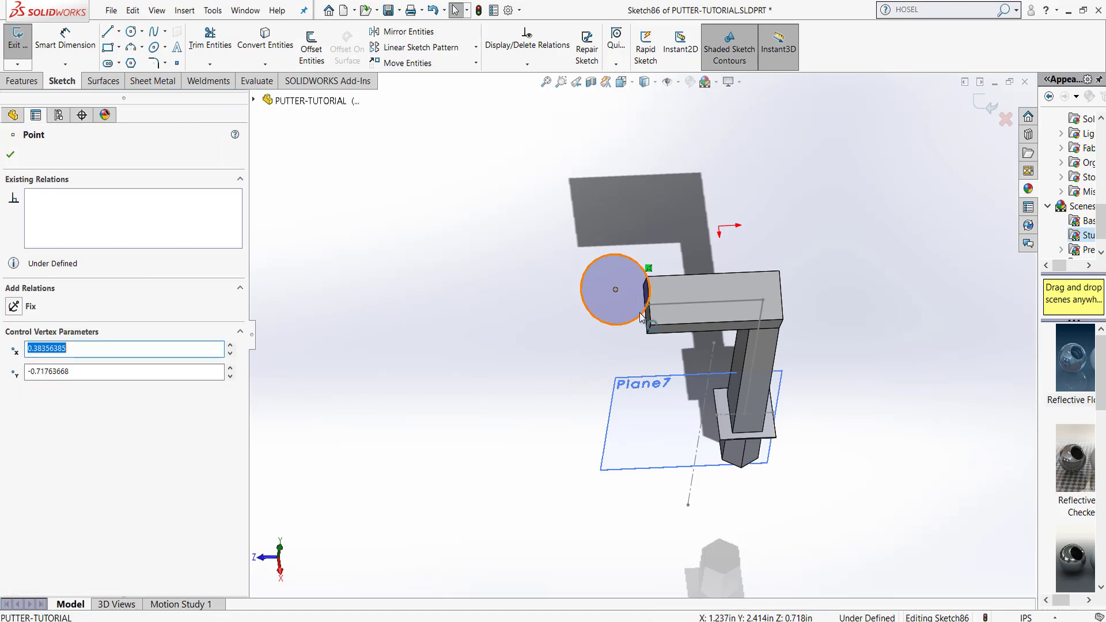
click(647, 305)
ctrl+click(615, 290)
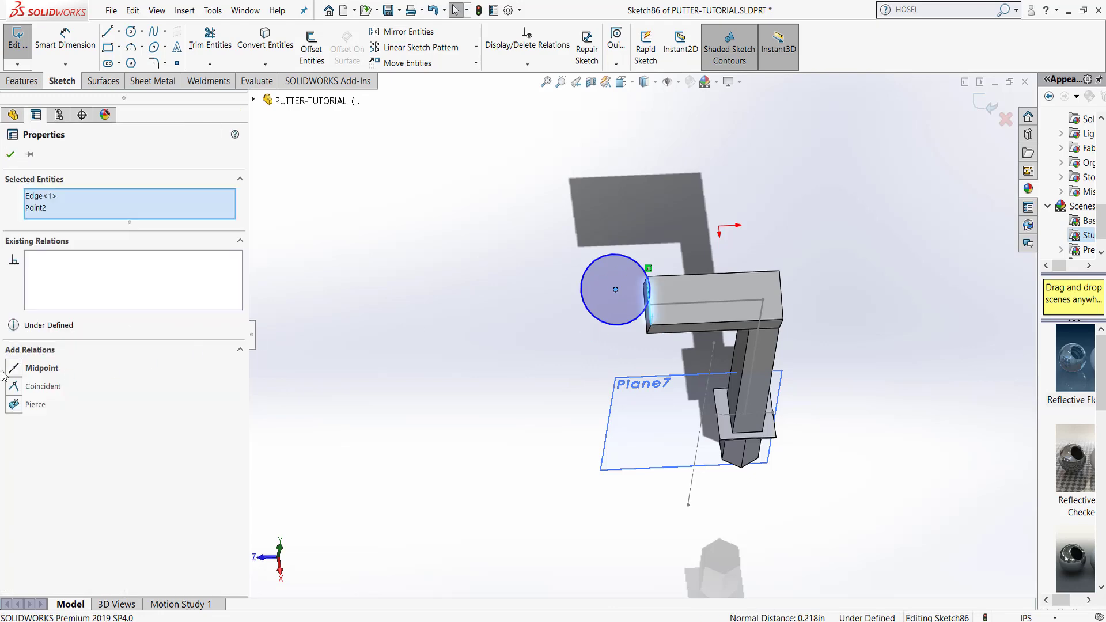
click(15, 387)
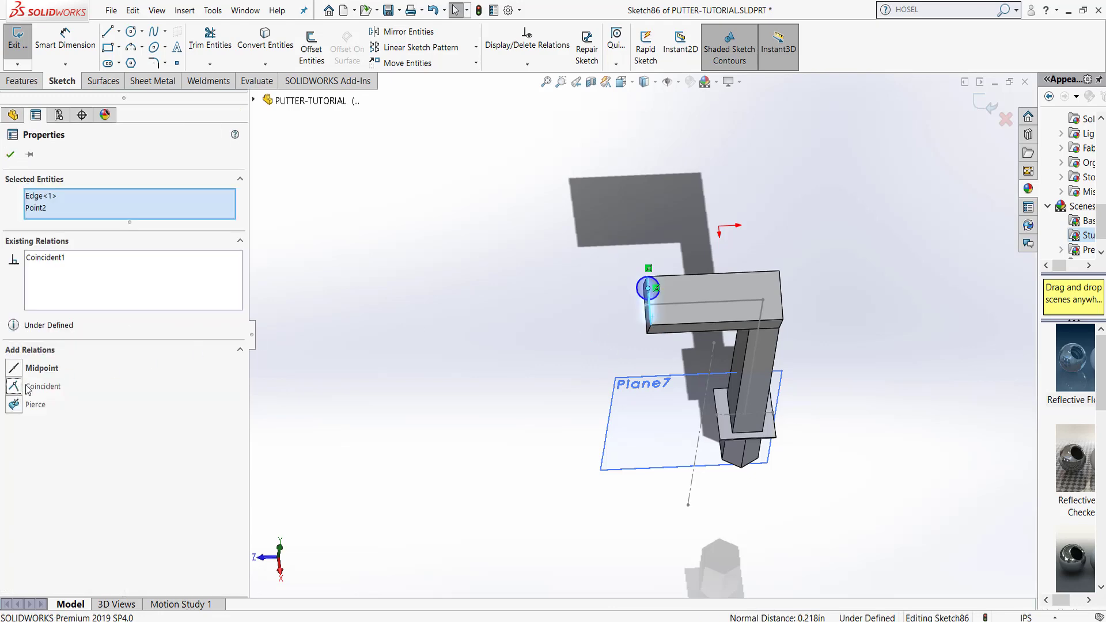
click(593, 363)
Enlarge the circle to about 0.530 in in diameter, moving its center along the arm's end edge
scroll(637, 314, down, 8)
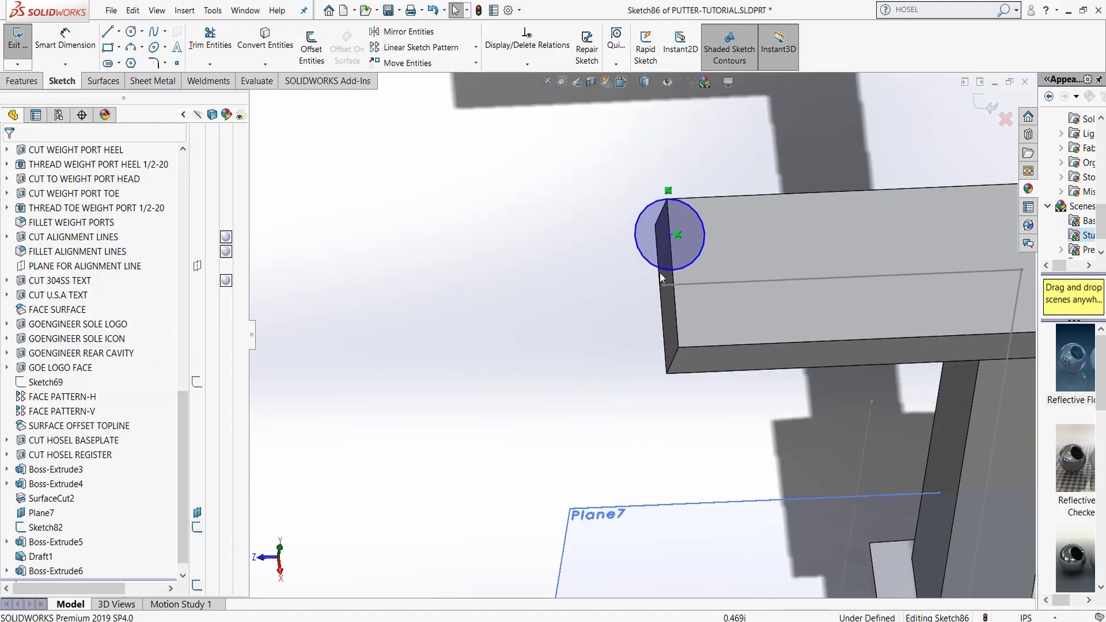
drag(690, 282, 726, 320)
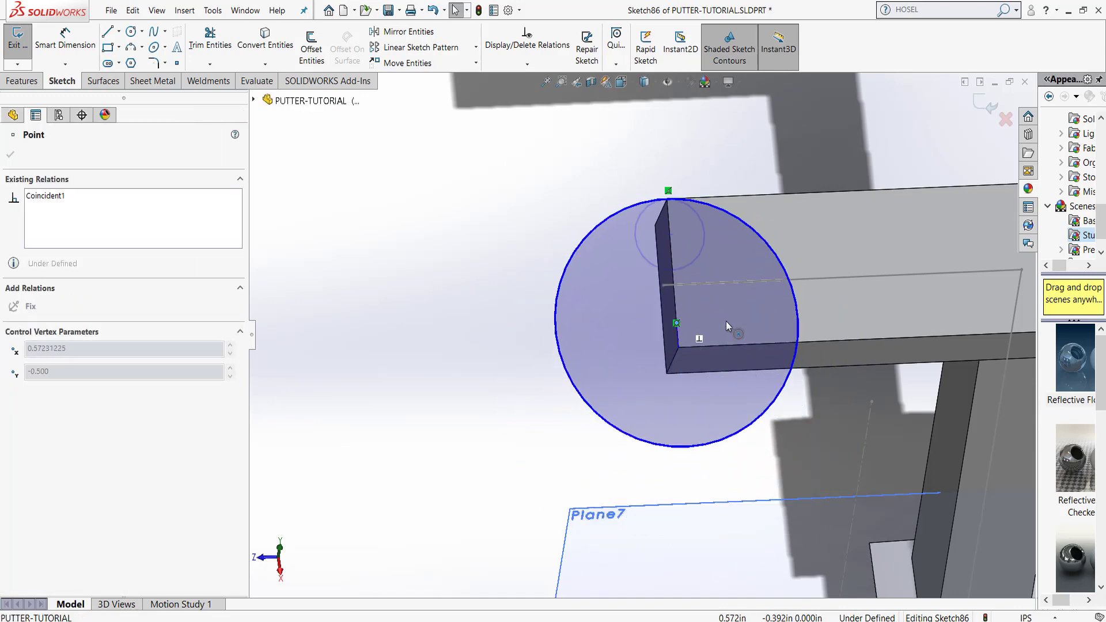
click(464, 340)
middle_drag(465, 341, 518, 332)
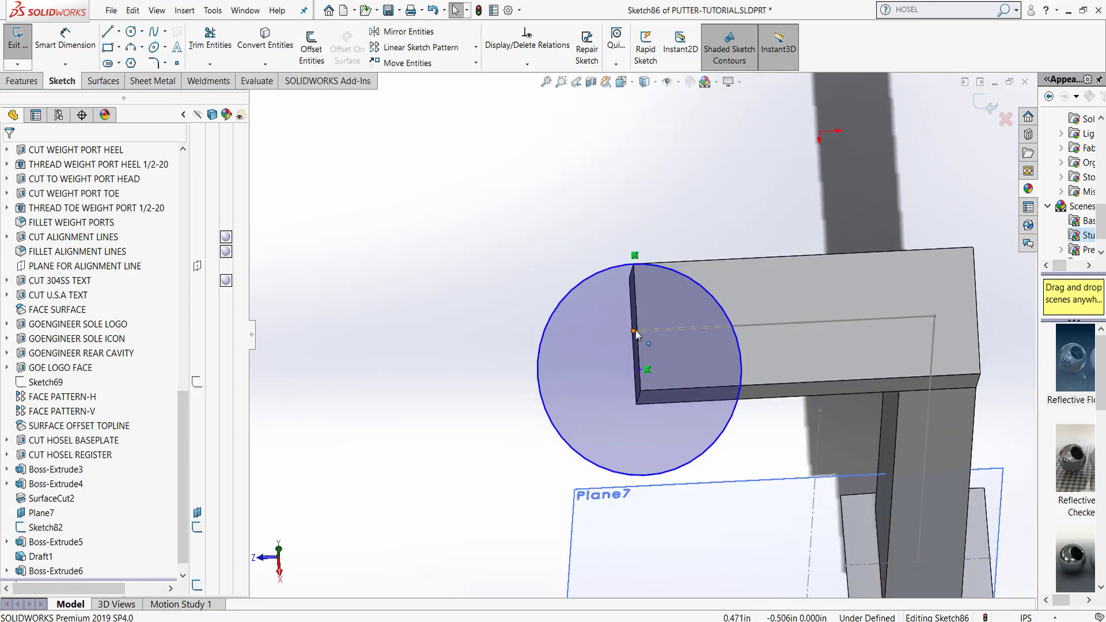
Dimension the circle with a diameter of 0.450 in
click(65, 41)
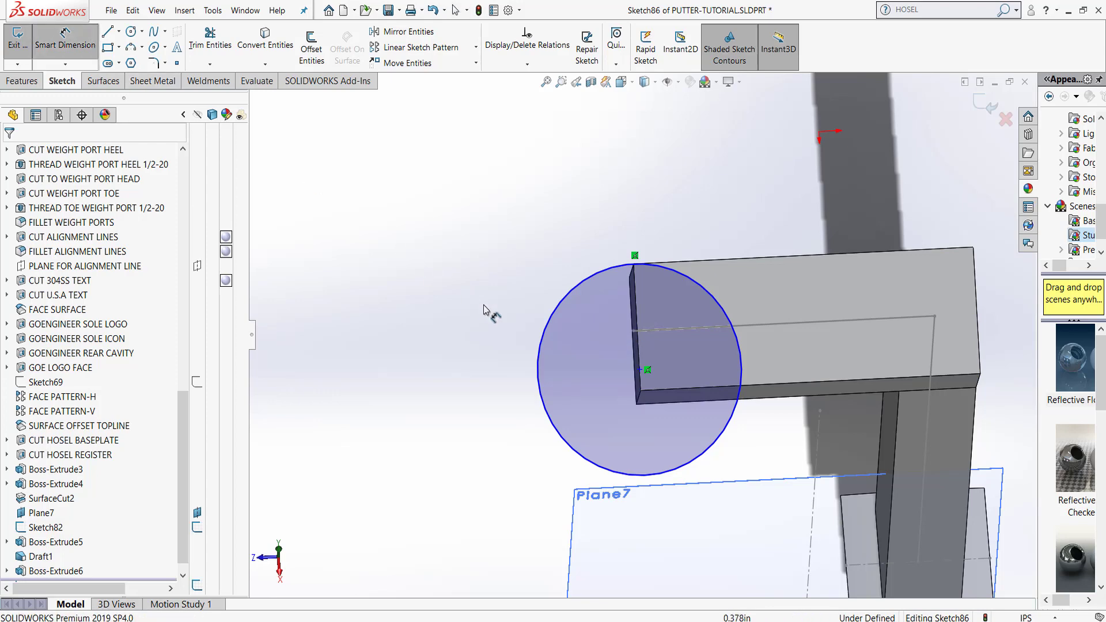
click(541, 291)
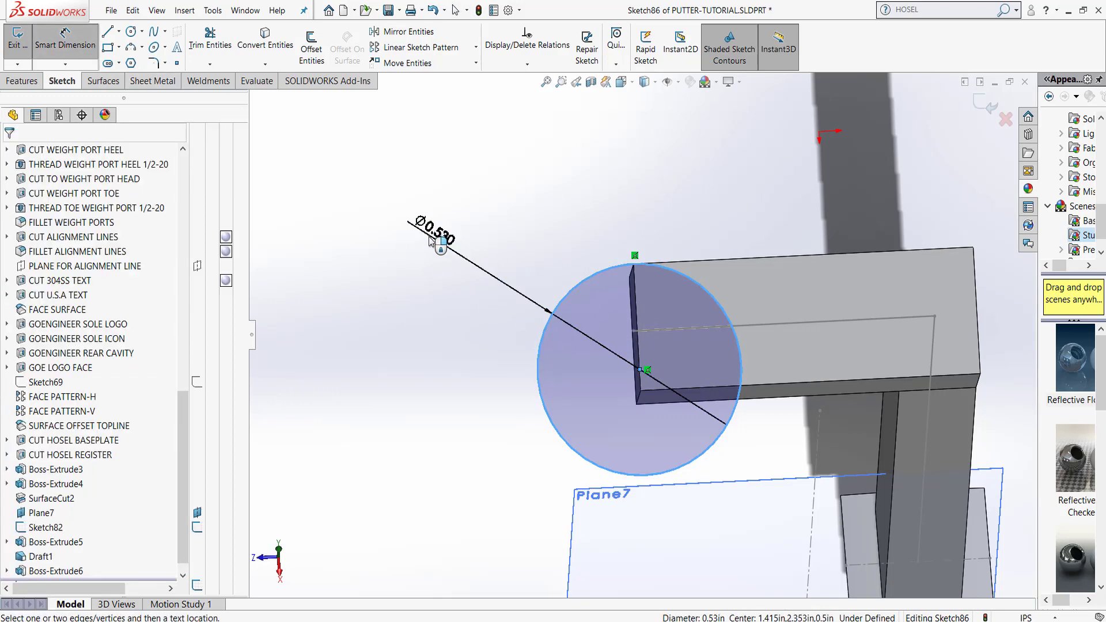
click(431, 241)
text(.45)
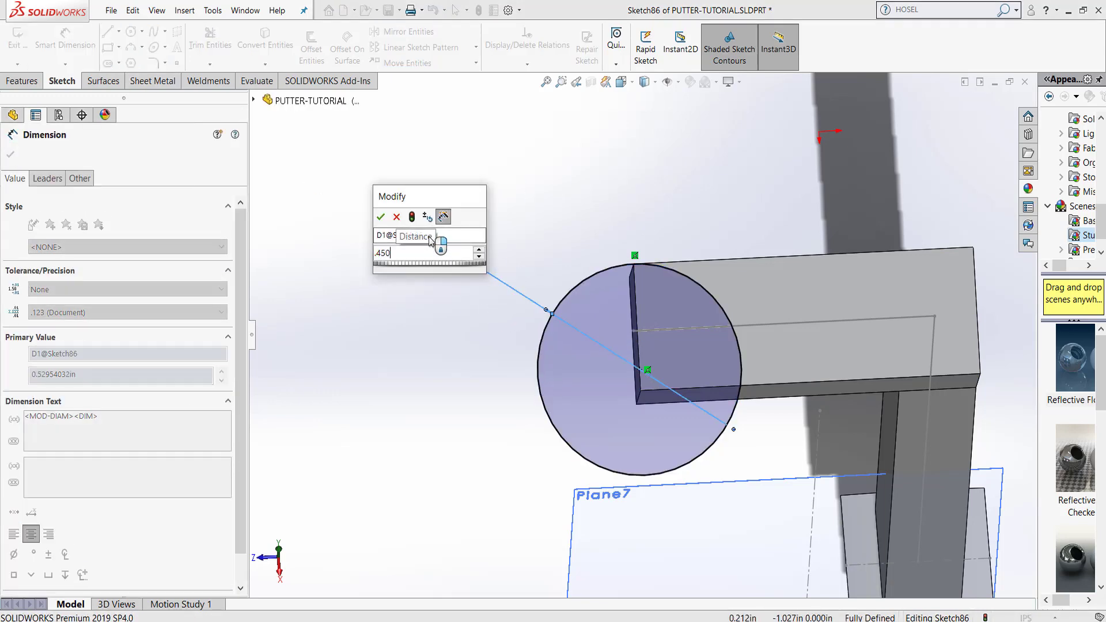
key(Return)
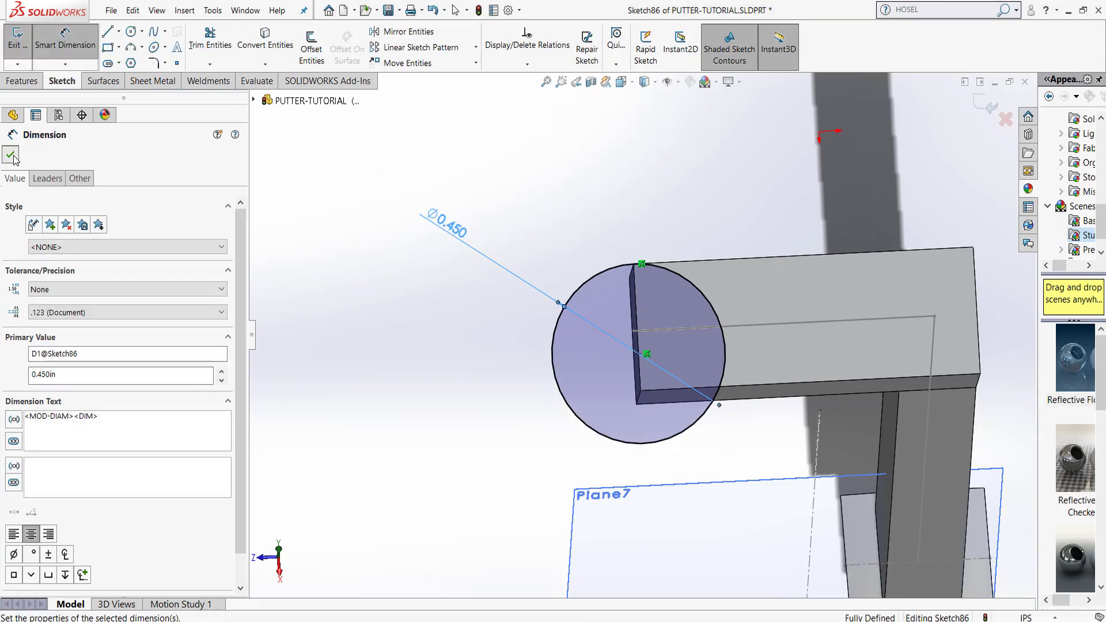
click(11, 154)
Start an Extruded Boss/Base from the circle sketch, using the underside face of the hosel's top arm as the Surface/Face/Plane start condition
mouse_move(589, 361)
middle_down()
mouse_move(696, 289)
mouse_move(658, 320)
middle_up()
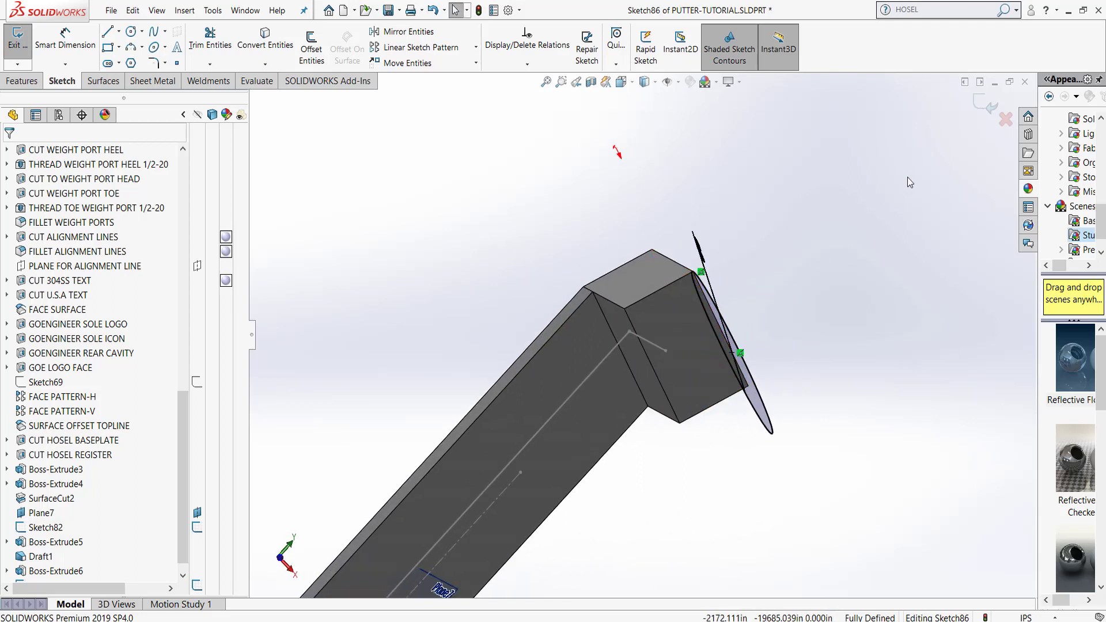
middle_drag(823, 241, 741, 295)
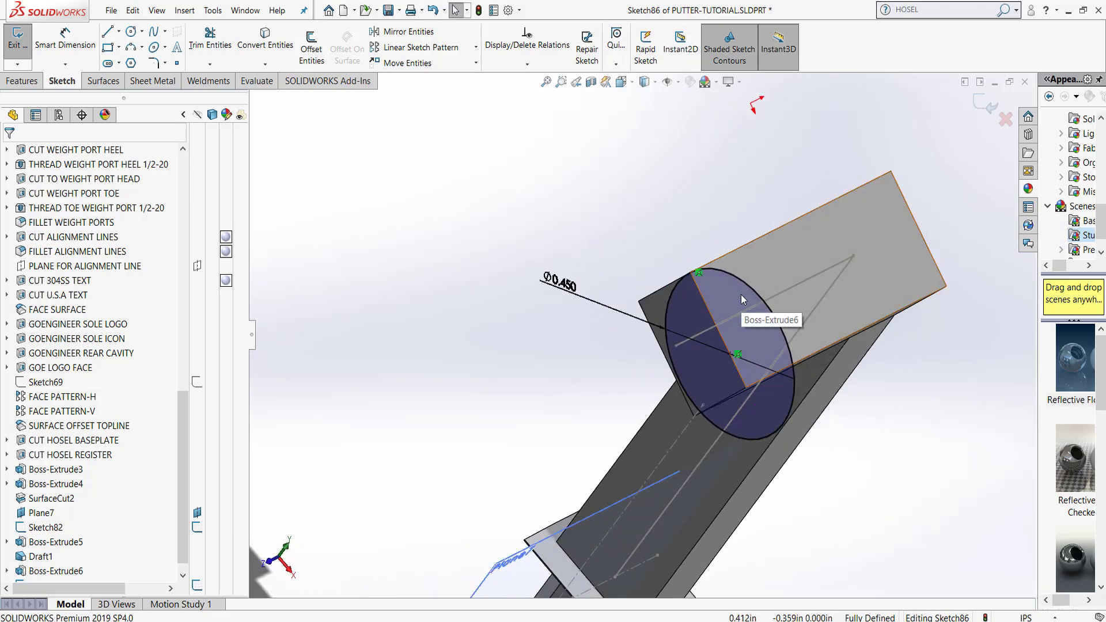
click(15, 82)
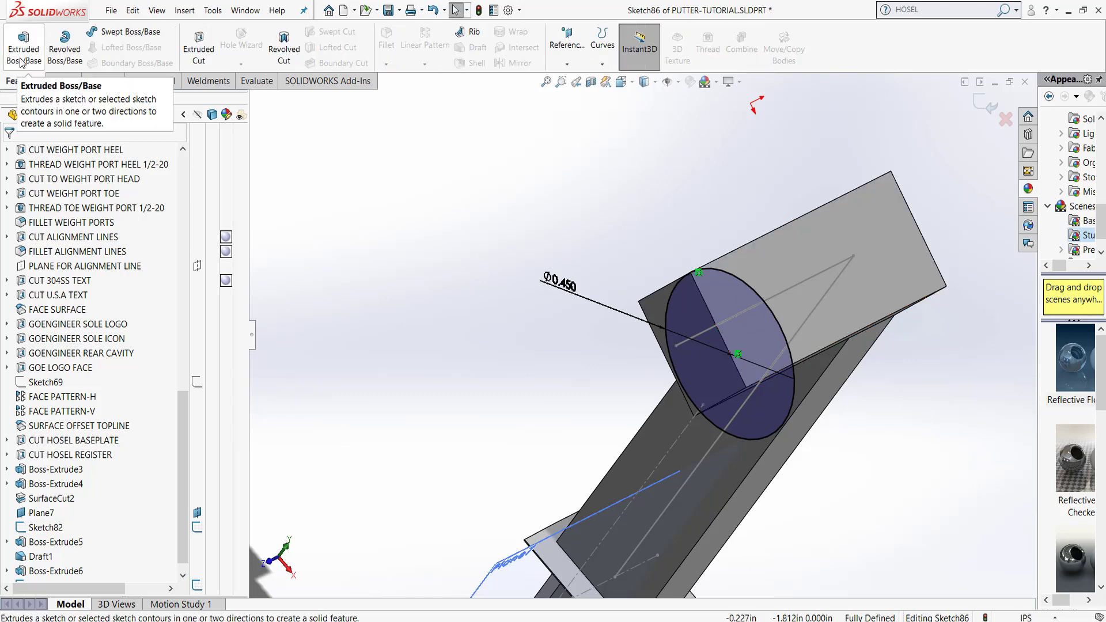
click(20, 62)
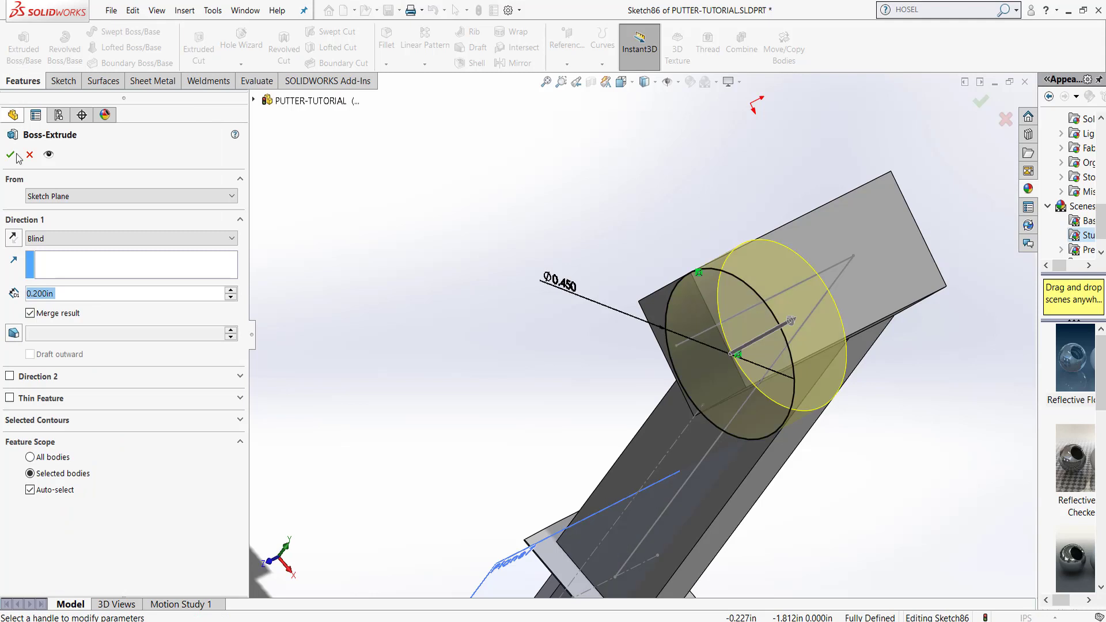
click(47, 199)
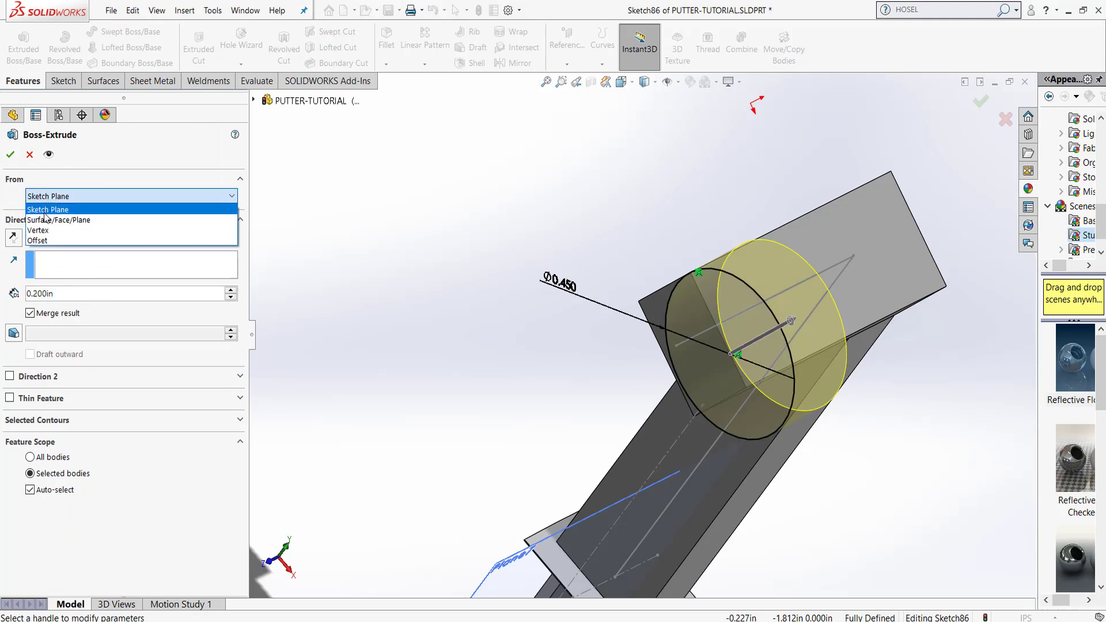
click(45, 212)
click(48, 201)
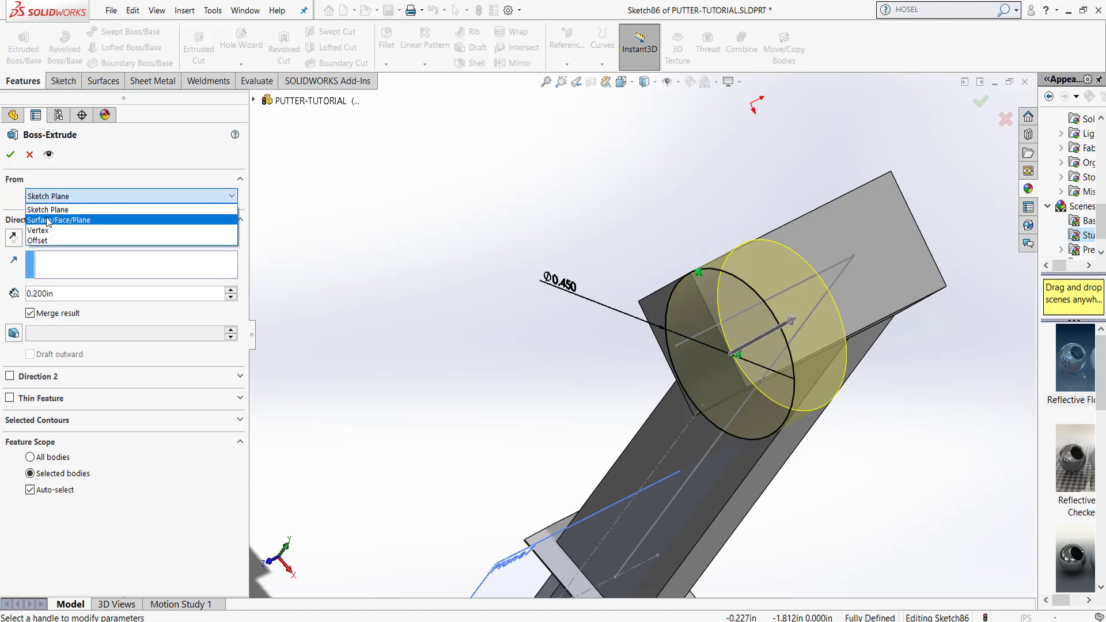
click(47, 221)
middle_drag(536, 374, 905, 275)
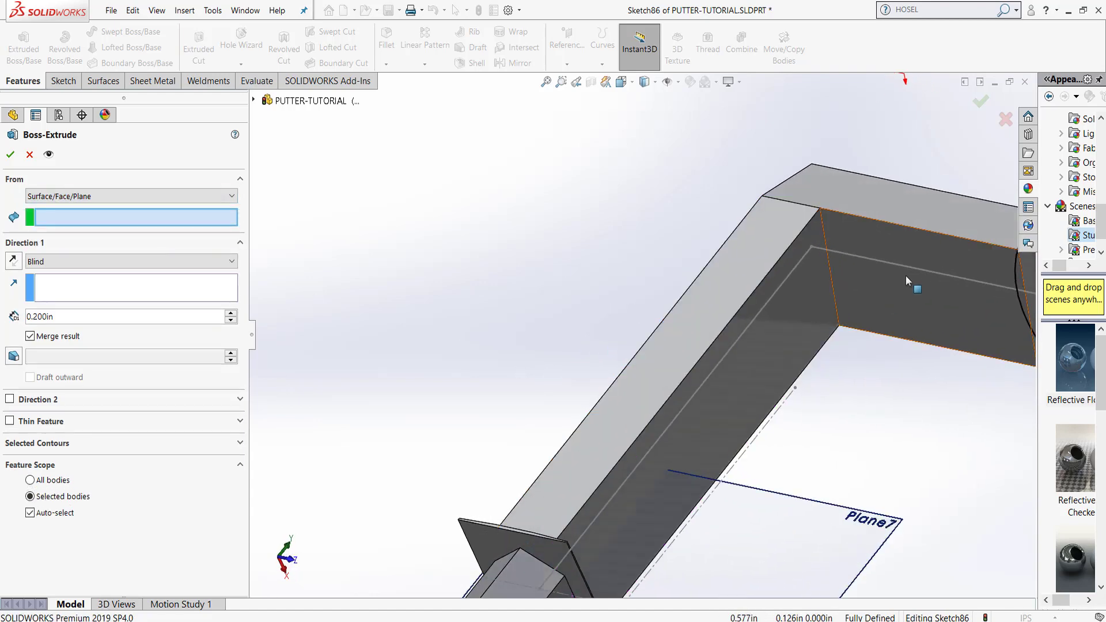
click(935, 257)
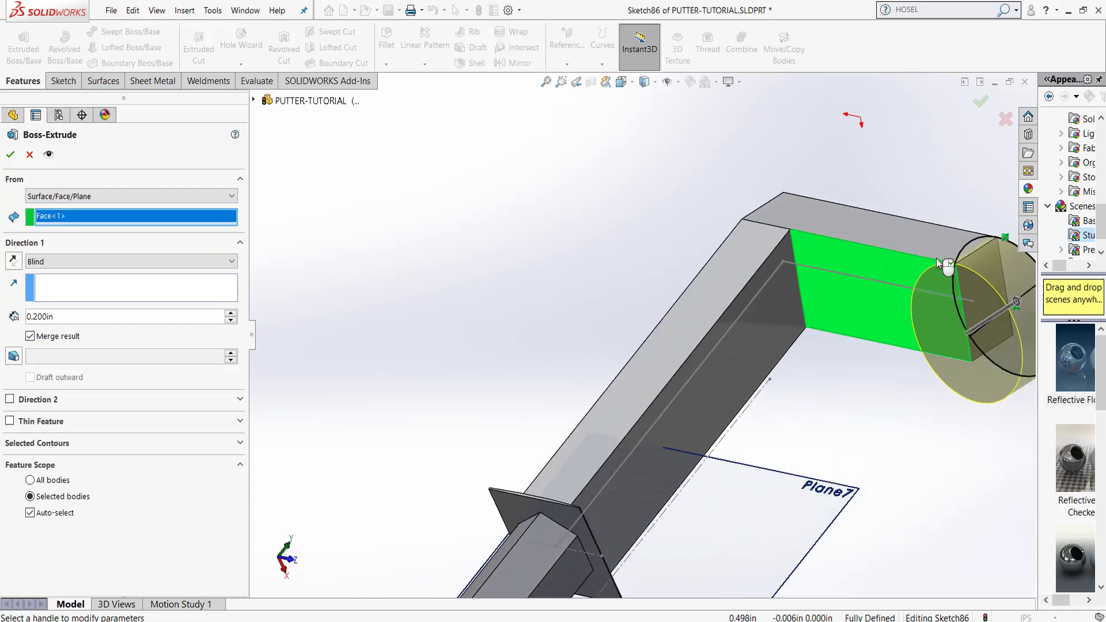
scroll(910, 275, up, 3)
middle_drag(884, 291, 893, 320)
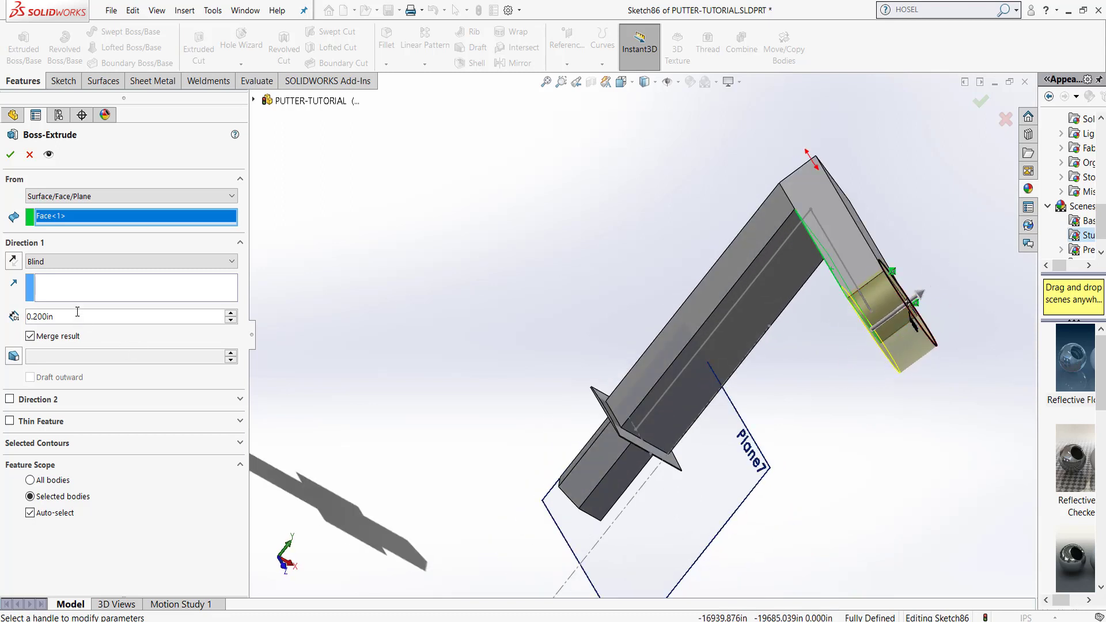
Set the boss's blind extrusion depth to 0.750 in and create it, merged with the hosel arm
drag(71, 316, 7, 315)
text(.75)
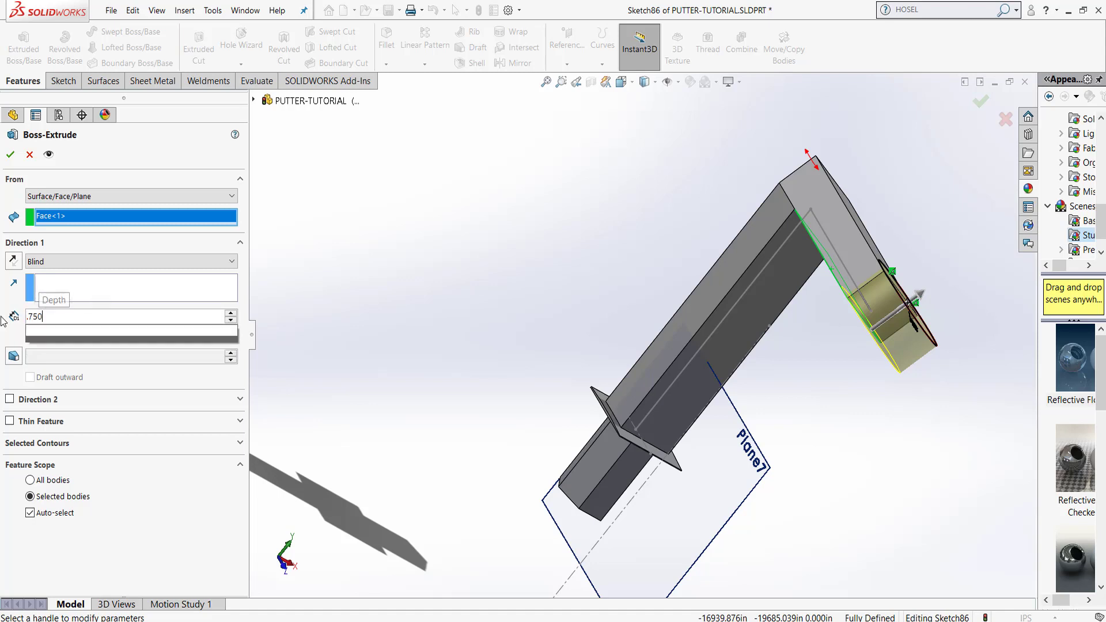
key(Return)
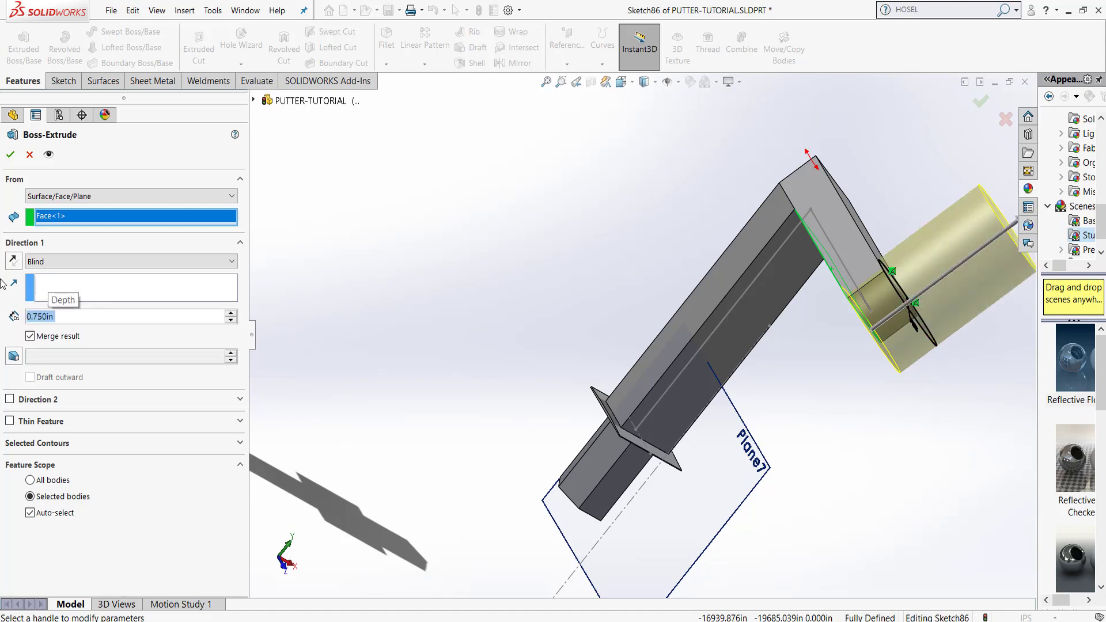
middle_drag(743, 380, 809, 332)
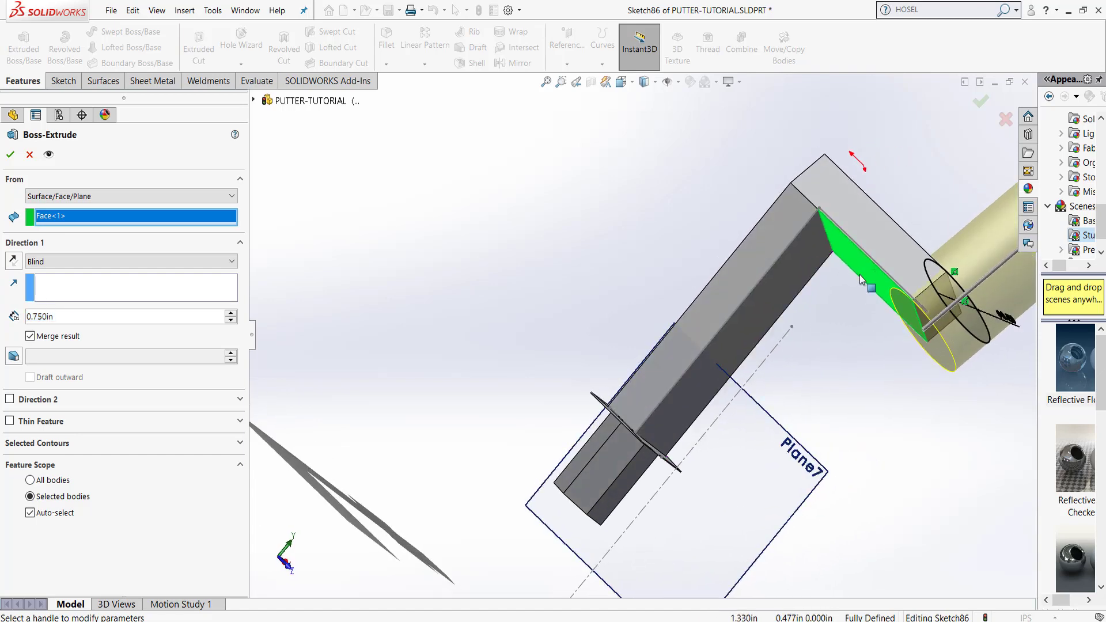
middle_drag(859, 270, 535, 273)
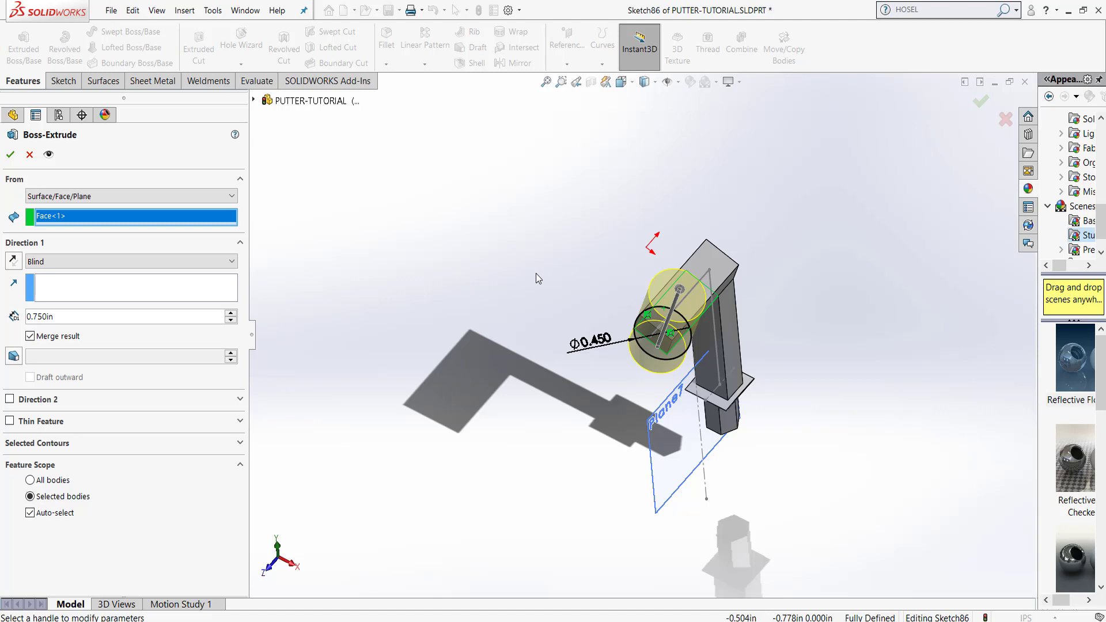
middle_drag(438, 409, 834, 271)
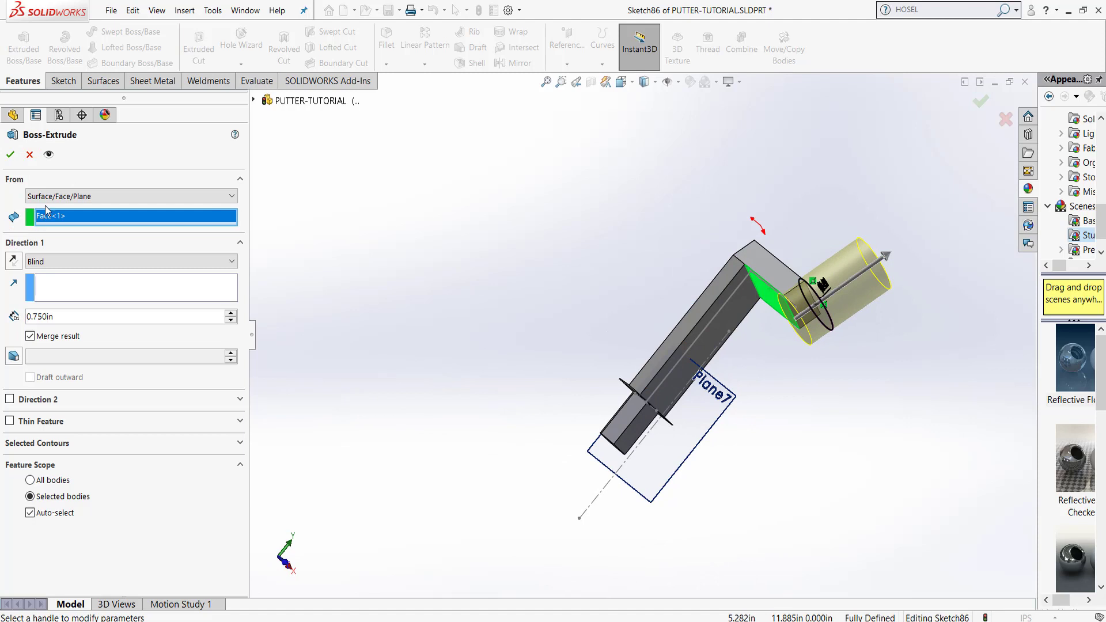
scroll(766, 303, down, 3)
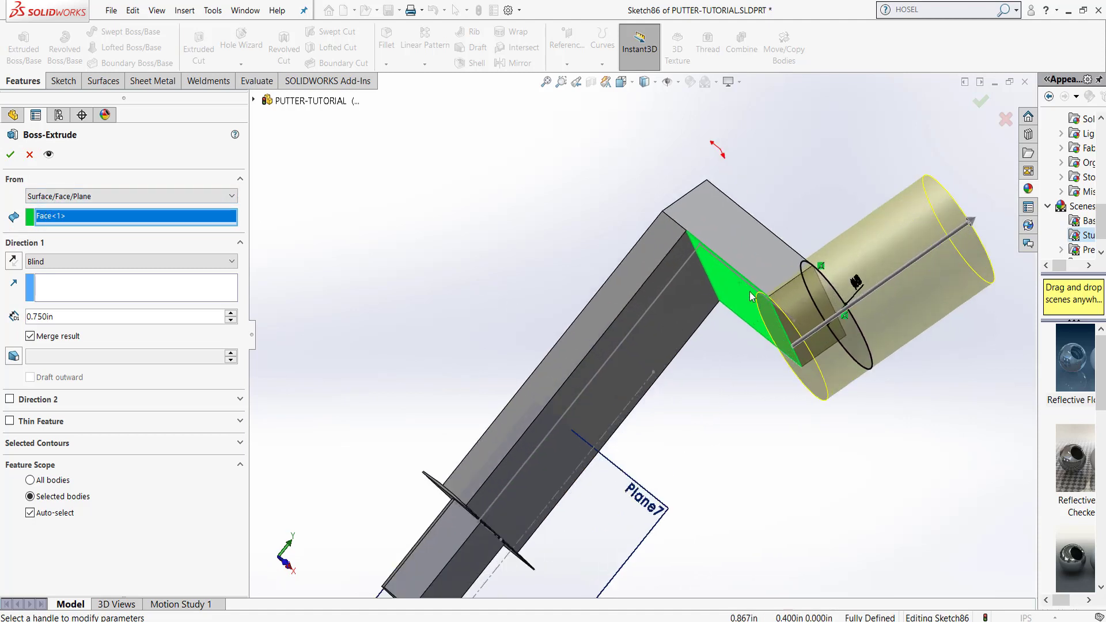
click(9, 156)
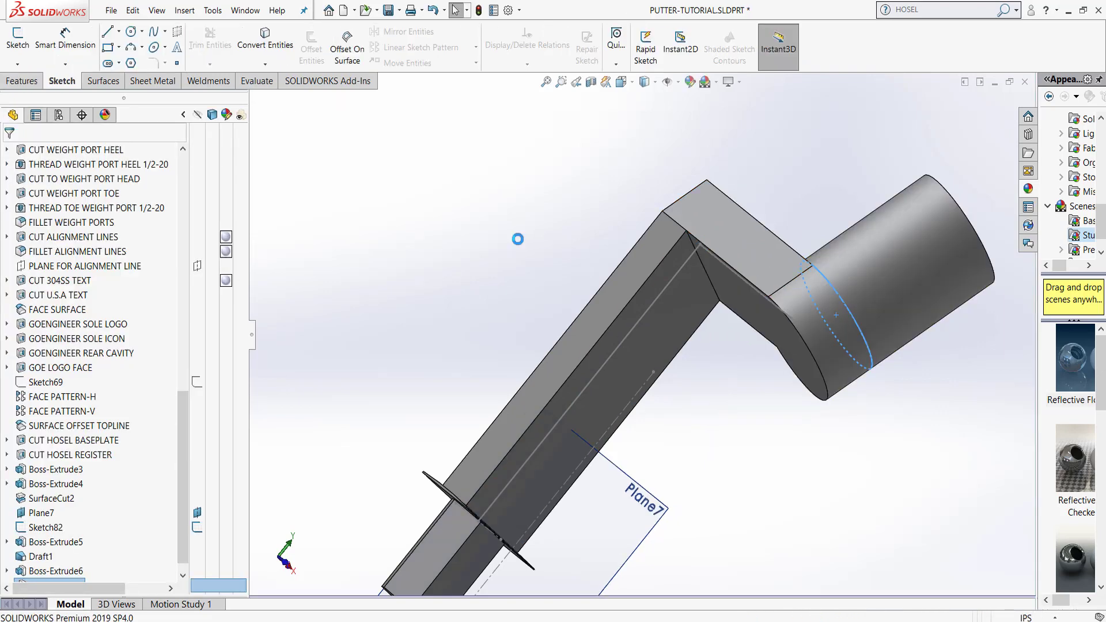
Show the PUTTER HEAD solid body together with the HOSEL body
middle_drag(518, 239, 530, 275)
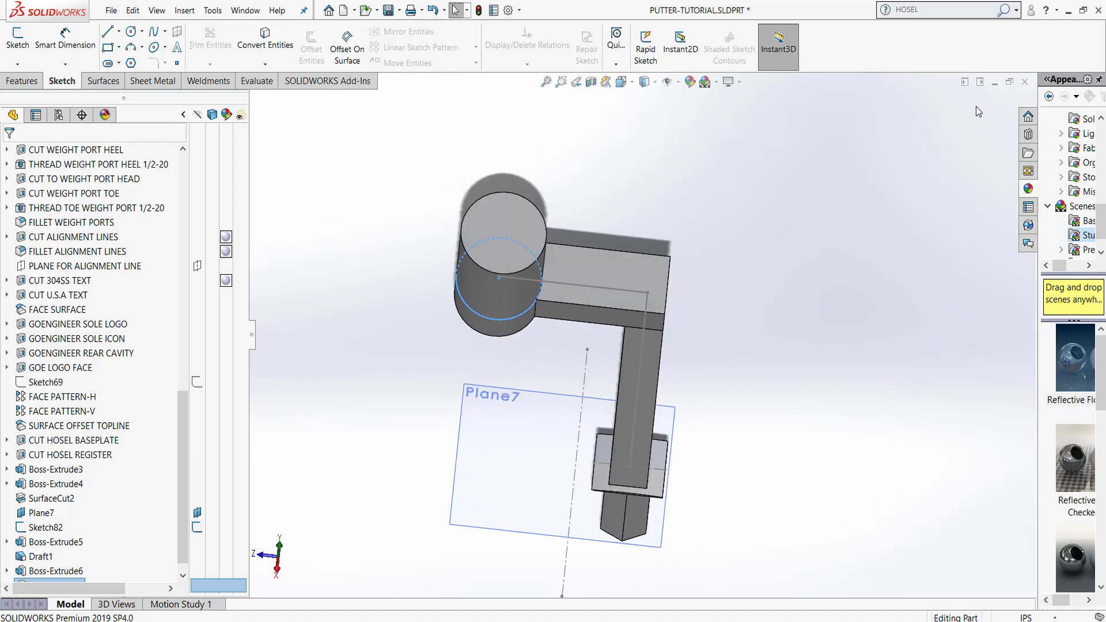
drag(183, 458, 173, 222)
click(197, 237)
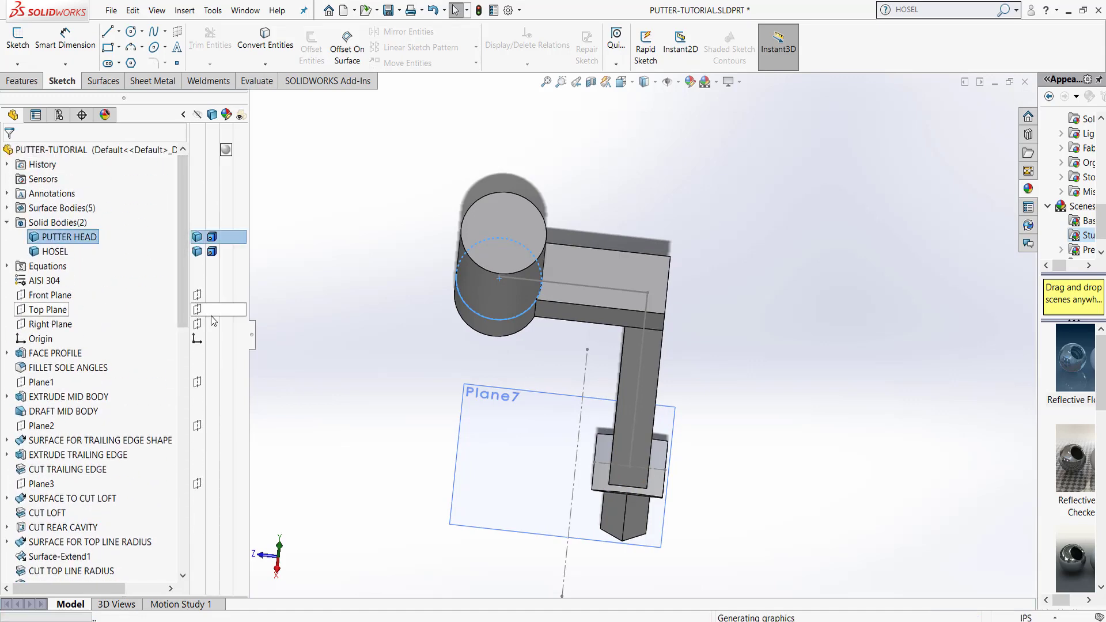
scroll(570, 438, up, 5)
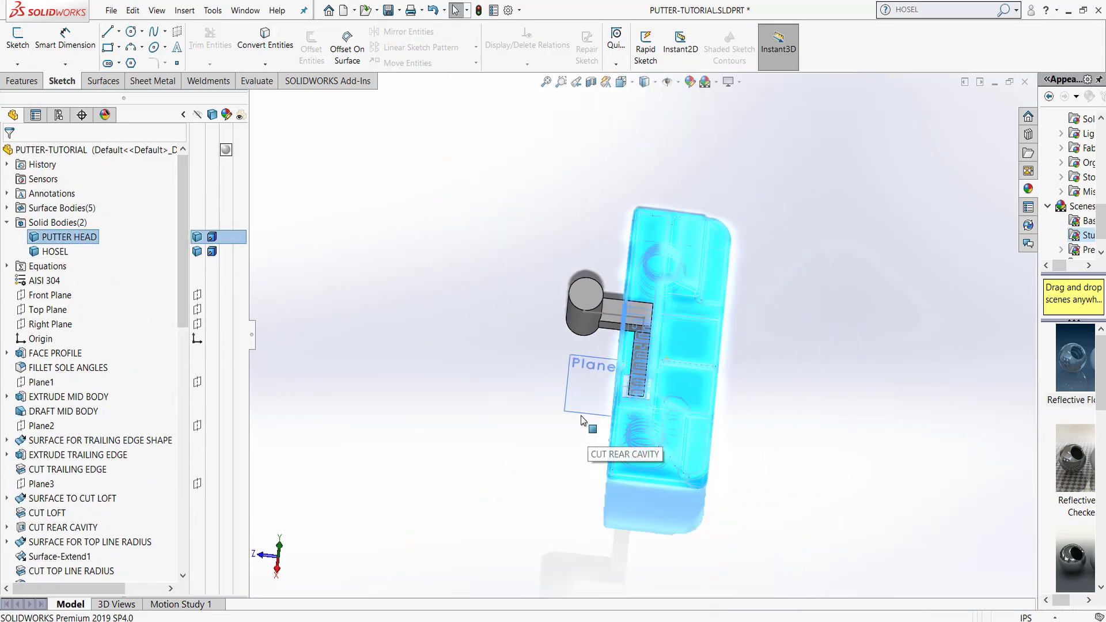
middle_drag(570, 438, 459, 372)
click(460, 374)
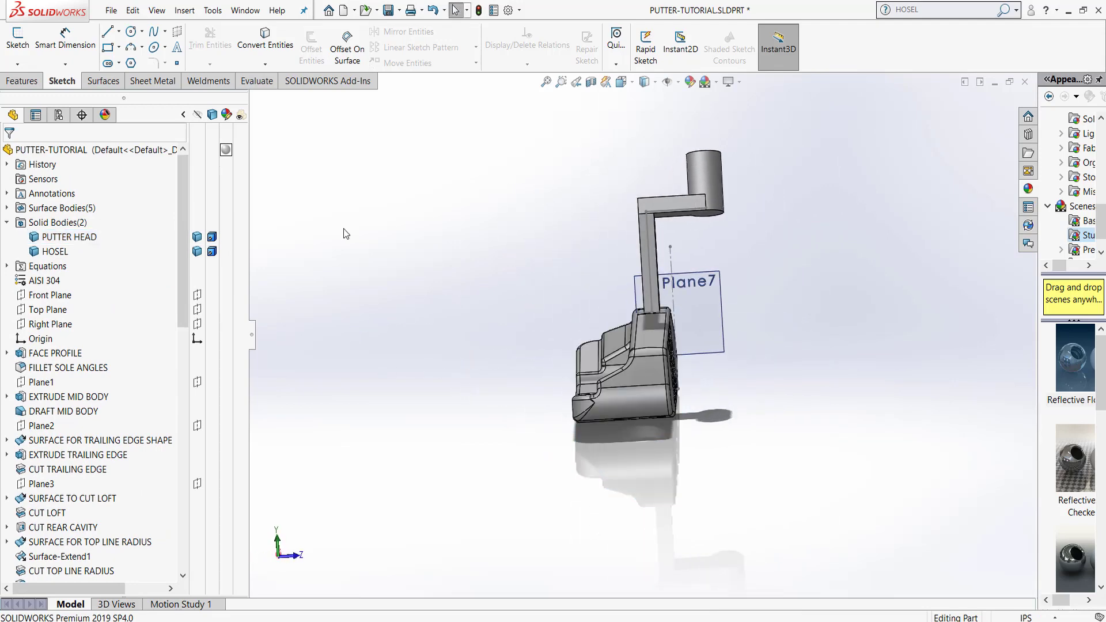
right_click(67, 238)
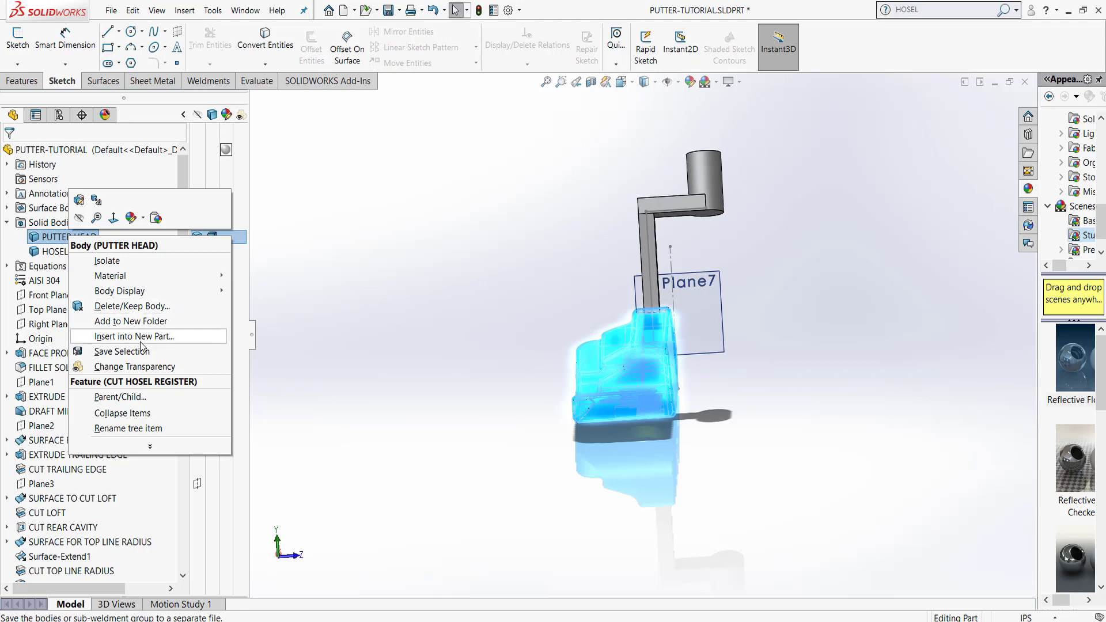
click(147, 341)
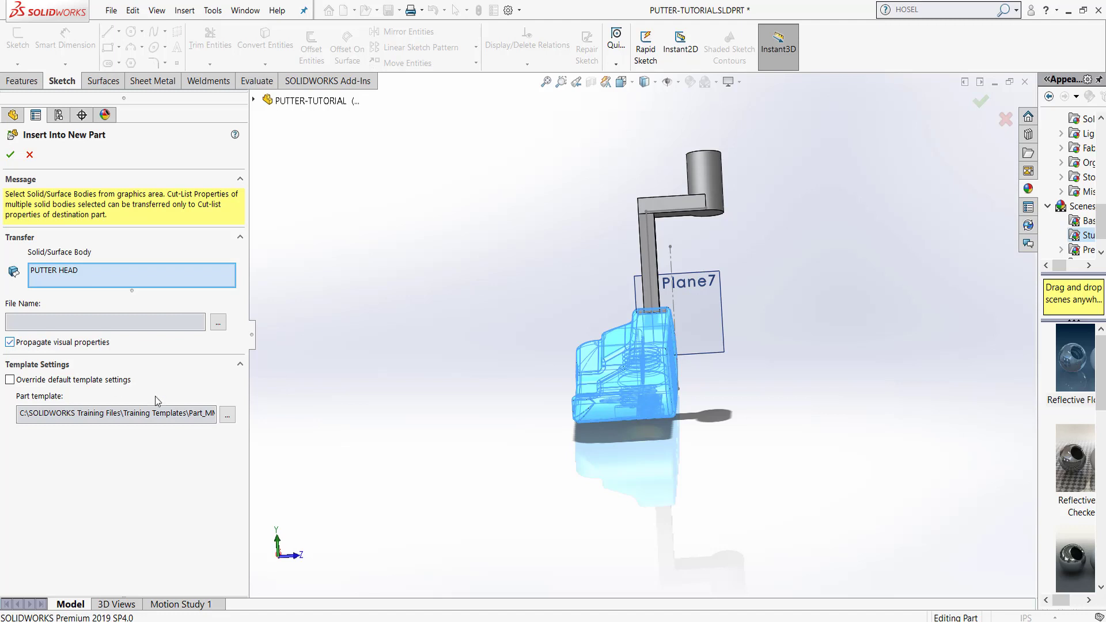
click(32, 160)
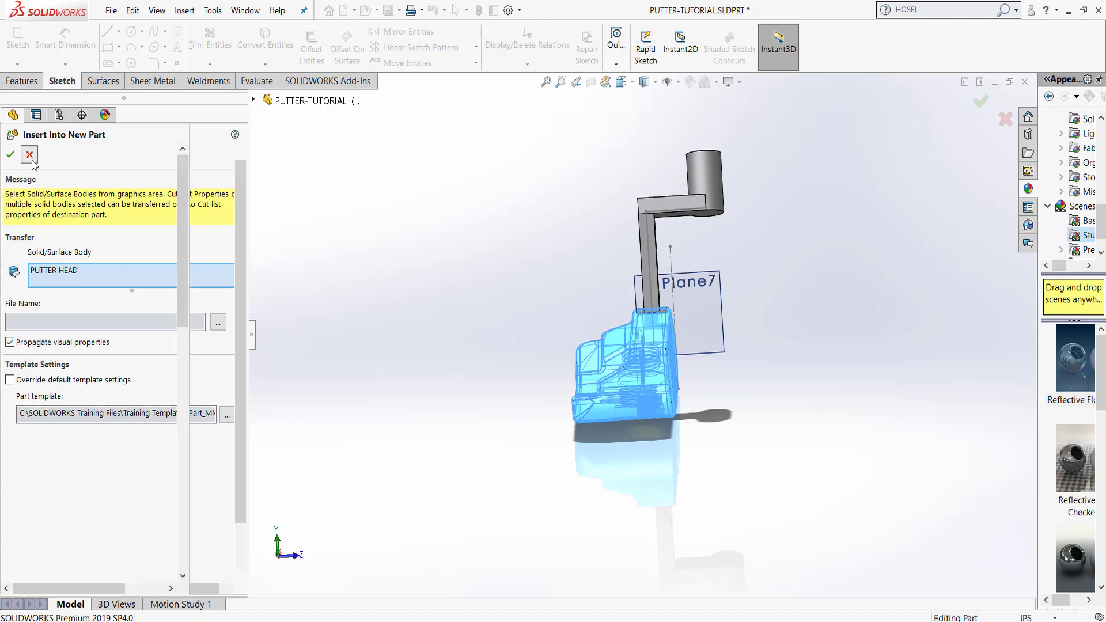
Minimize PUTTER-TUTORIAL after viewing it from rear and face sides, and examine the finished, filleted hosel in a maximized PUTTER.SLDPRT
key(shift+Right)
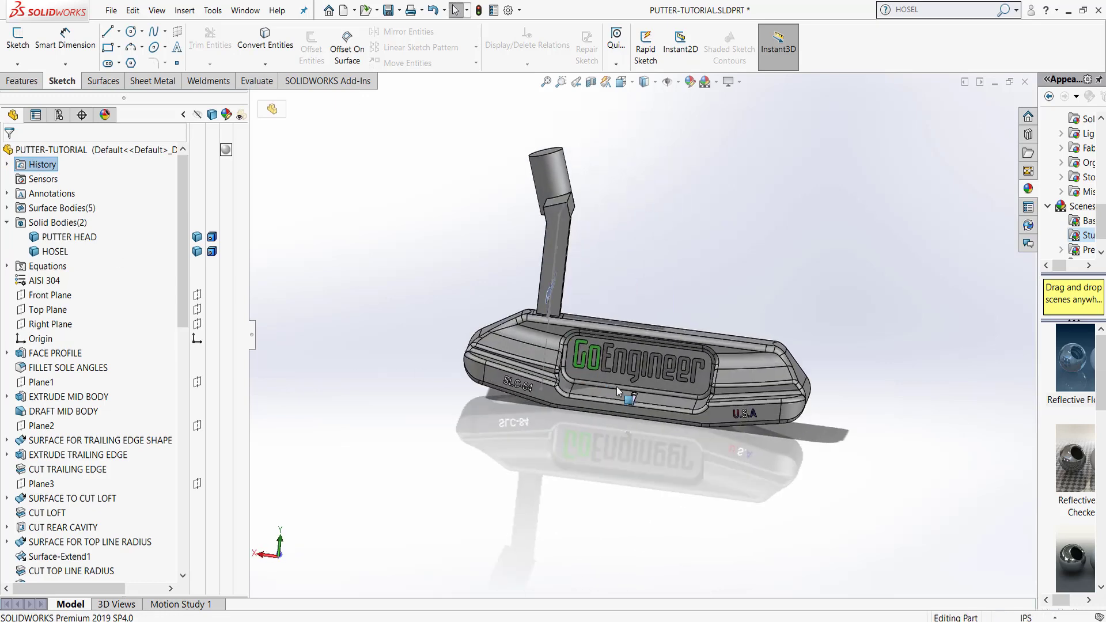
scroll(498, 317, down, 5)
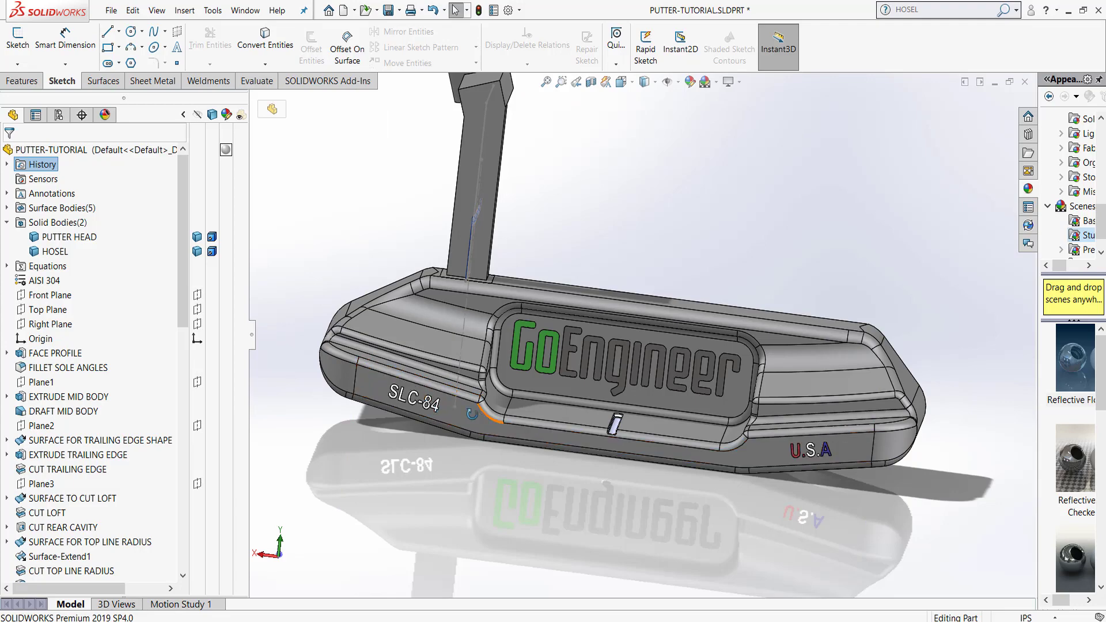
middle_drag(472, 415, 488, 340)
scroll(542, 250, up, 3)
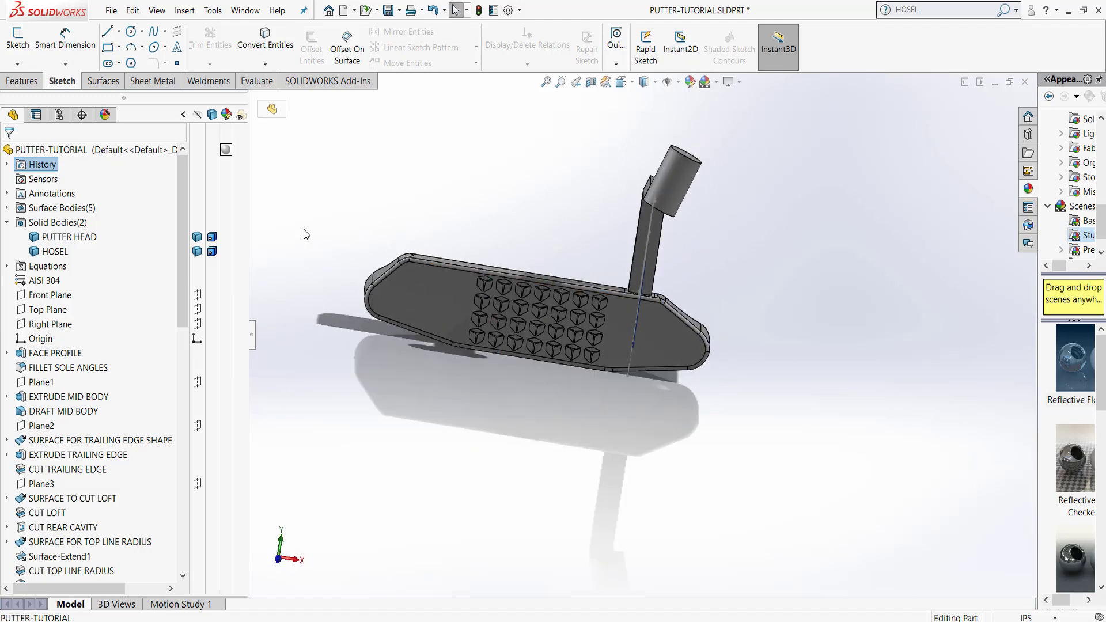
click(994, 82)
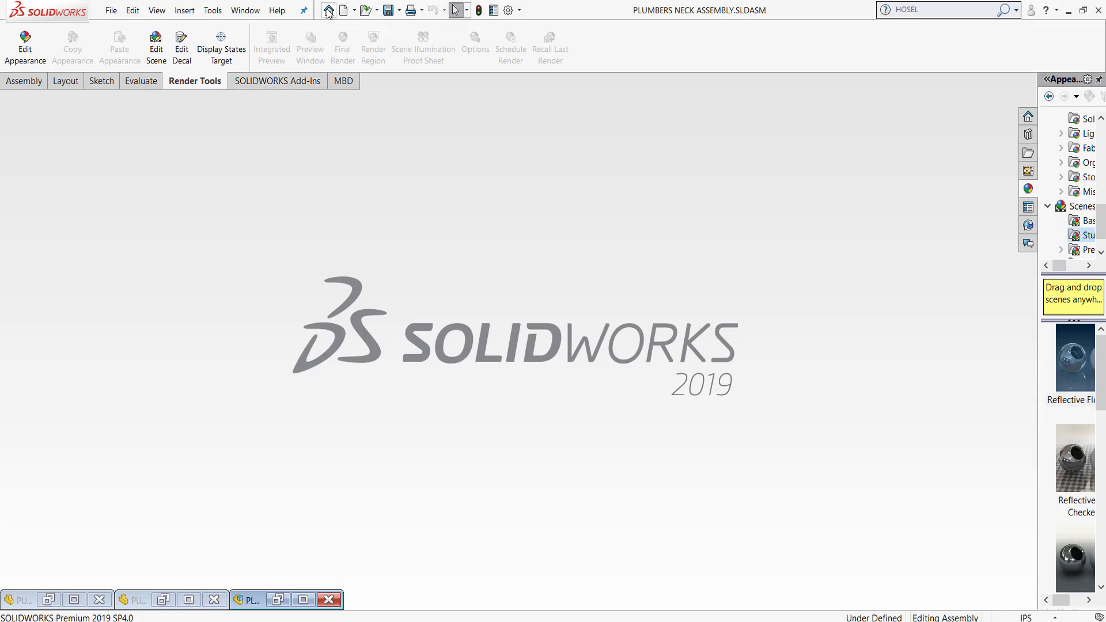
click(245, 11)
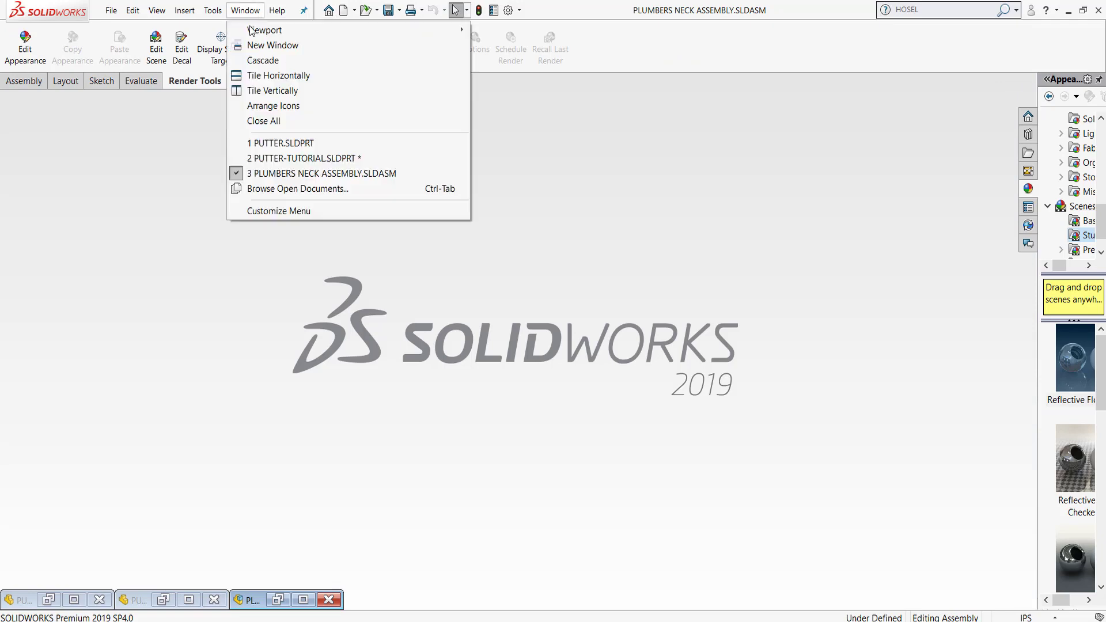
click(284, 143)
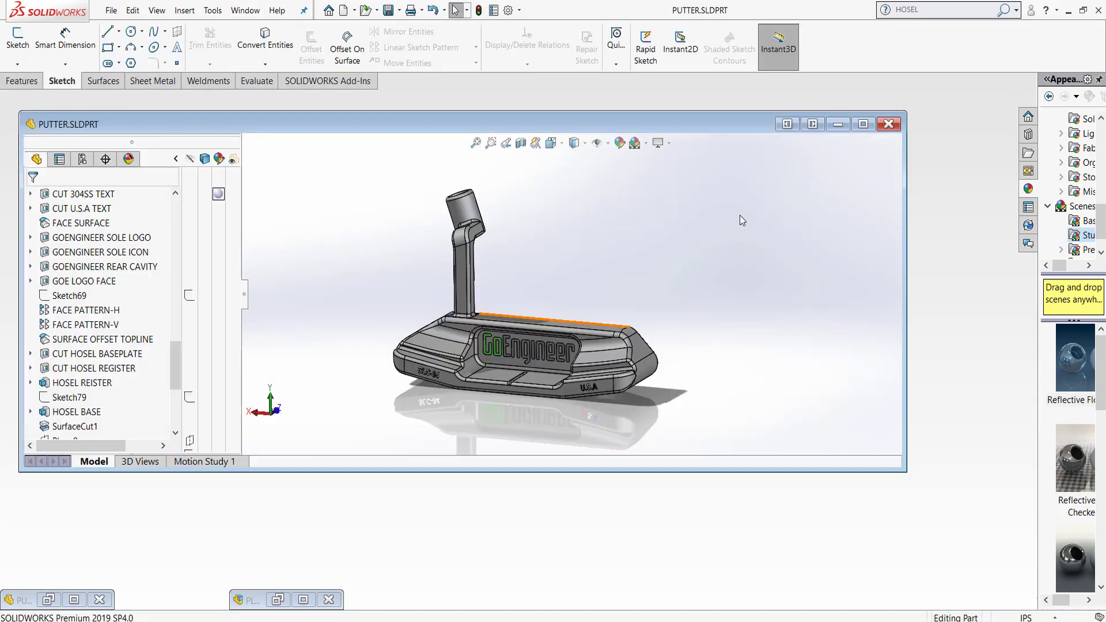
click(863, 124)
scroll(656, 265, down, 3)
middle_drag(656, 265, 483, 279)
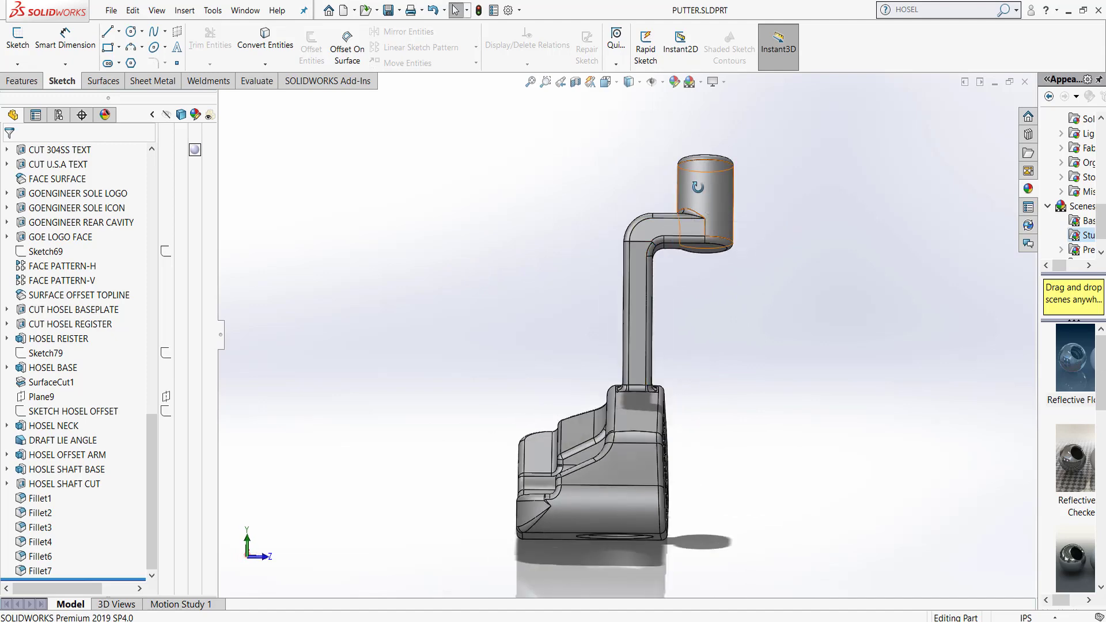
middle_drag(701, 185, 809, 265)
scroll(463, 403, down, 5)
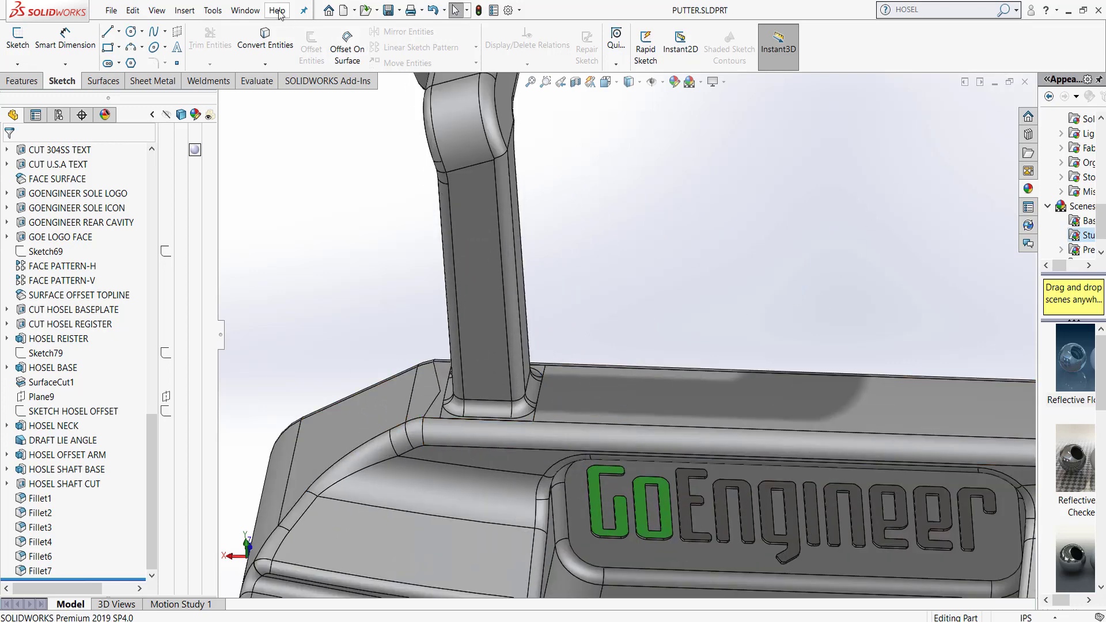
Switch to PLUMBERS NECK ASSEMBLY.SLDASM and examine its putter head, plumbers neck hosel and sole weight components from several sides
click(251, 11)
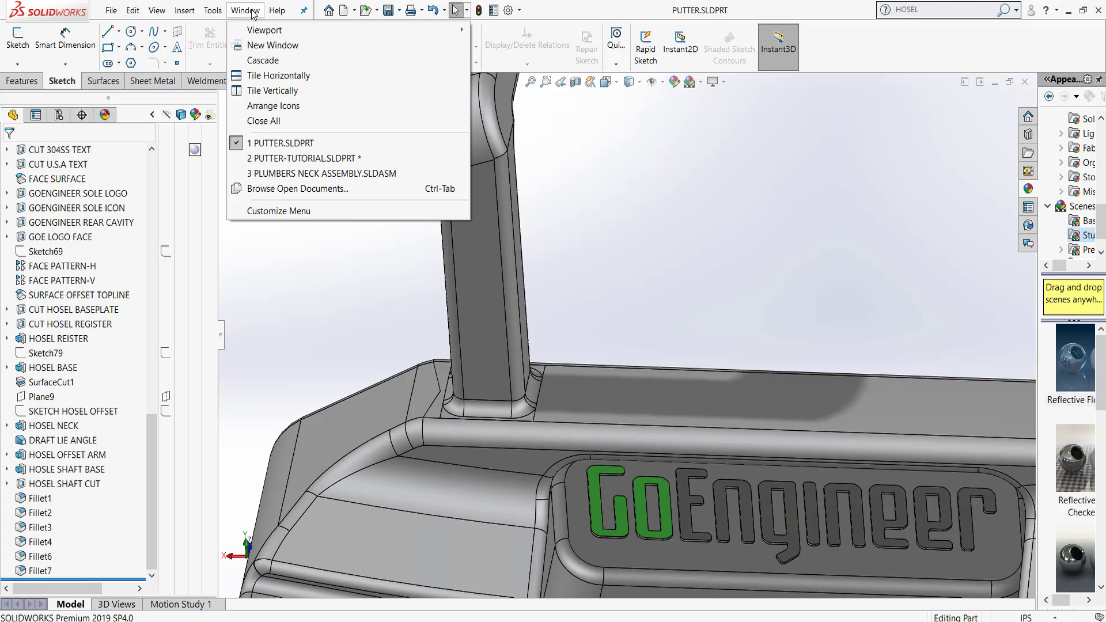
click(290, 179)
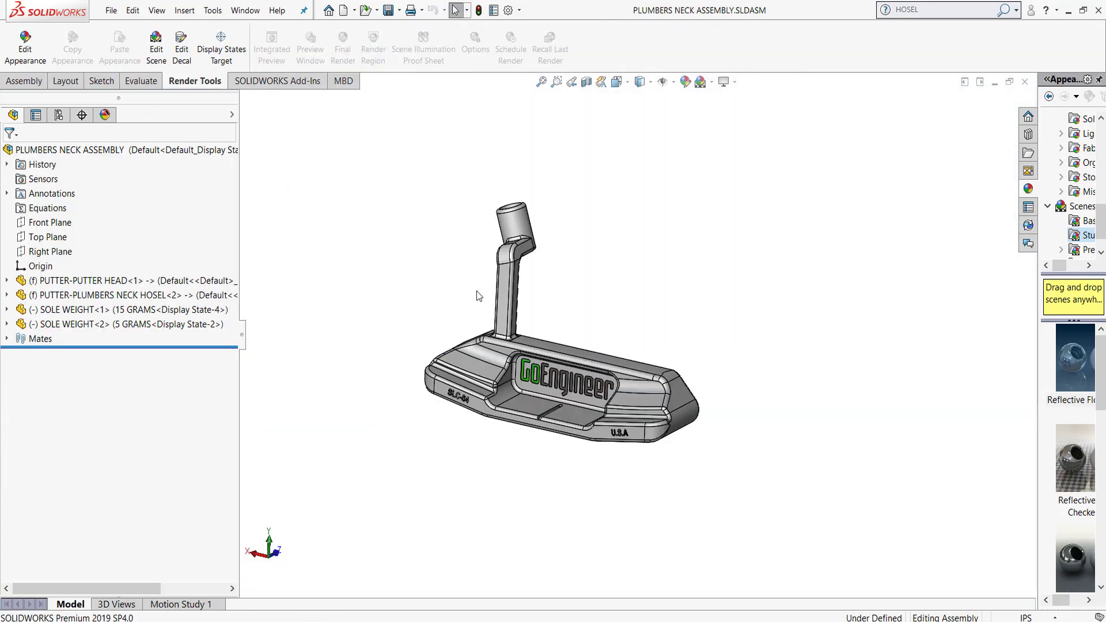
middle_drag(478, 296, 470, 393)
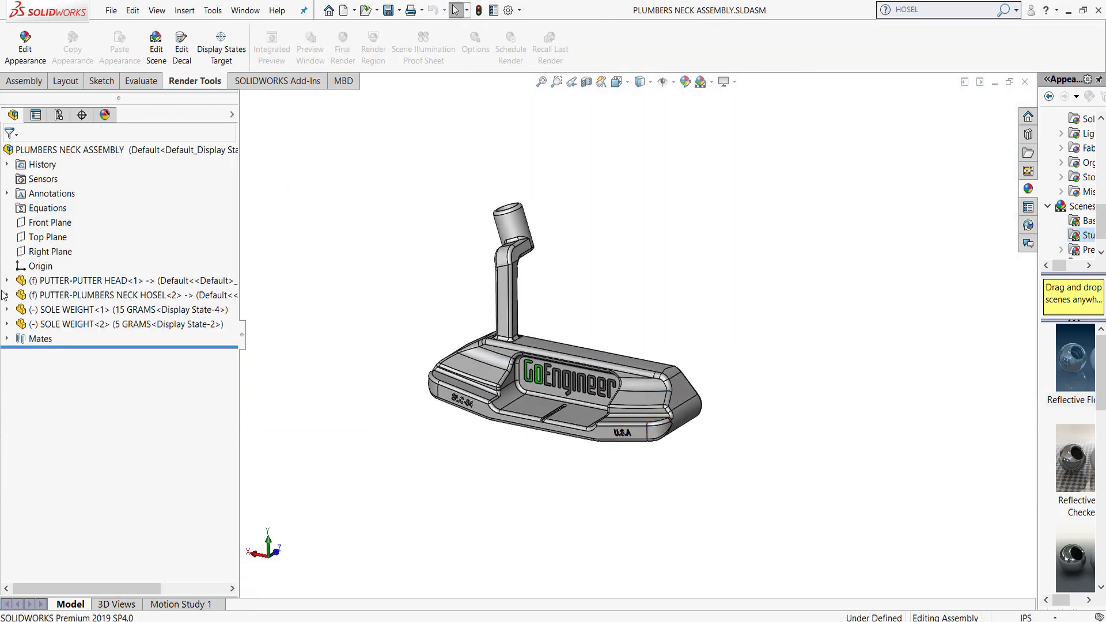
click(68, 297)
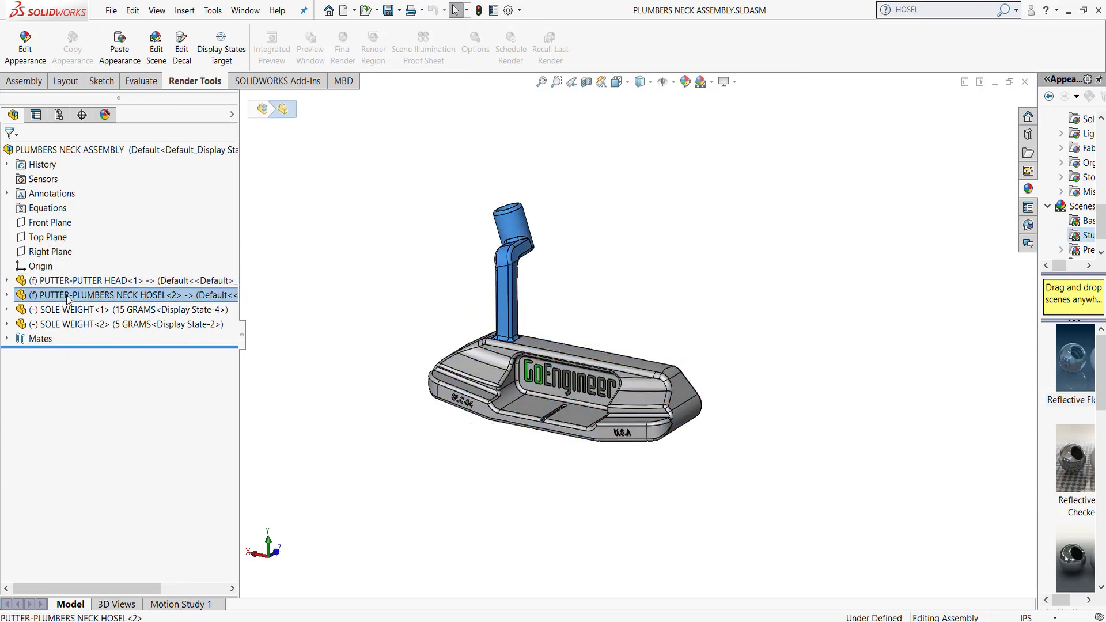
click(72, 311)
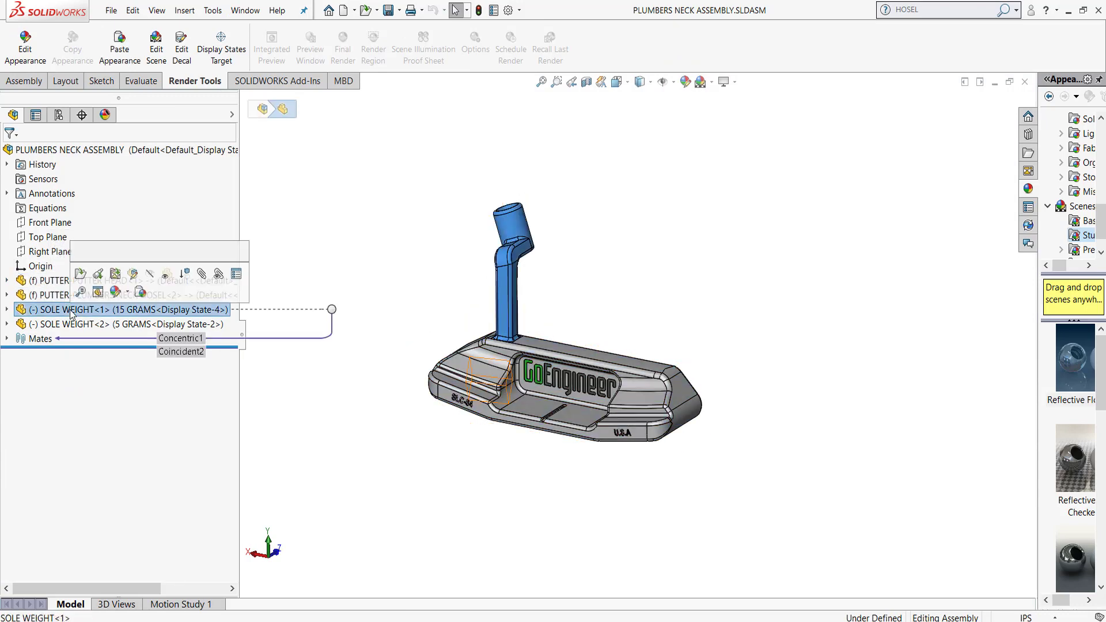
middle_drag(444, 335, 316, 347)
scroll(696, 392, up, 2)
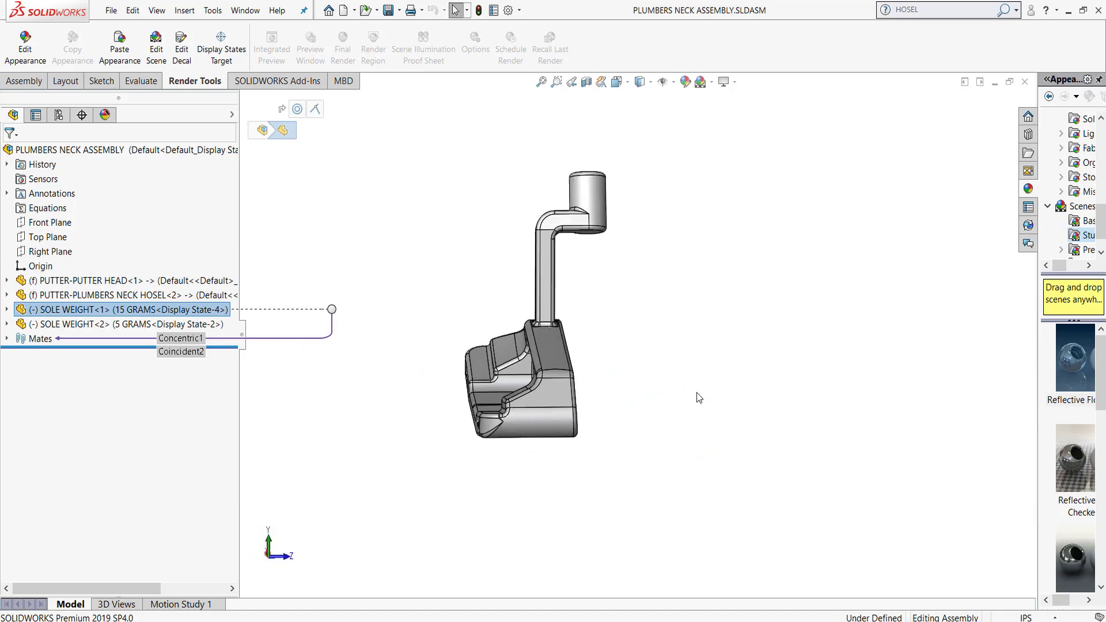
mouse_move(647, 363)
middle_down()
mouse_move(641, 371)
mouse_move(657, 353)
mouse_move(647, 328)
mouse_move(632, 340)
mouse_move(637, 367)
middle_up()
scroll(637, 367, up, 2)
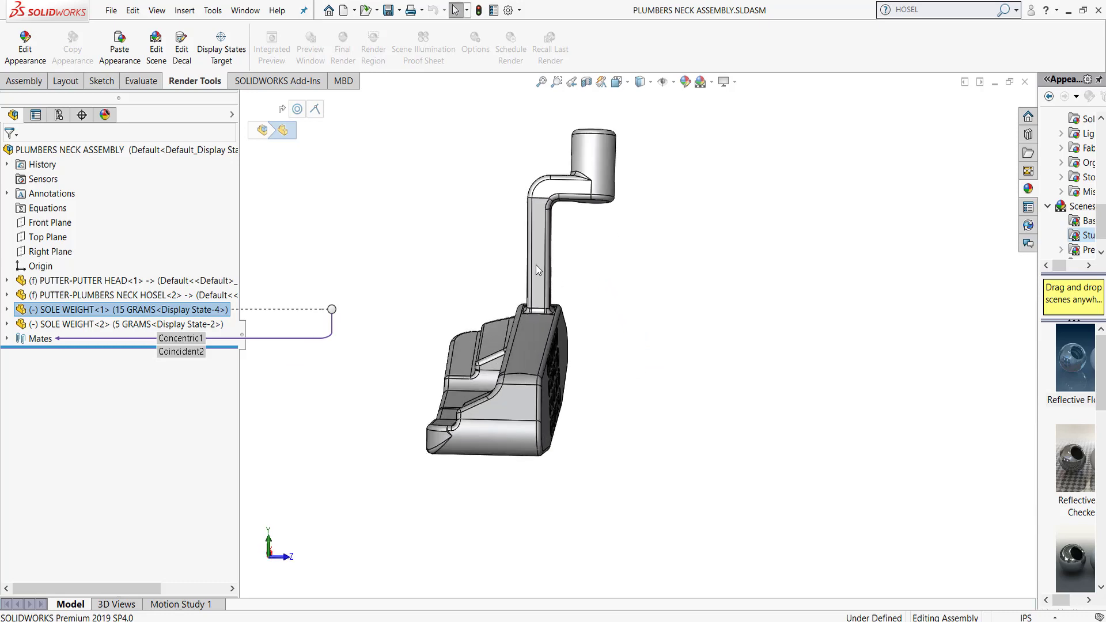
middle_drag(488, 330, 461, 323)
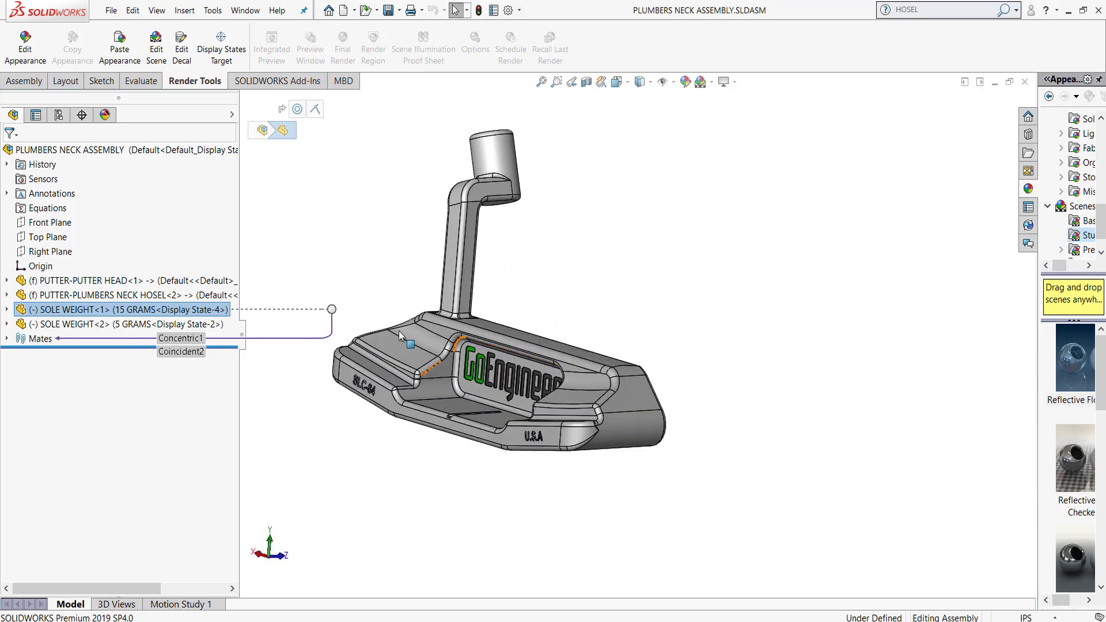
scroll(408, 289, down, 2)
scroll(517, 272, up, 2)
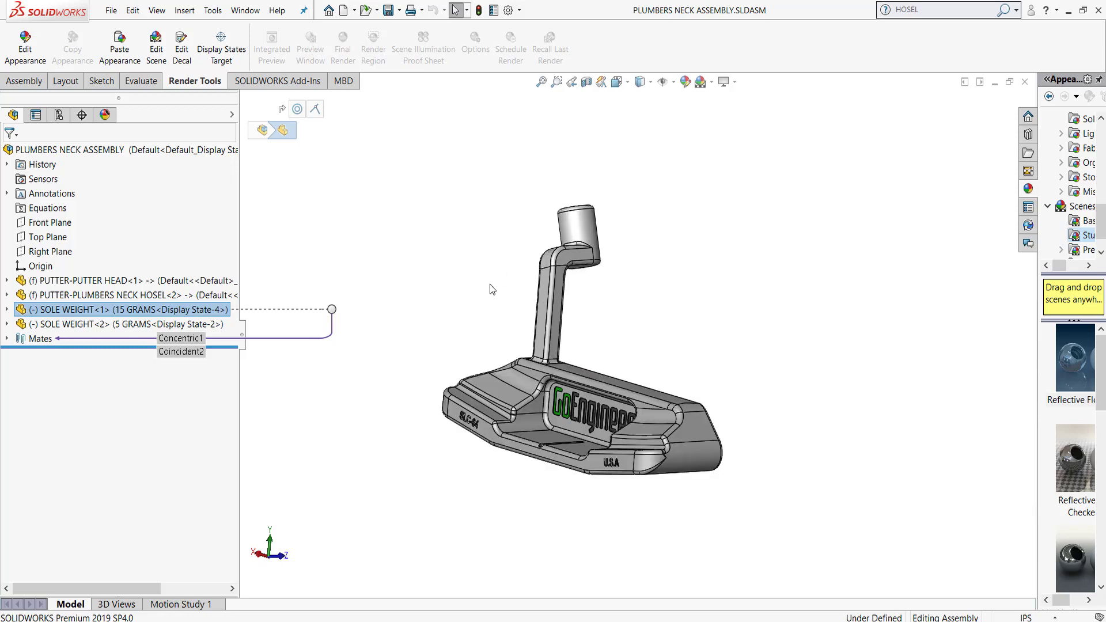